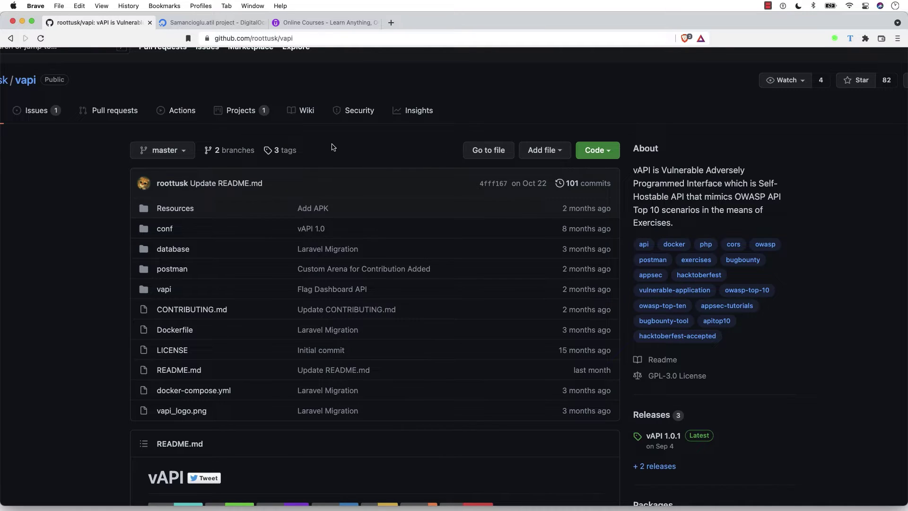
# - Open a new tab on the Google home page
pyautogui.hscroll(-2, 332, 147)
pyautogui.scroll(1, 332, 147)
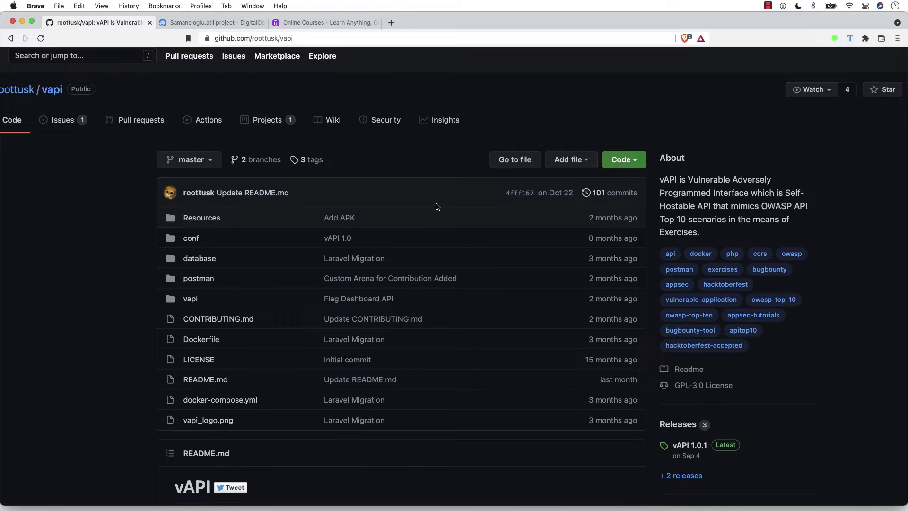
pyautogui.scroll(-3, 436, 207)
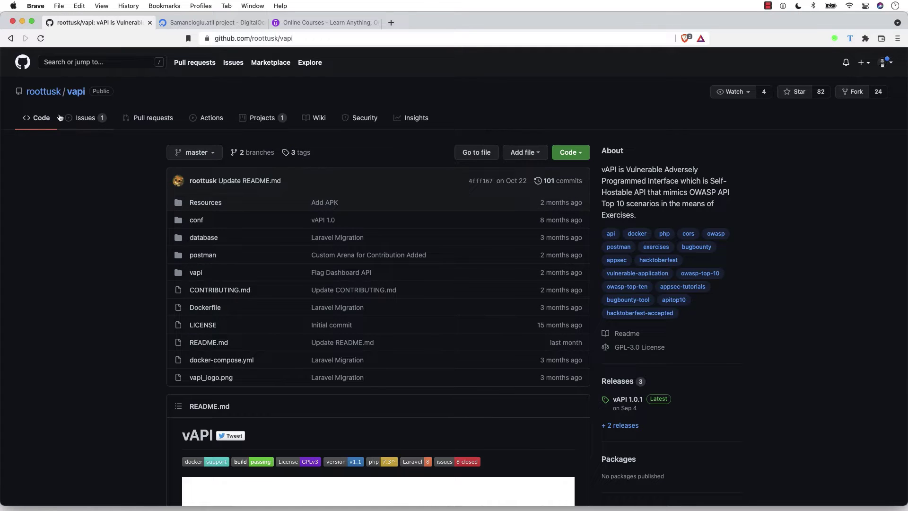
pyautogui.scroll(5, 72, 94)
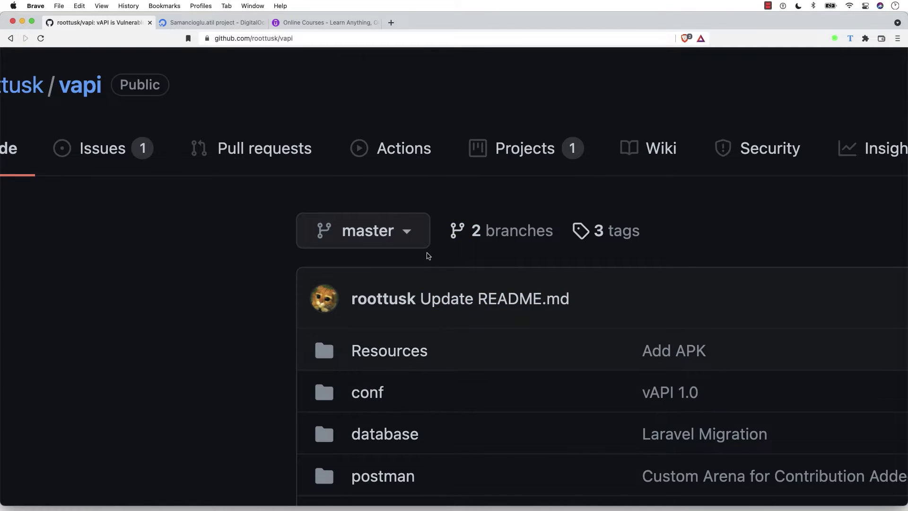
pyautogui.hscroll(5, 454, 238)
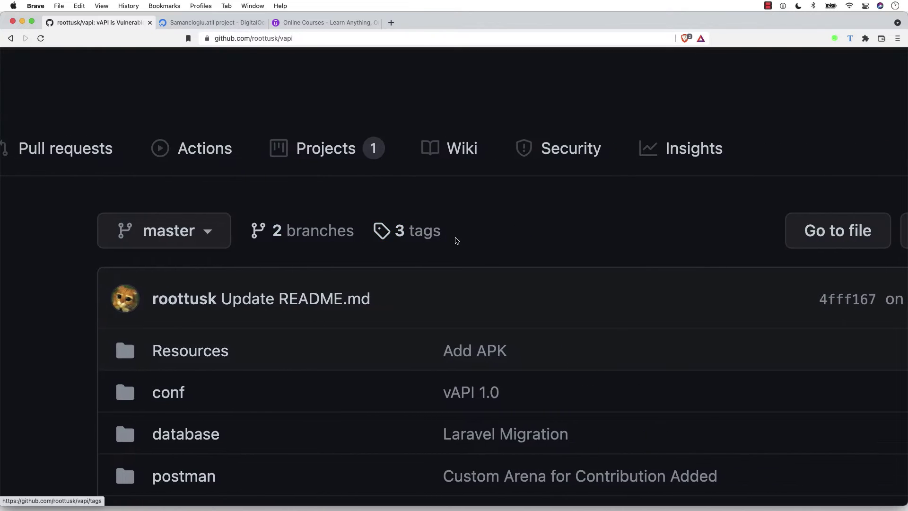
pyautogui.scroll(-3, 456, 240)
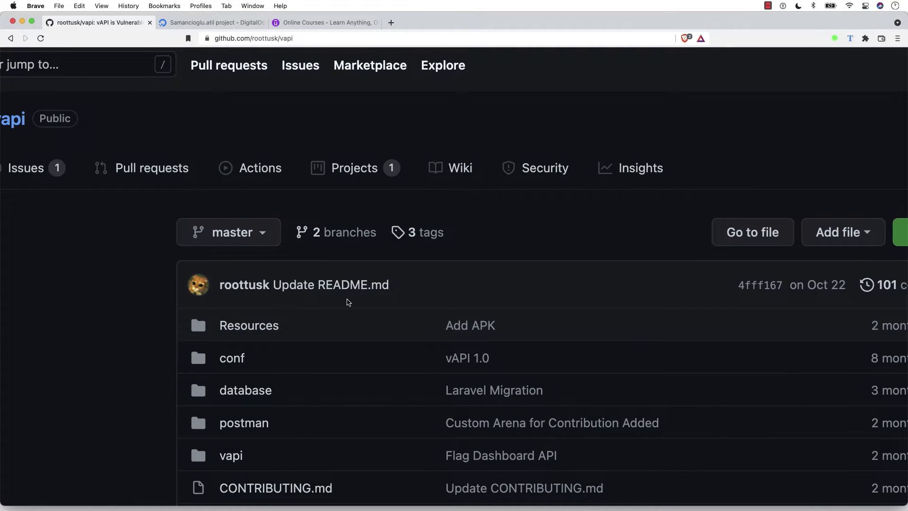
pyautogui.scroll(-2, 347, 300)
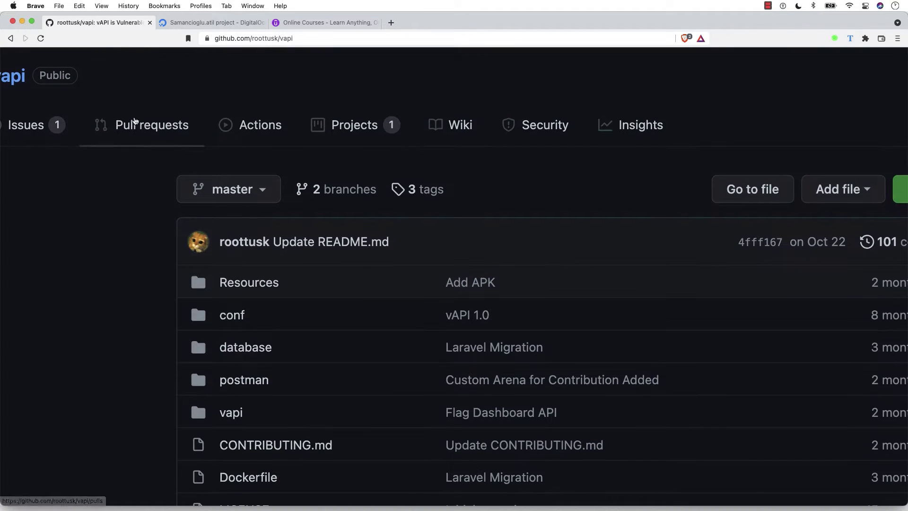
pyautogui.hscroll(-1, 134, 126)
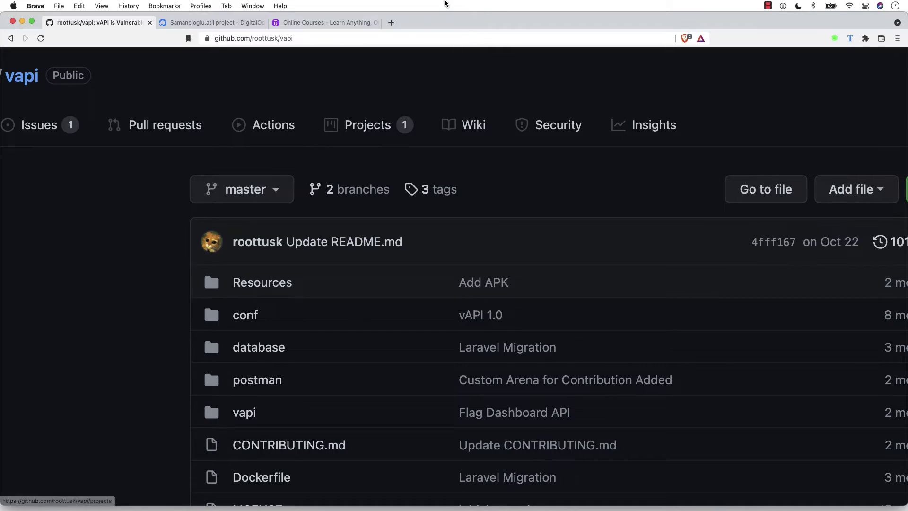
pyautogui.click(390, 23)
pyautogui.write('goo')
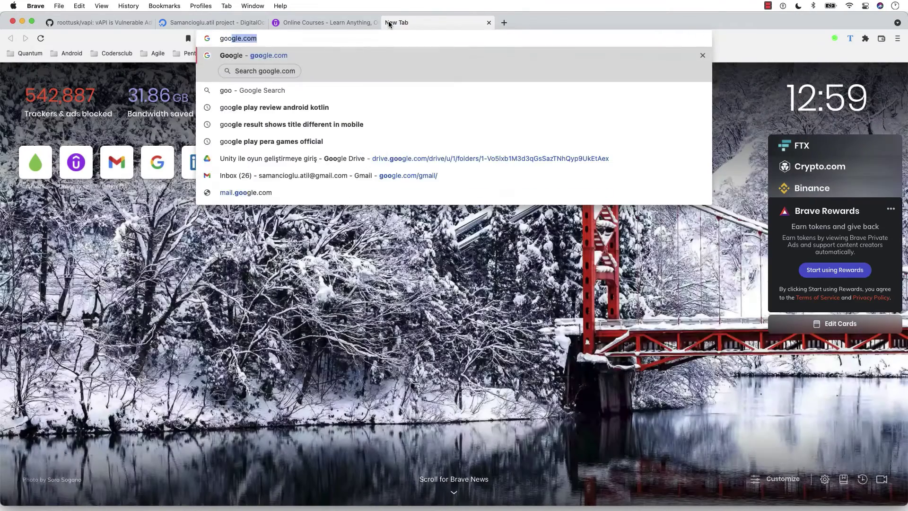
pyautogui.press('Return')
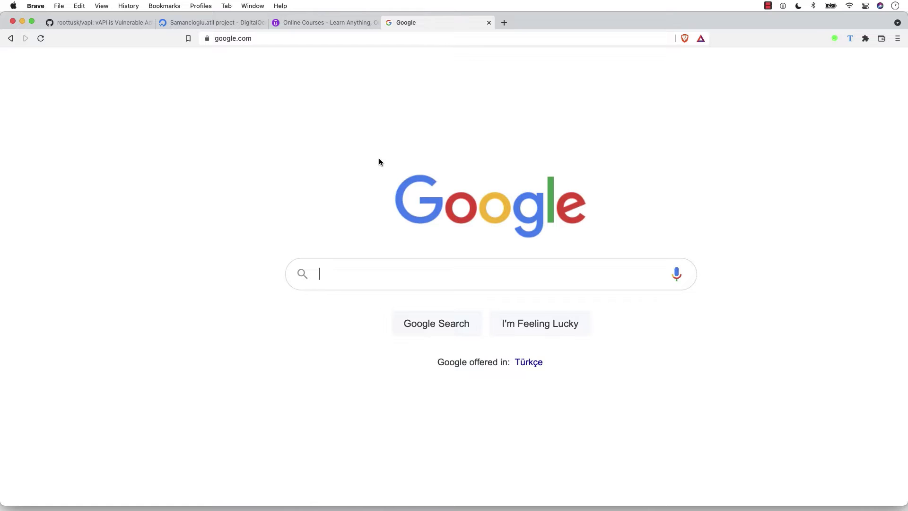
# - Search Google Images for 'json format' and open the JSON Formatter result
pyautogui.write('json format')
pyautogui.press('Return')
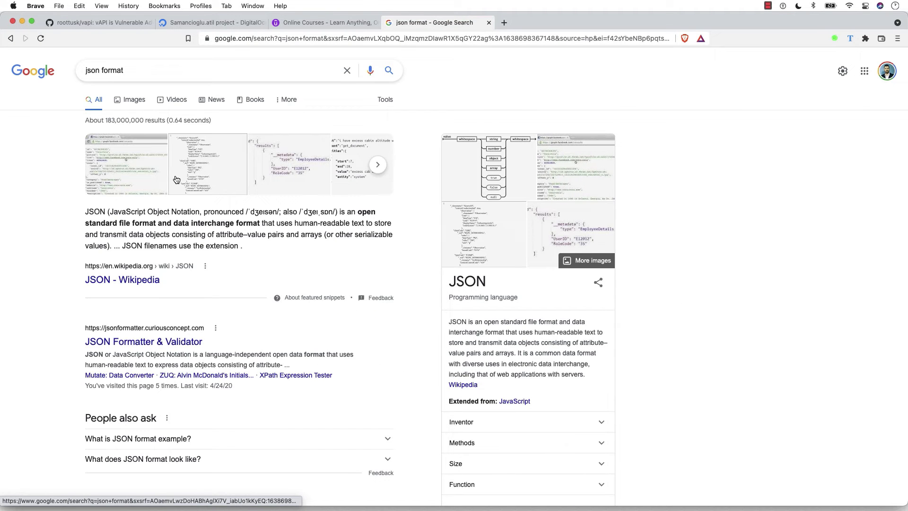
pyautogui.click(148, 176)
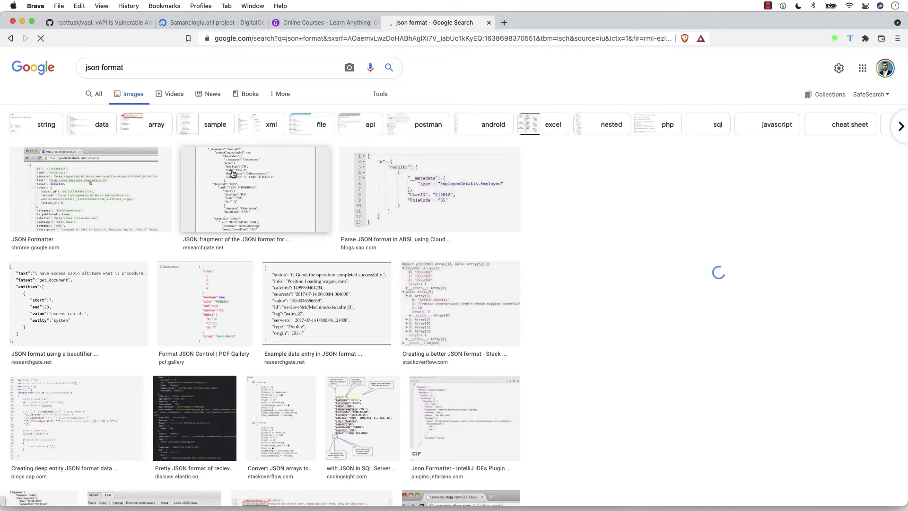
pyautogui.click(125, 180)
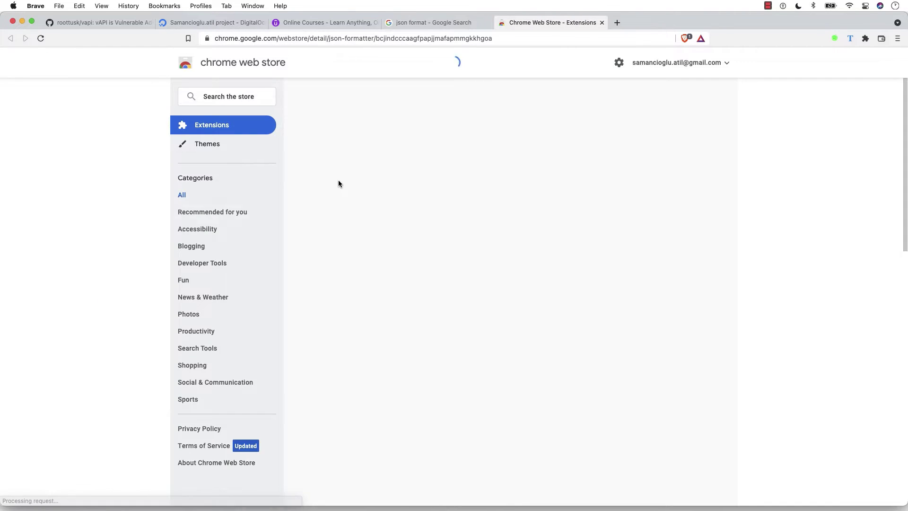
# - Scroll through the JSON Formatter store screenshots, then return to the GitHub vapi tab
pyautogui.scroll(-3, 387, 299)
pyautogui.scroll(5, 387, 296)
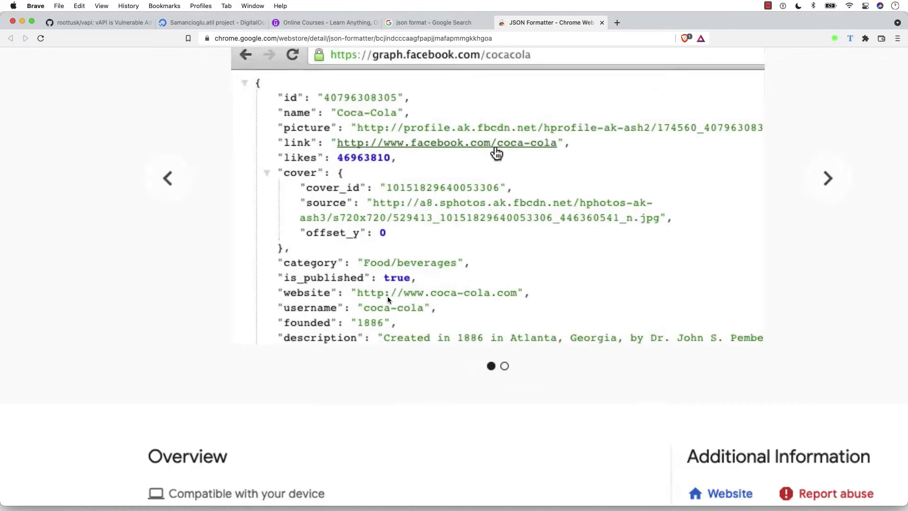
pyautogui.scroll(-5, 304, 286)
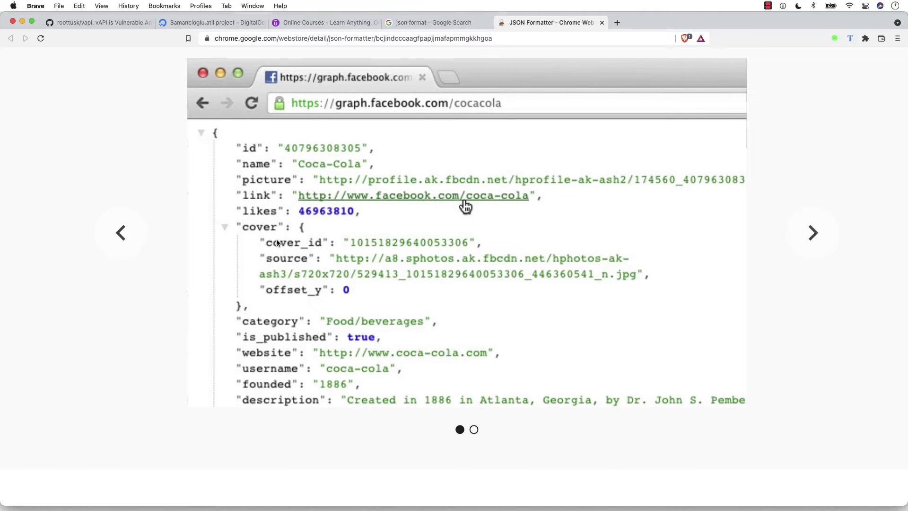
pyautogui.scroll(-5, 276, 242)
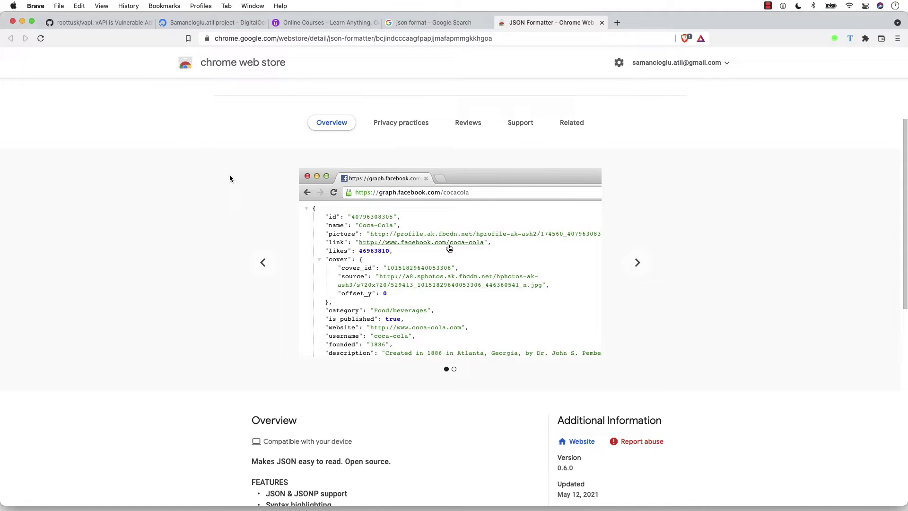
pyautogui.click(128, 23)
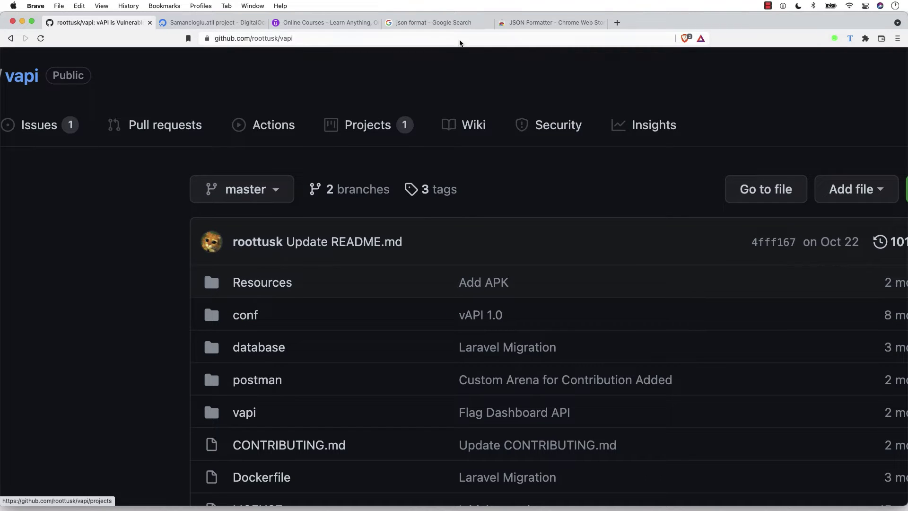
# - Close the json format and JSON Formatter tabs and view Udemy's What to learn next courses
pyautogui.click(490, 22)
pyautogui.click(489, 23)
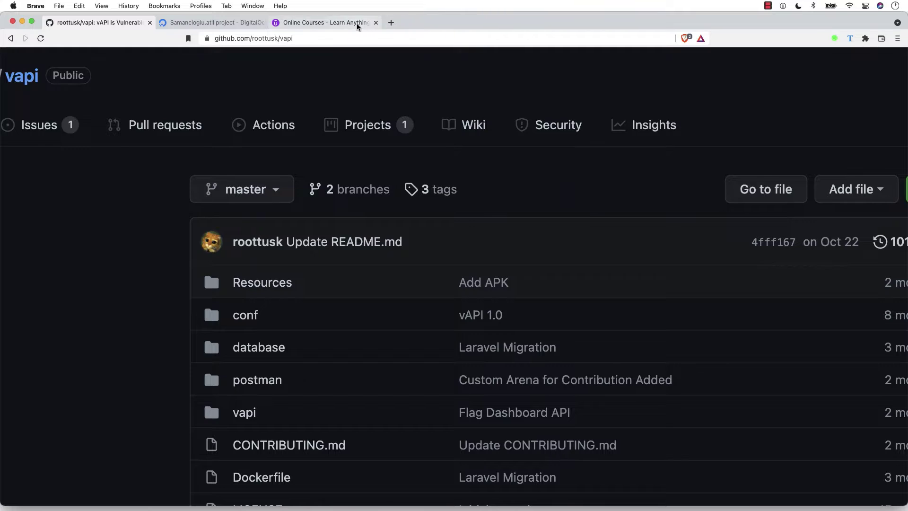
pyautogui.click(357, 26)
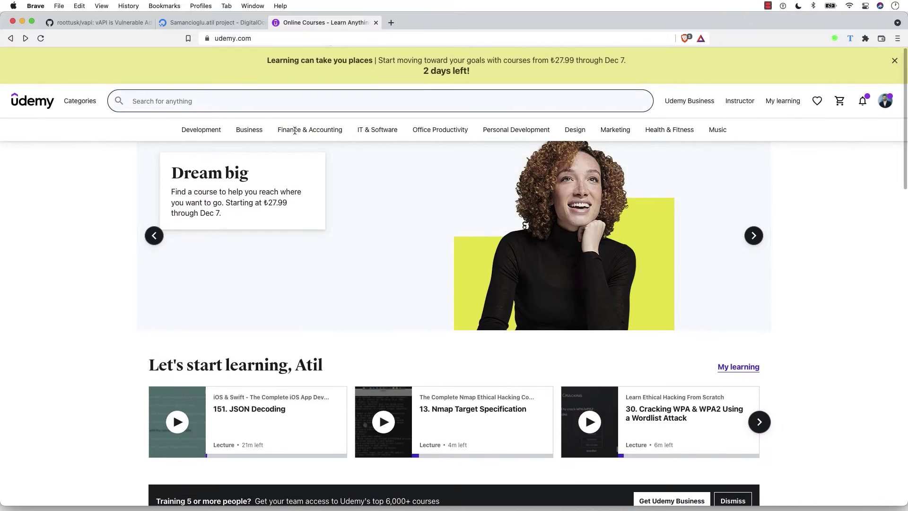
pyautogui.scroll(-5, 285, 274)
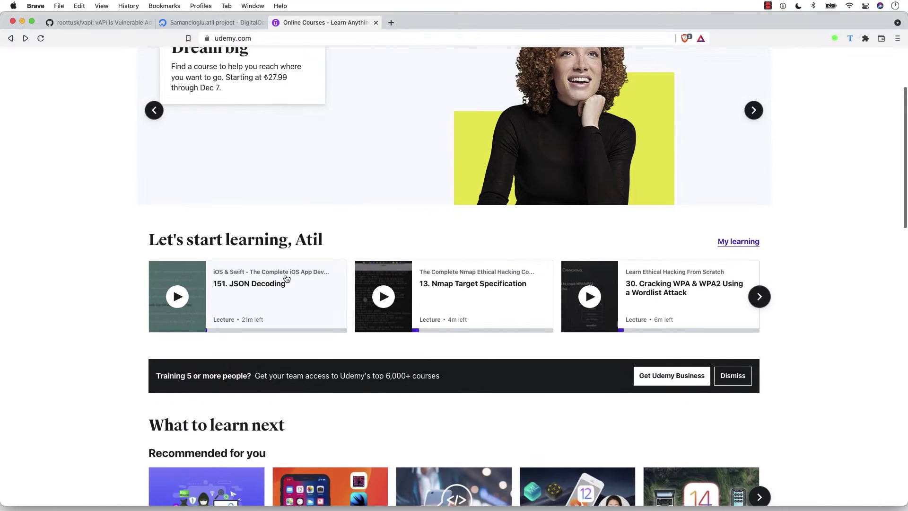
pyautogui.scroll(-10, 286, 278)
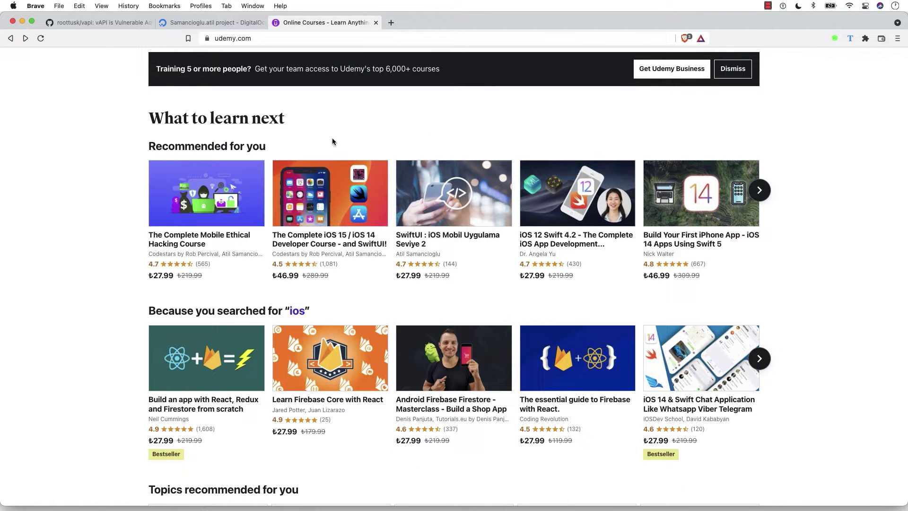
pyautogui.scroll(3, 332, 137)
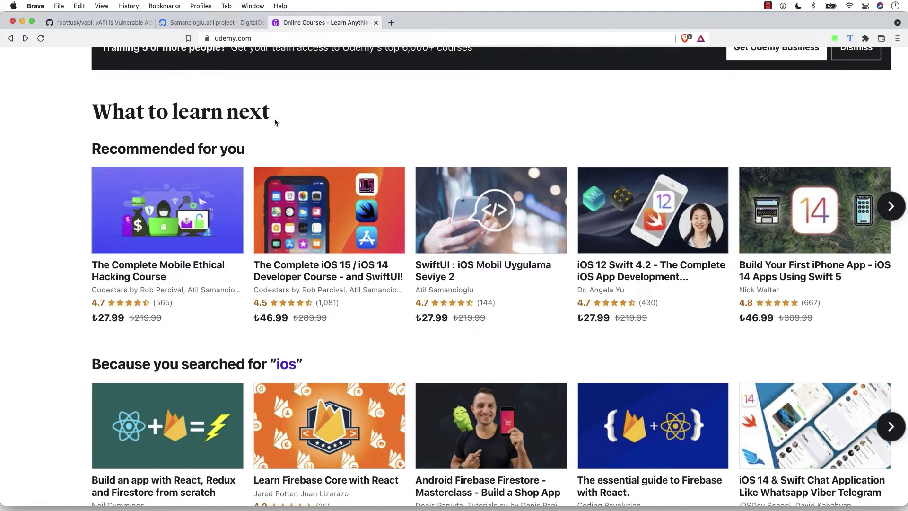
pyautogui.moveTo(131, 214)
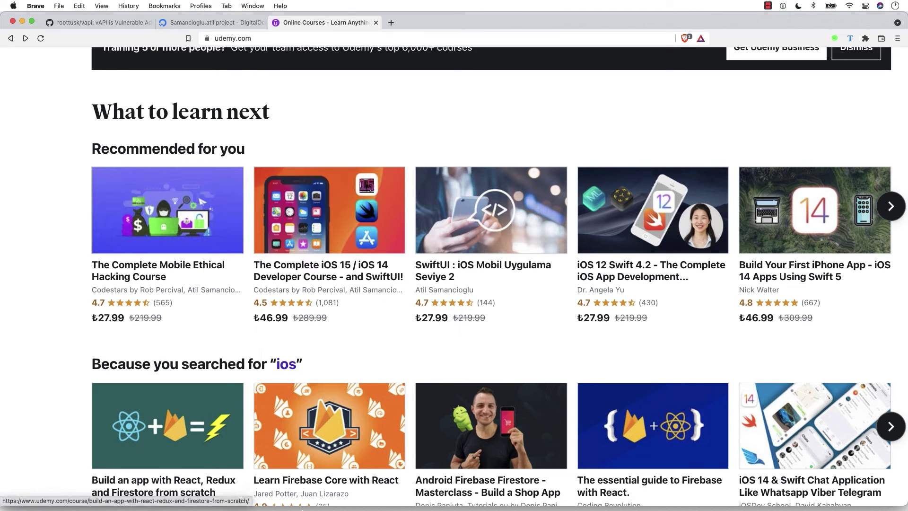
# - Bring Burp Suite forward on its Proxy Intercept page with intercept on
pyautogui.moveTo(516, 499)
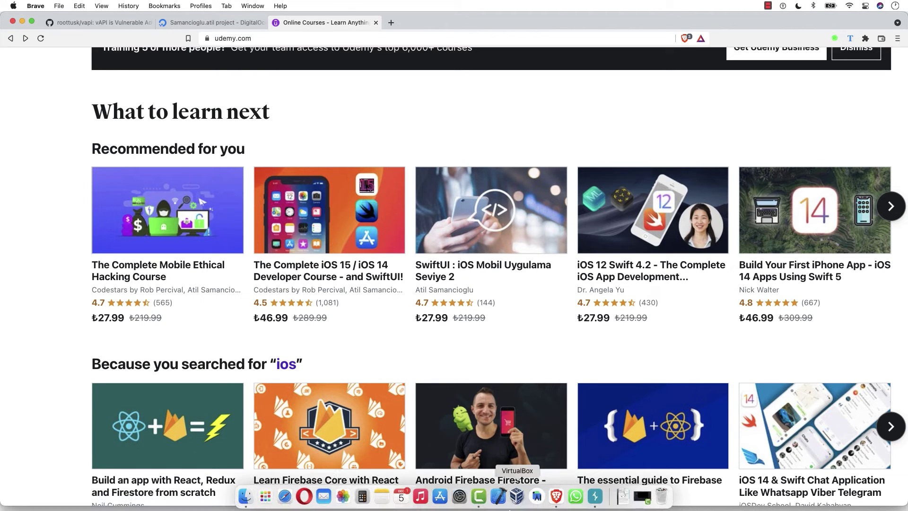
pyautogui.click(596, 495)
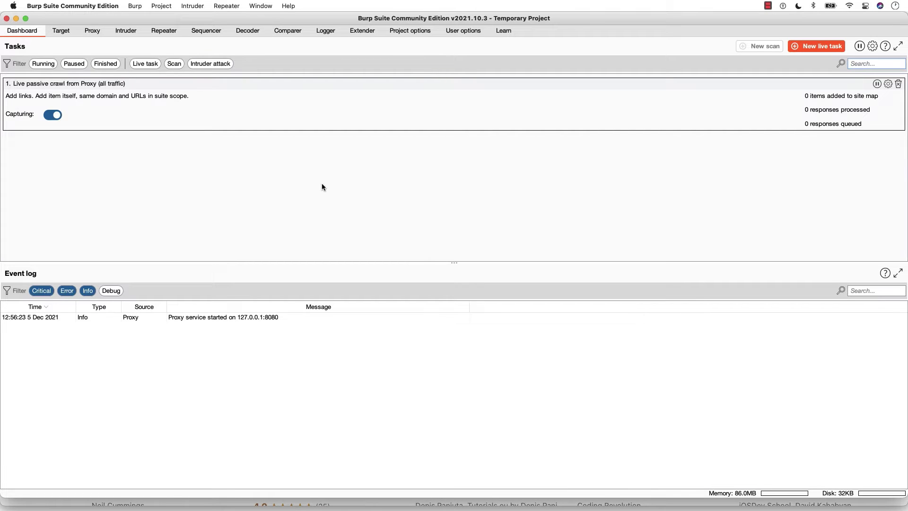
pyautogui.click(96, 32)
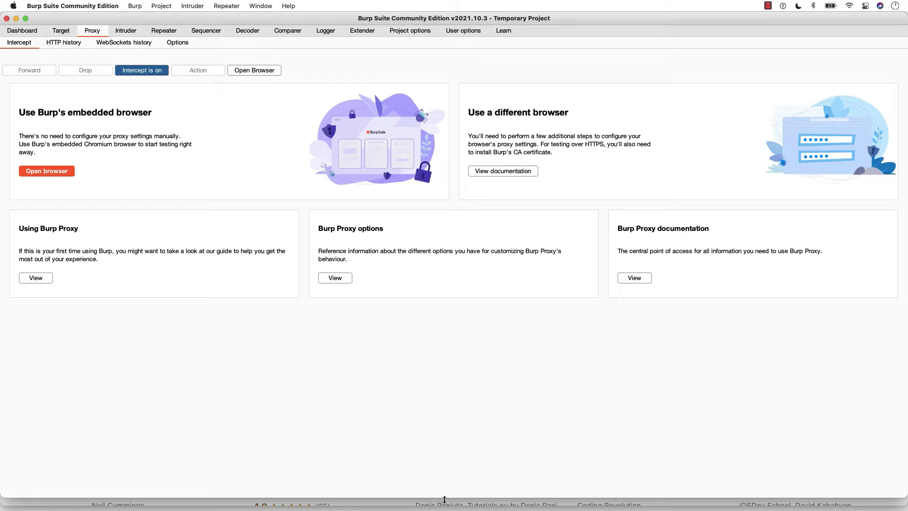
pyautogui.moveTo(443, 509)
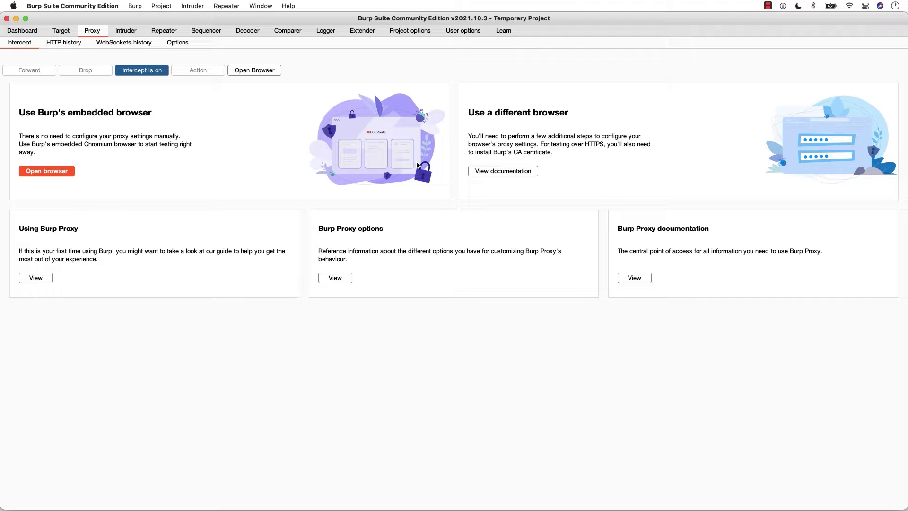
pyautogui.moveTo(535, 501)
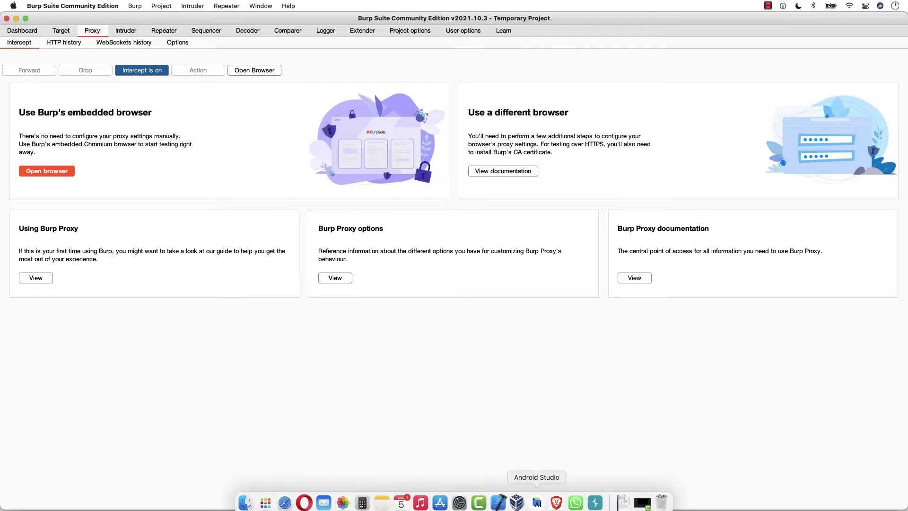
# - Set FoxyProxy to 'Use proxy Burp for all URLs' and reload the Mobile Ethical Hacking course page
pyautogui.click(553, 501)
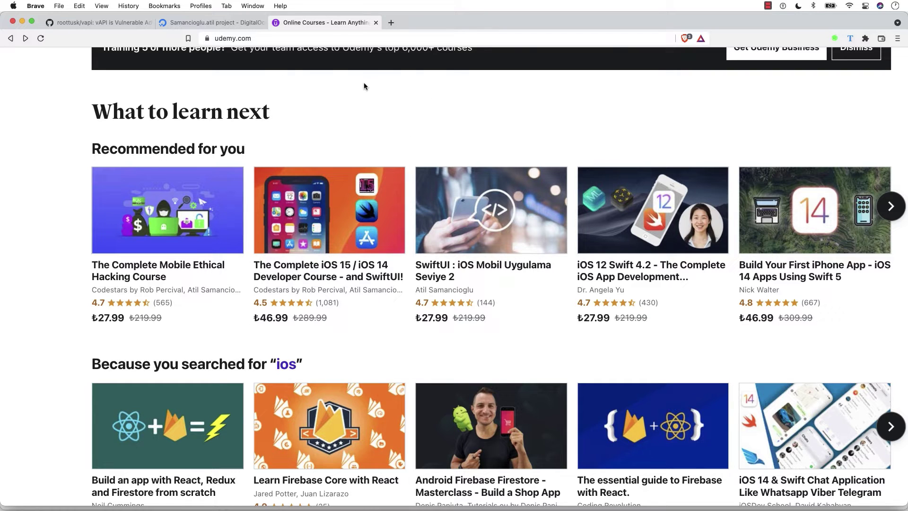
pyautogui.click(155, 267)
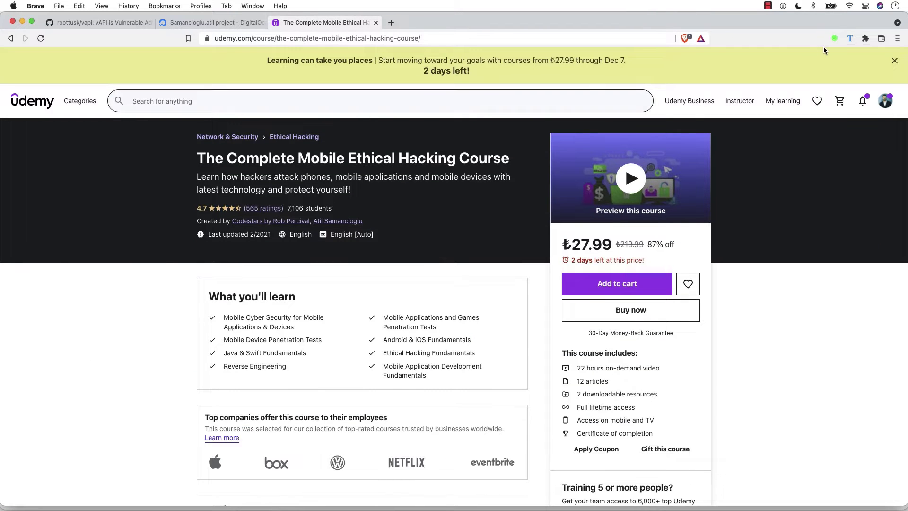
pyautogui.click(836, 38)
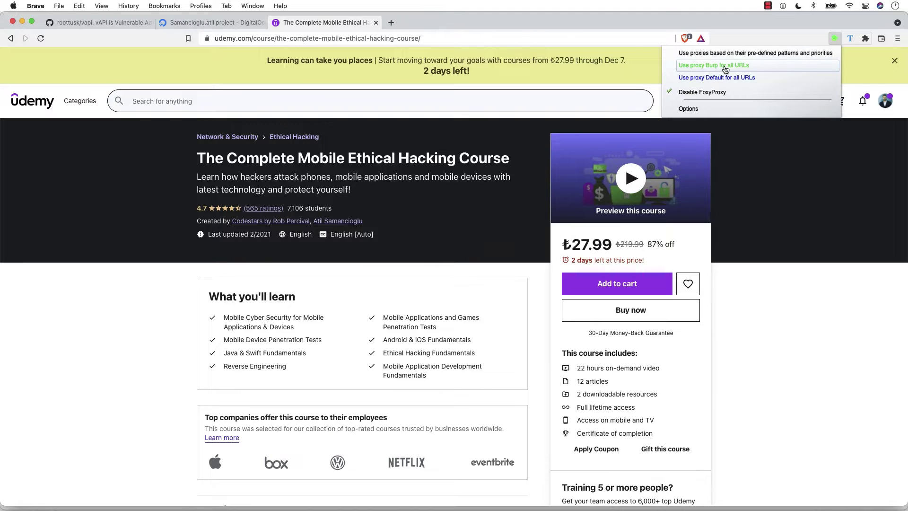
pyautogui.click(724, 66)
pyautogui.click(836, 38)
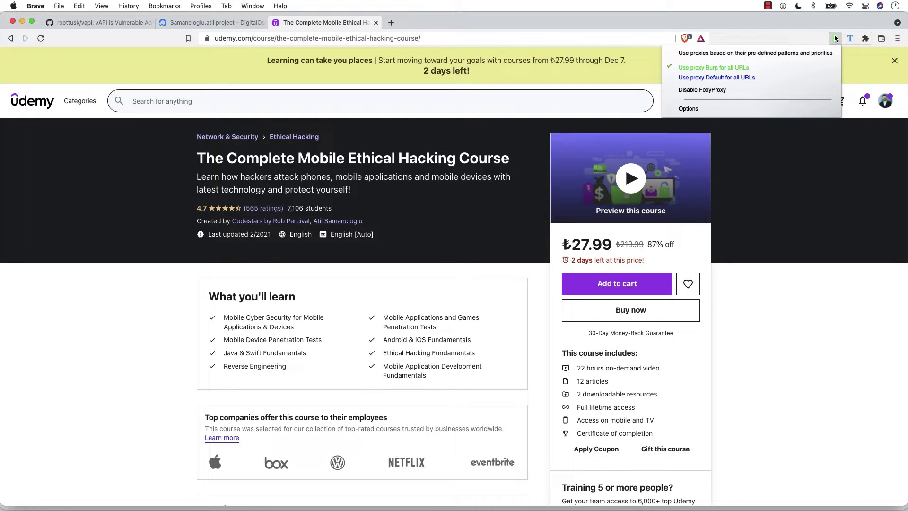
pyautogui.click(739, 35)
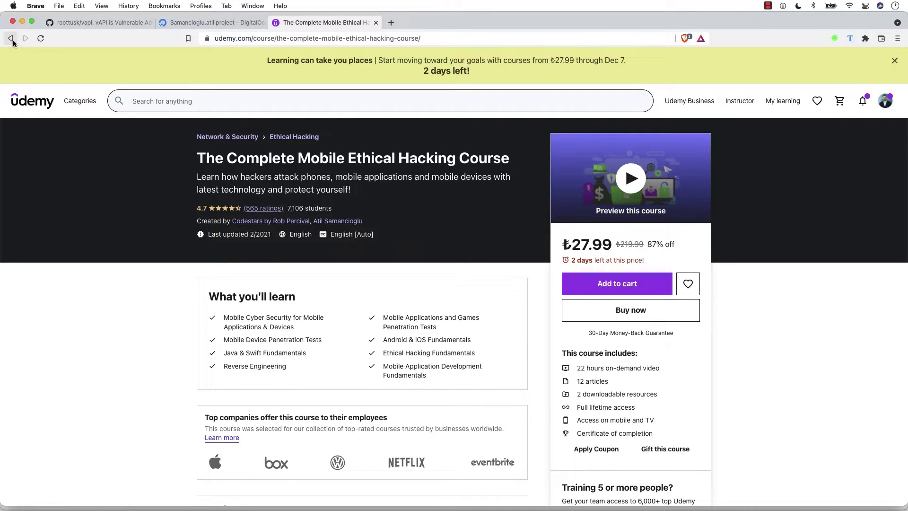
pyautogui.click(40, 38)
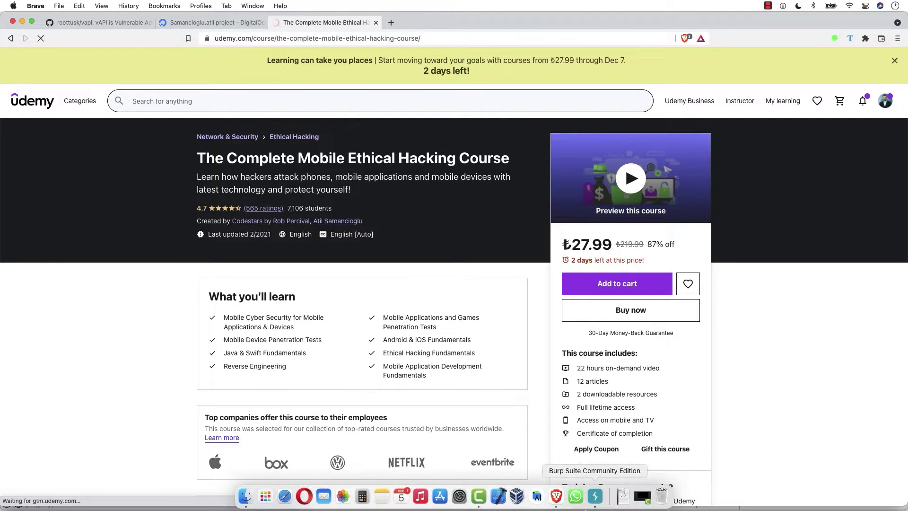
# - Inspect the intercepted course GET request in Burp, selecting its request path and a cookie value
pyautogui.click(594, 497)
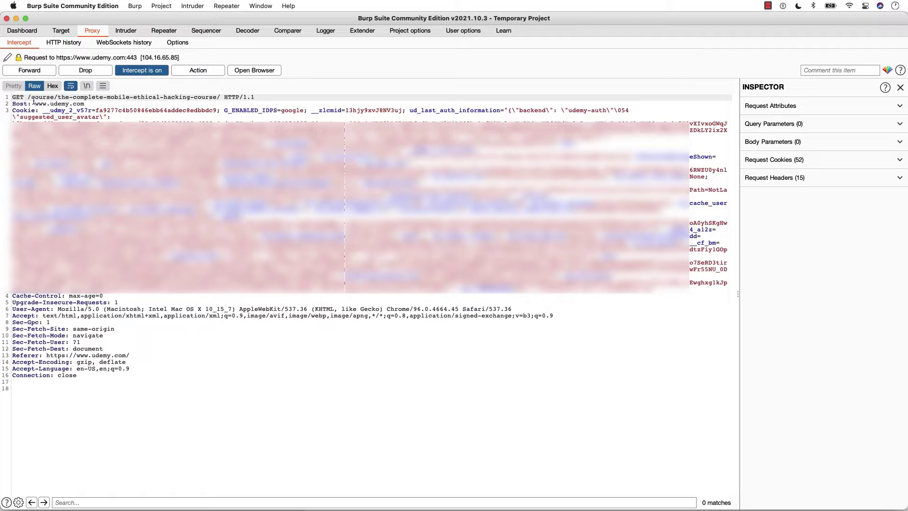
pyautogui.moveTo(12, 97); pyautogui.dragTo(219, 97)
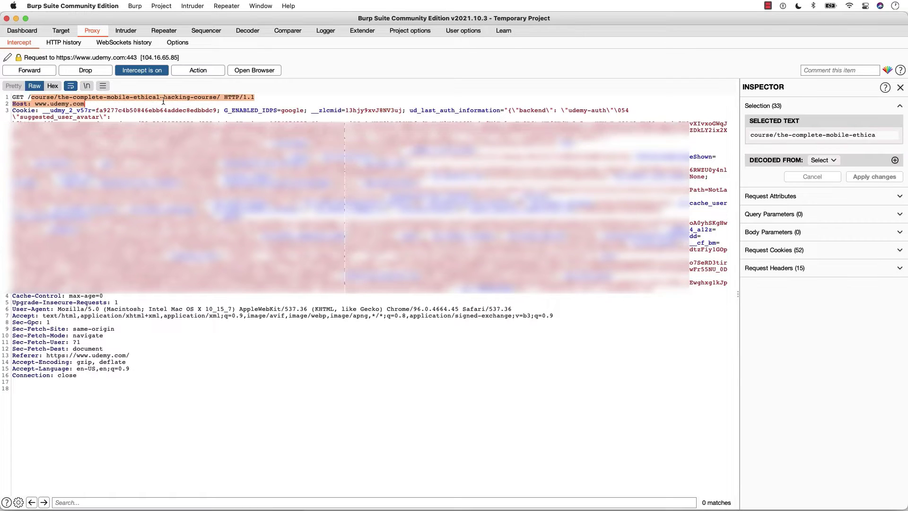
pyautogui.click(219, 96)
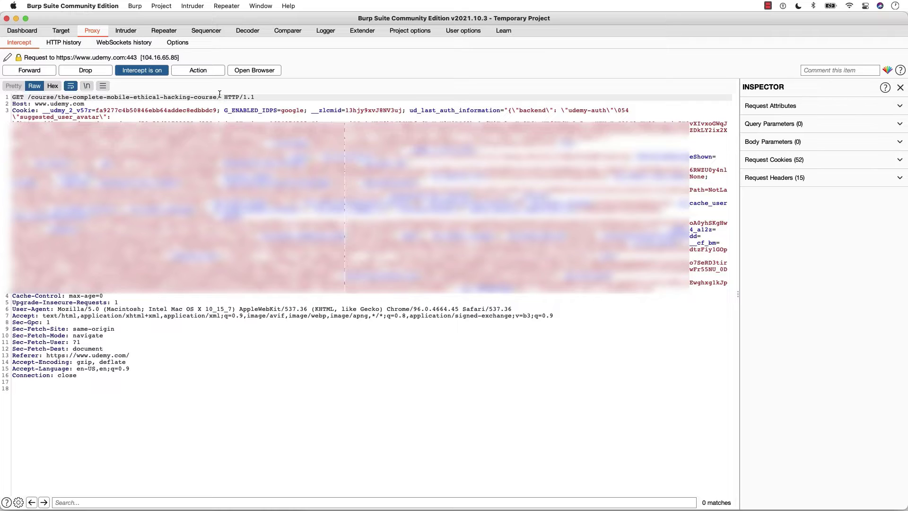
pyautogui.moveTo(219, 96); pyautogui.dragTo(30, 98)
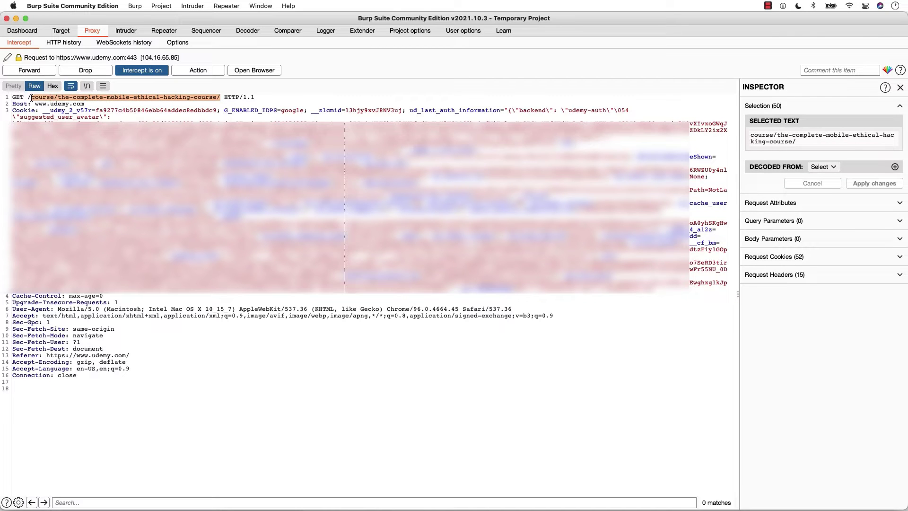
pyautogui.click(29, 98)
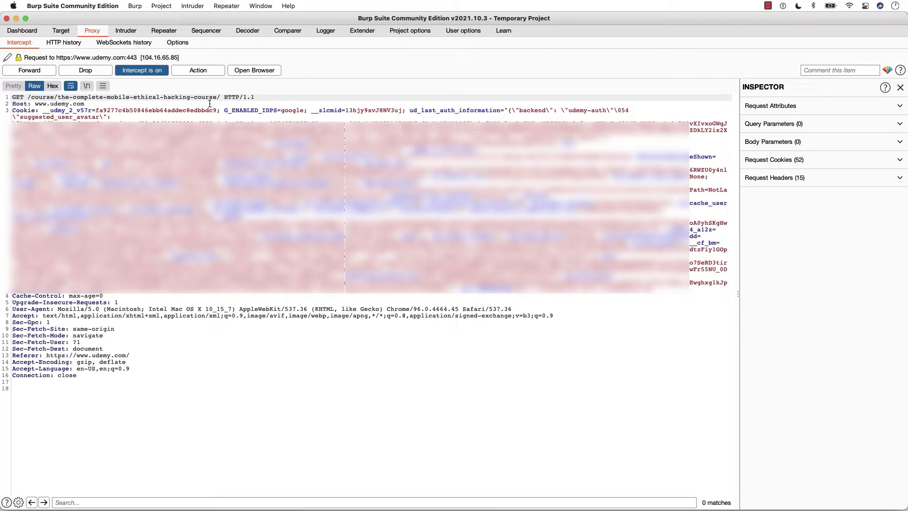
pyautogui.doubleClick(397, 166)
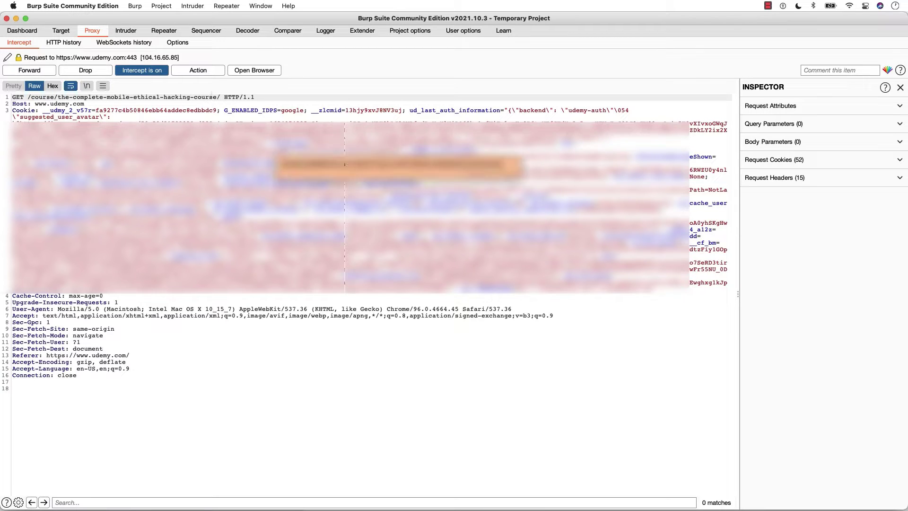
pyautogui.click(144, 118)
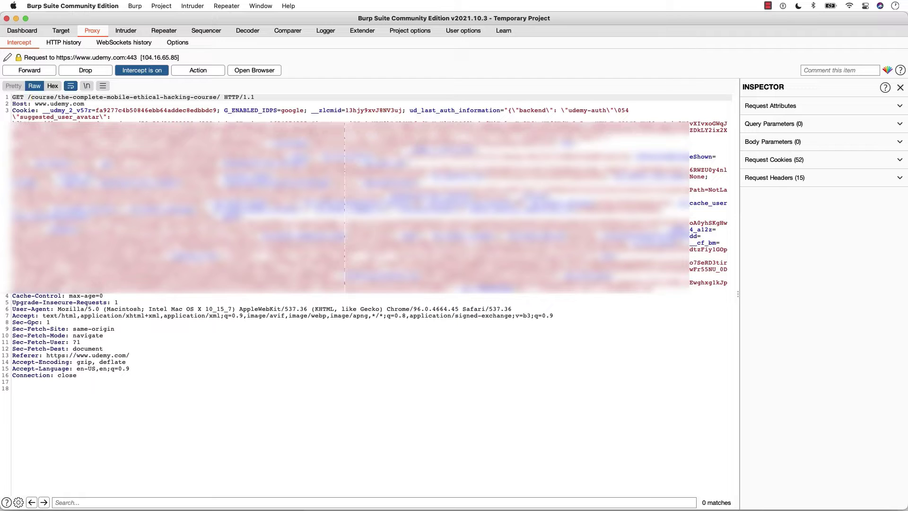
# - Turn Burp interception off, then go back to the Udemy home page in Brave
pyautogui.click(146, 71)
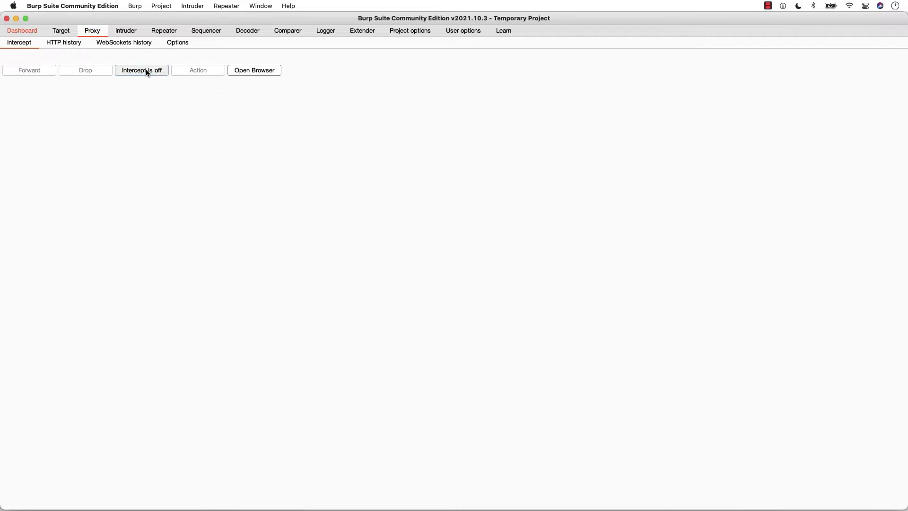
pyautogui.click(555, 504)
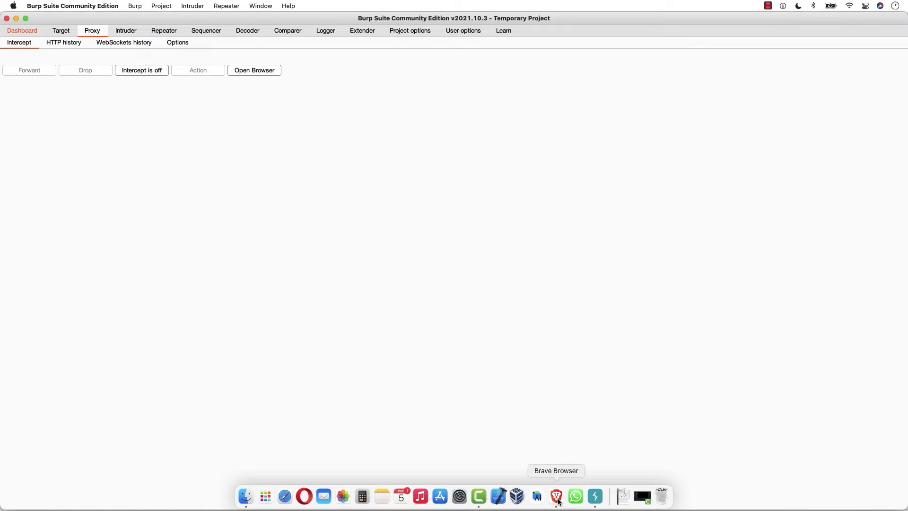
pyautogui.click(834, 37)
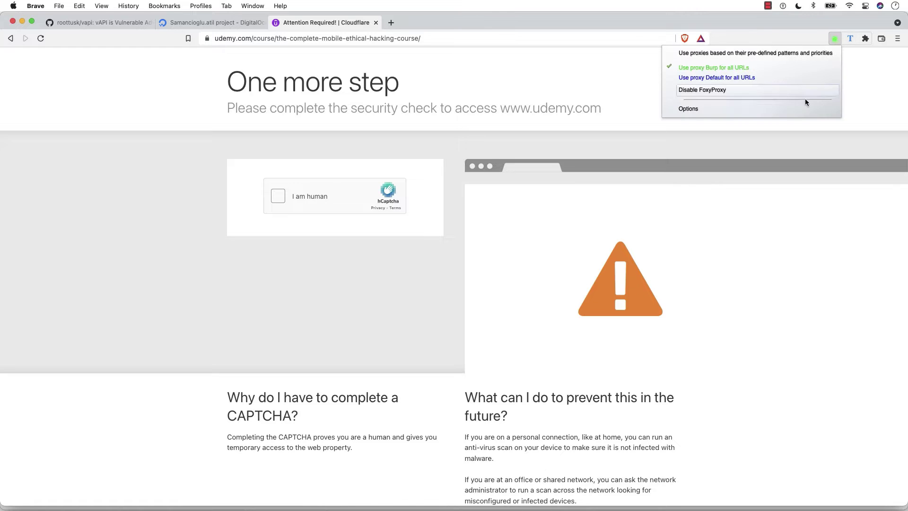
pyautogui.click(779, 91)
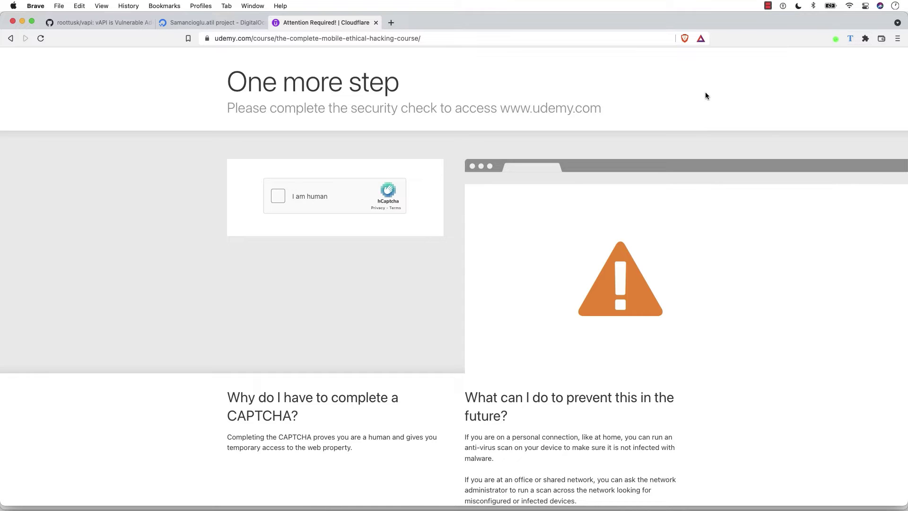
pyautogui.click(11, 38)
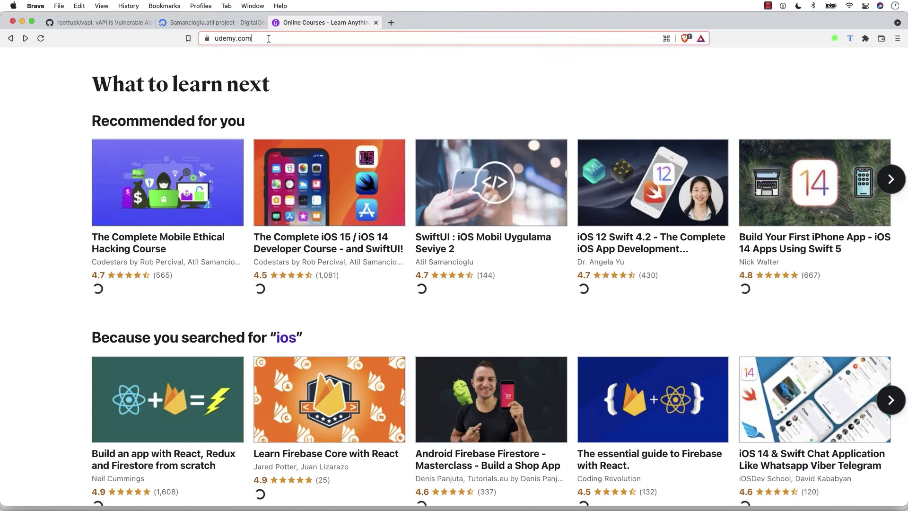
# - Reload Udemy and set FoxyProxy to 'Use proxy Burp for all URLs'
pyautogui.press('Return')
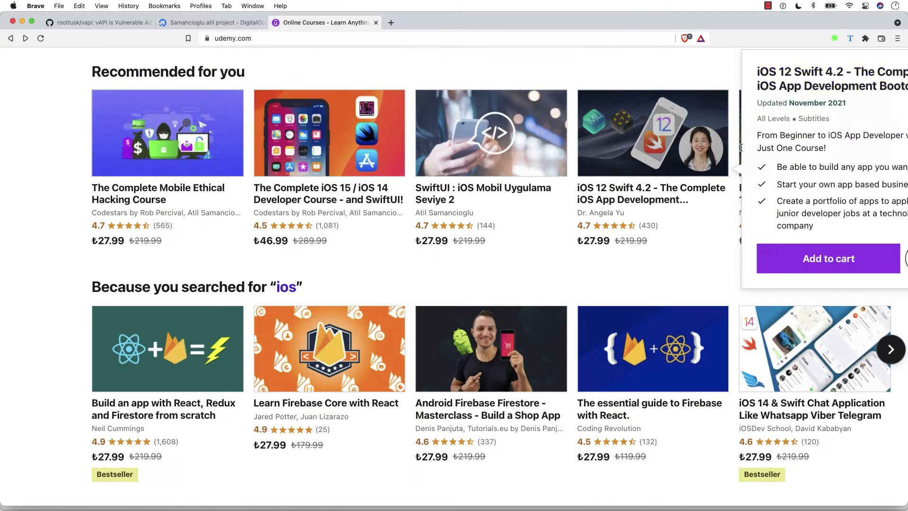
pyautogui.click(835, 38)
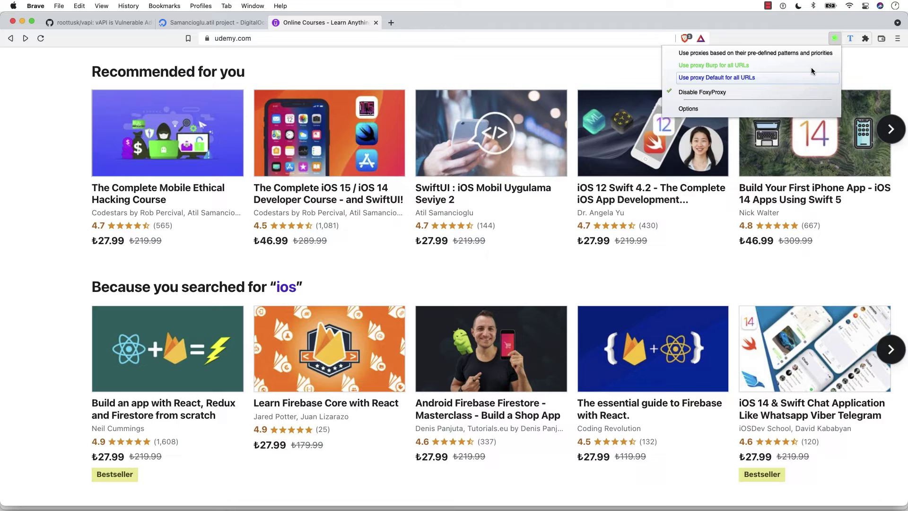
pyautogui.click(760, 66)
# - Turn Burp interception back on and reload Udemy to capture the funnel-logs POST request
pyautogui.moveTo(621, 505)
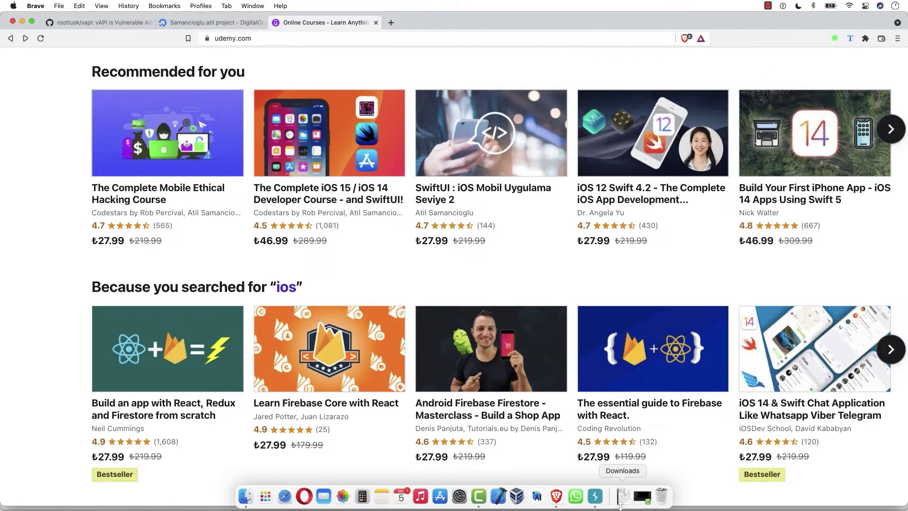
pyautogui.click(594, 496)
pyautogui.click(146, 70)
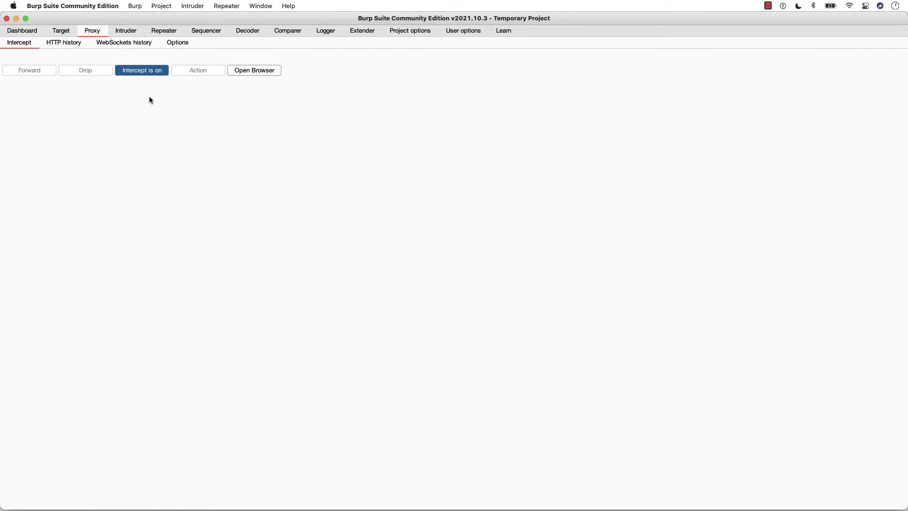
pyautogui.click(552, 502)
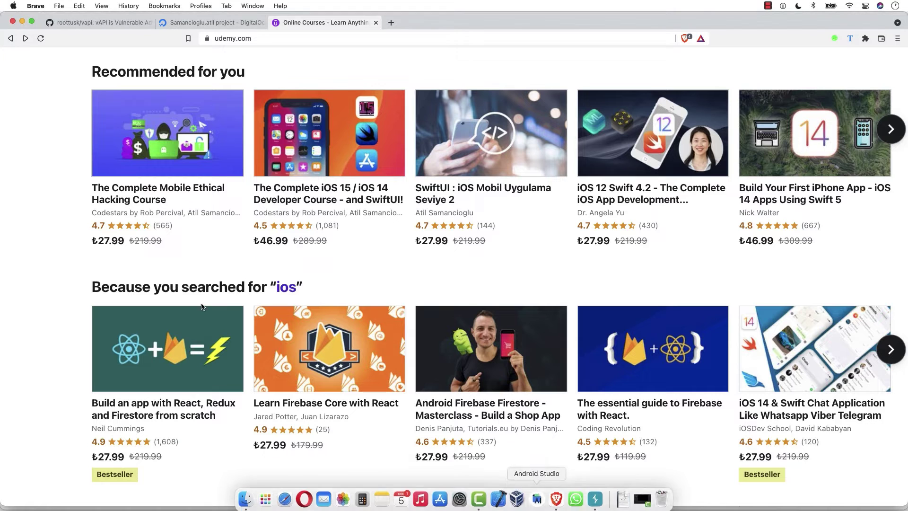
pyautogui.click(149, 191)
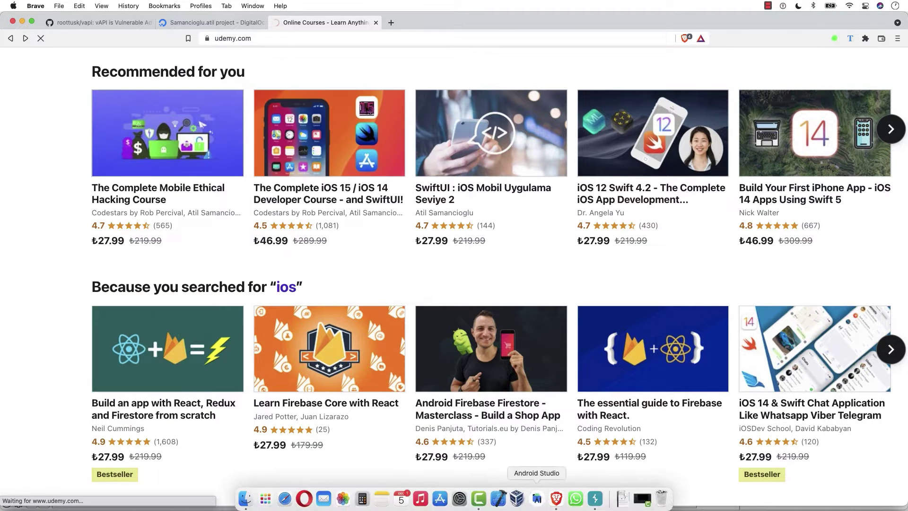
pyautogui.click(589, 504)
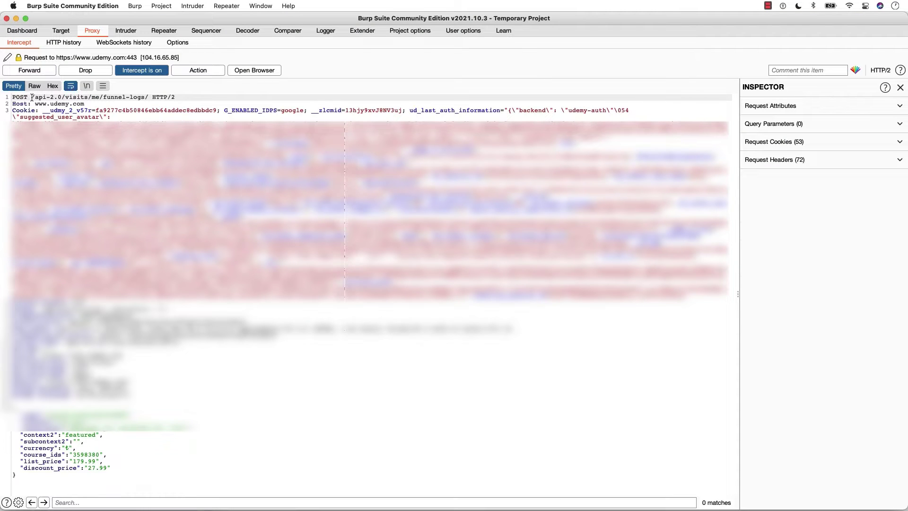
# - Inspect the funnel-logs request path, then turn Burp interception off
pyautogui.moveTo(32, 98); pyautogui.dragTo(151, 99)
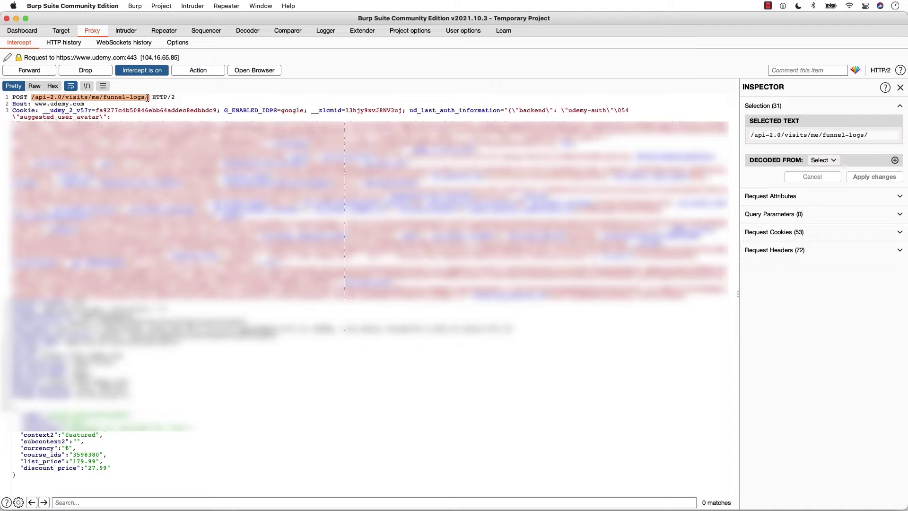
pyautogui.click(149, 97)
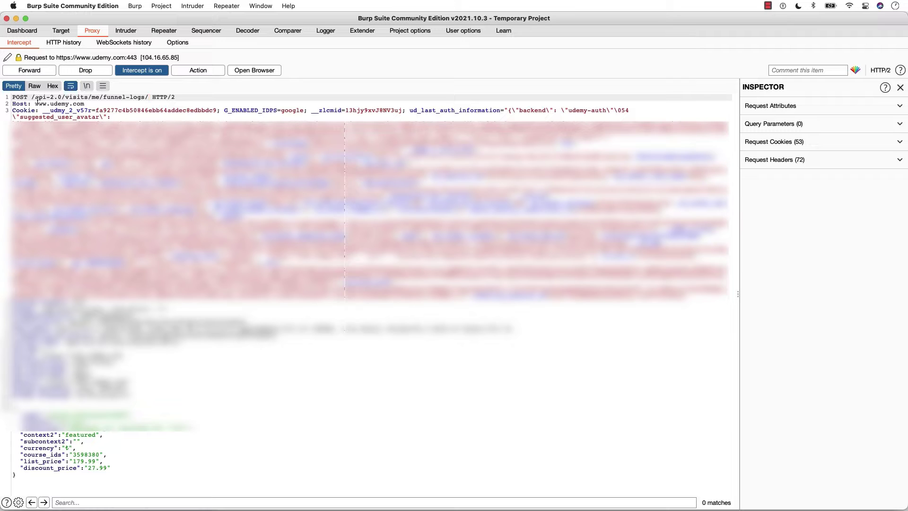
pyautogui.click(149, 96)
pyautogui.click(150, 70)
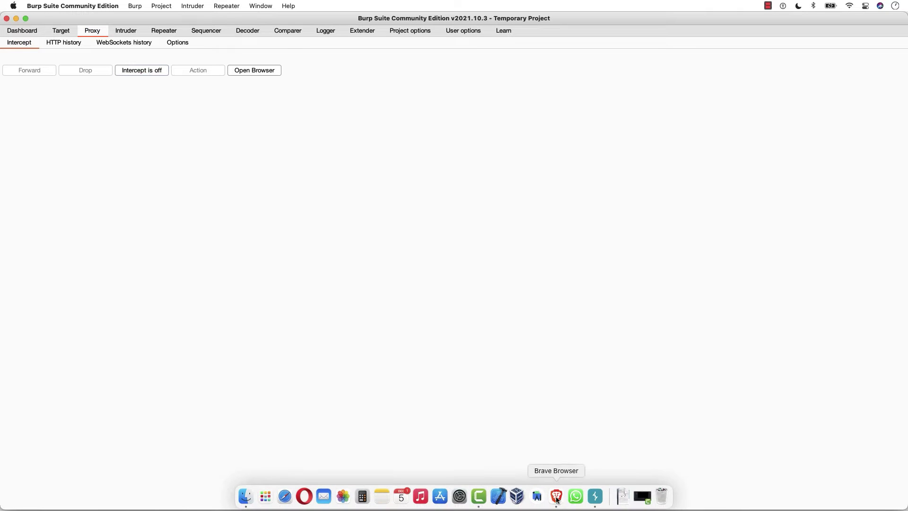
# - Disable FoxyProxy in Brave, close the Cloudflare tab and return to the GitHub vapi repository
pyautogui.click(556, 499)
pyautogui.click(835, 38)
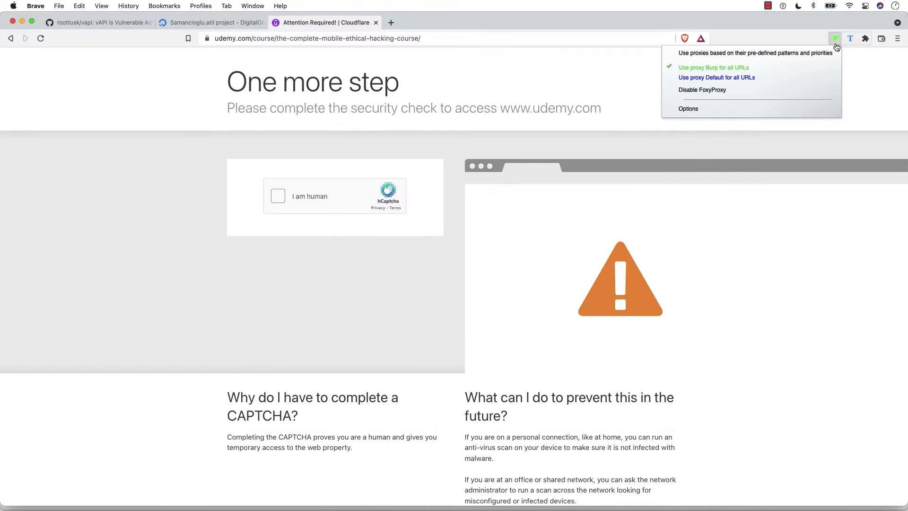
pyautogui.click(753, 89)
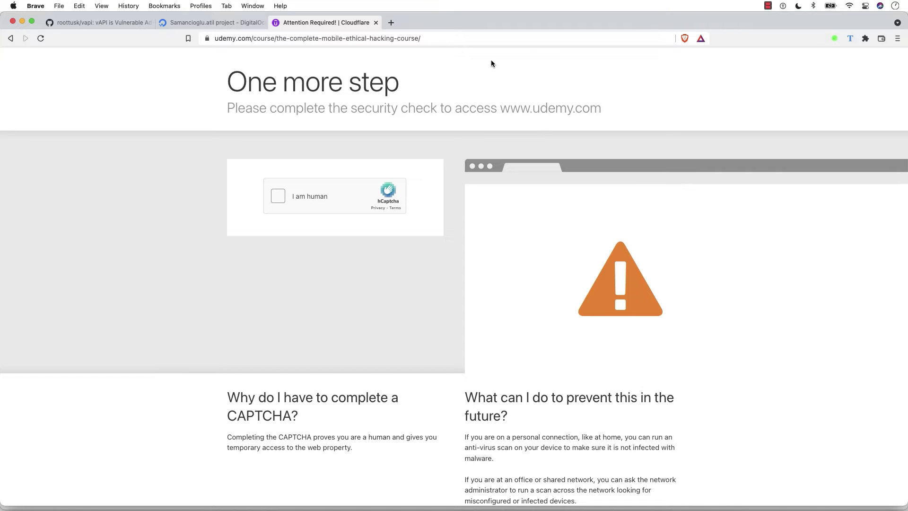
pyautogui.click(376, 22)
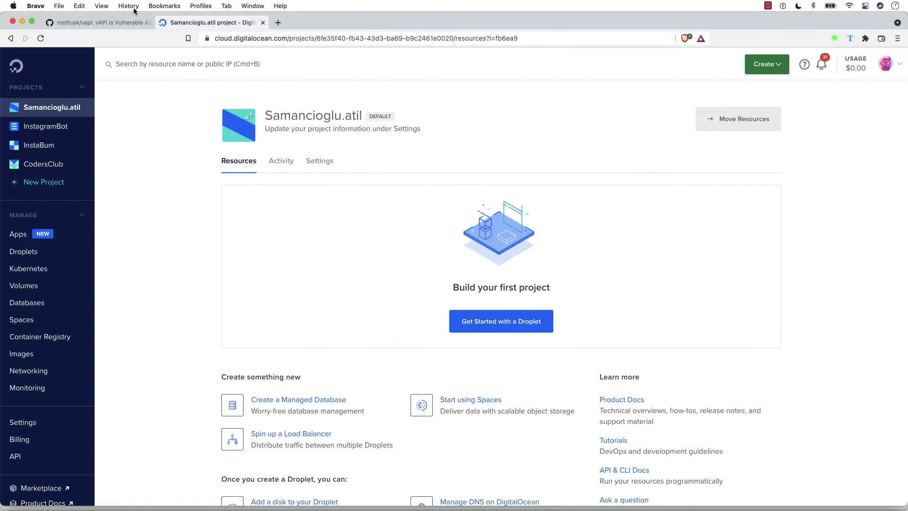
pyautogui.click(105, 23)
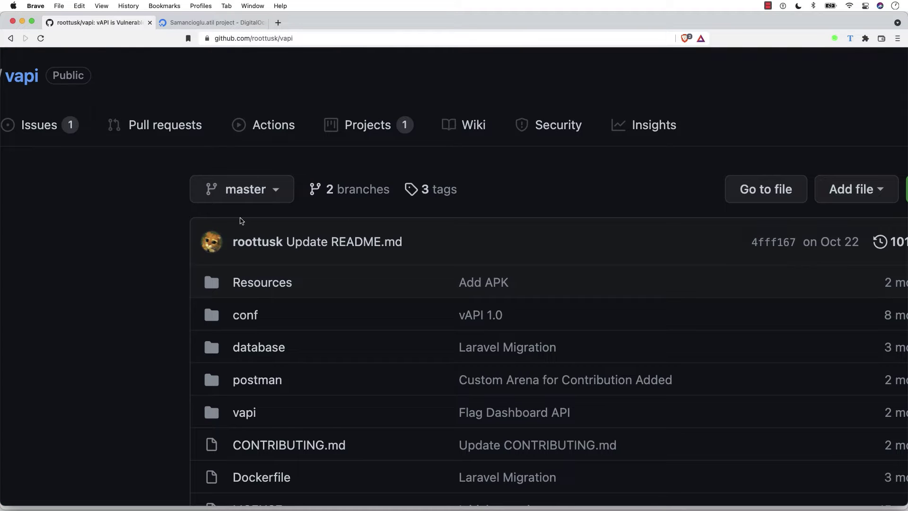
pyautogui.press('super+minus')
pyautogui.press('super+minus')
pyautogui.press('super+minus')
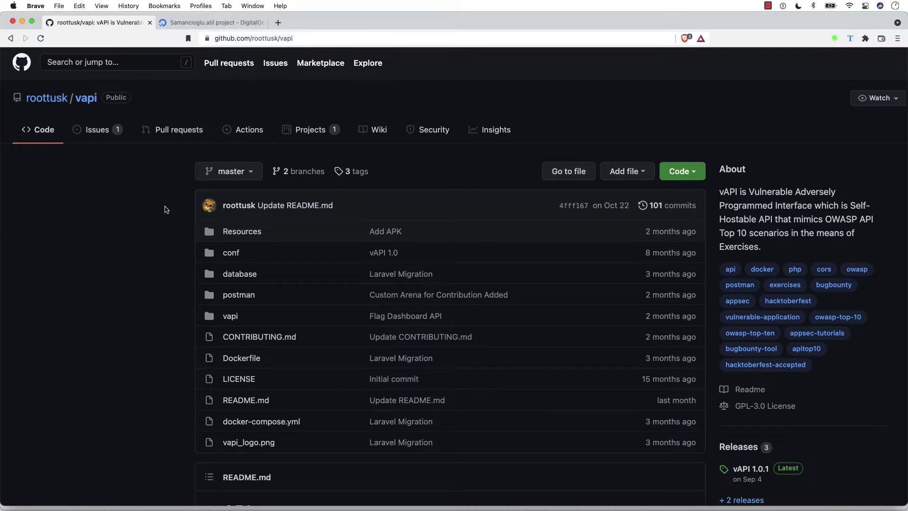
pyautogui.moveTo(47, 103)
pyautogui.scroll(-6, 339, 239)
pyautogui.hscroll(2, 341, 238)
pyautogui.scroll(6, 341, 239)
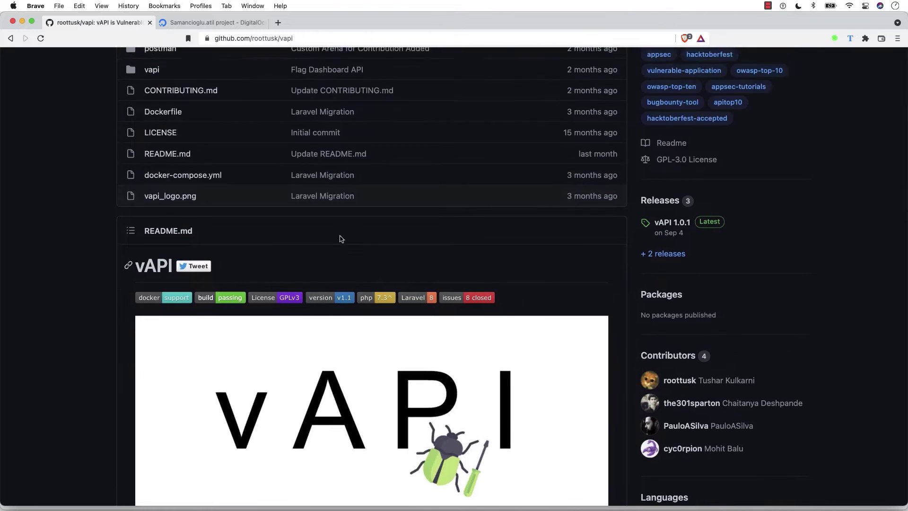
pyautogui.hscroll(1, 331, 239)
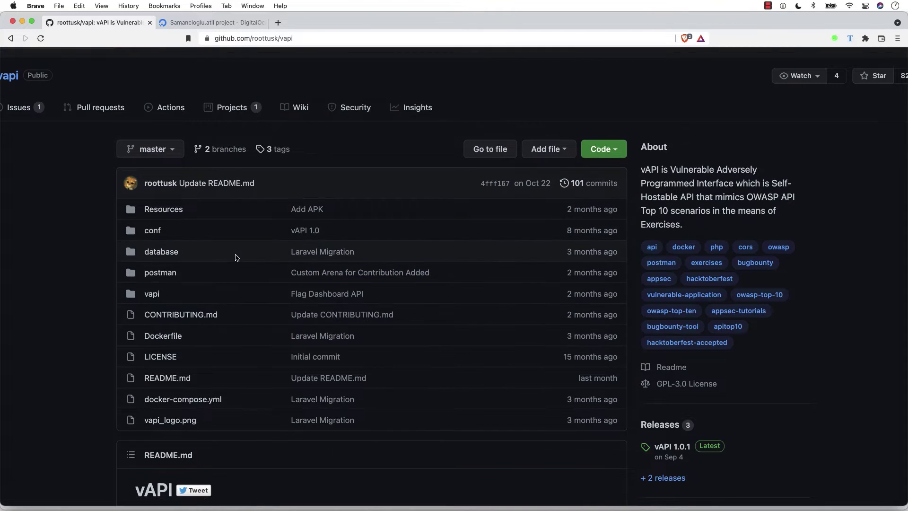
pyautogui.scroll(-5, 237, 256)
pyautogui.scroll(1, 237, 256)
pyautogui.scroll(-4, 177, 281)
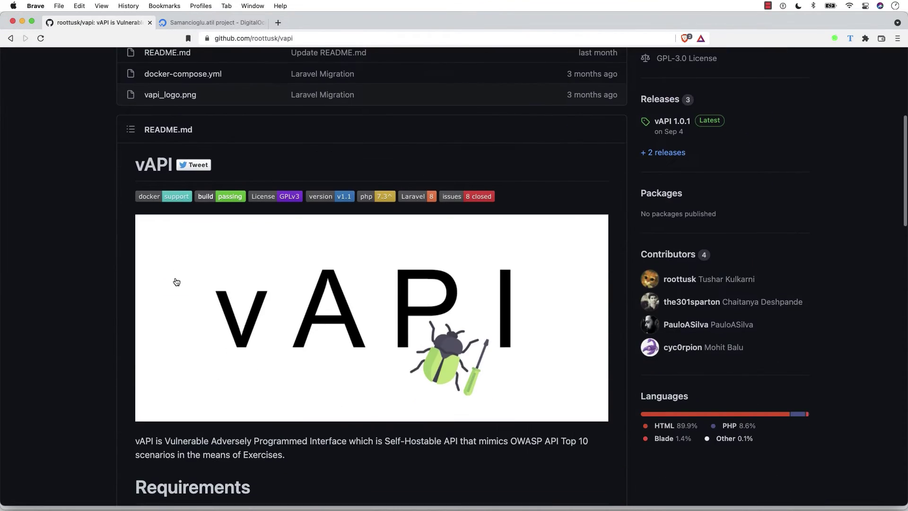
pyautogui.scroll(7, 161, 288)
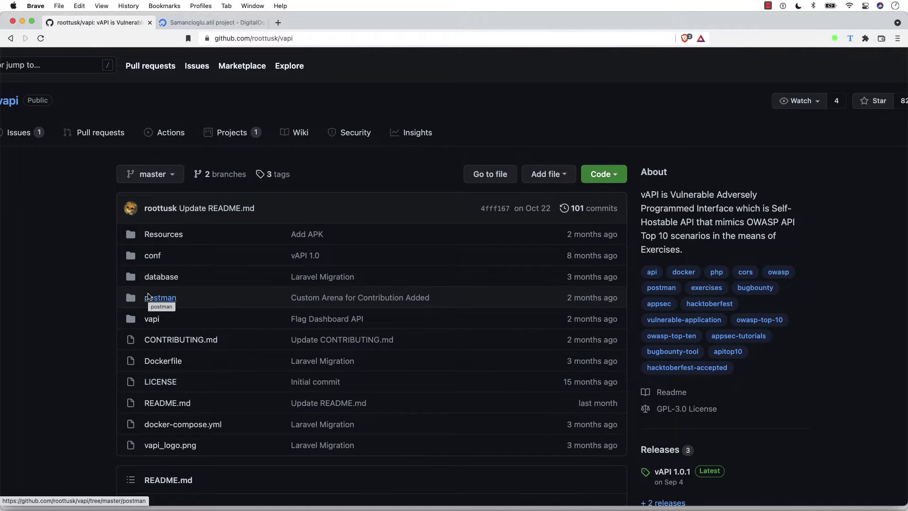
# - Search Google for 'owasp top 10' in a new tab and open the OWASP Top Ten result
pyautogui.click(278, 22)
pyautogui.write('go')
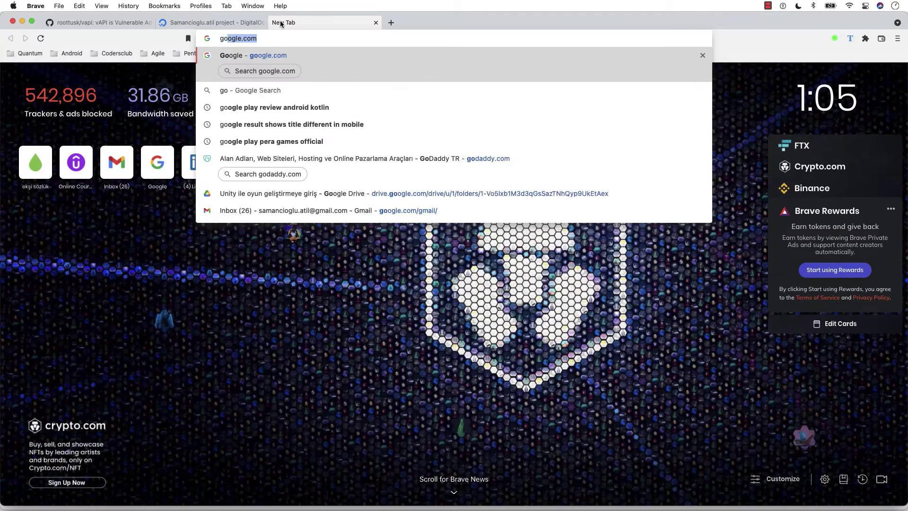
pyautogui.press('Return')
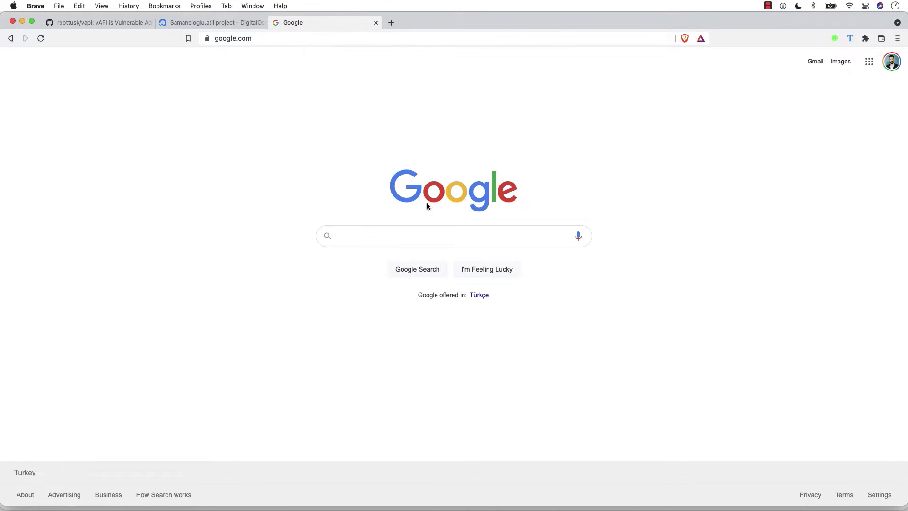
pyautogui.write('owasp ')
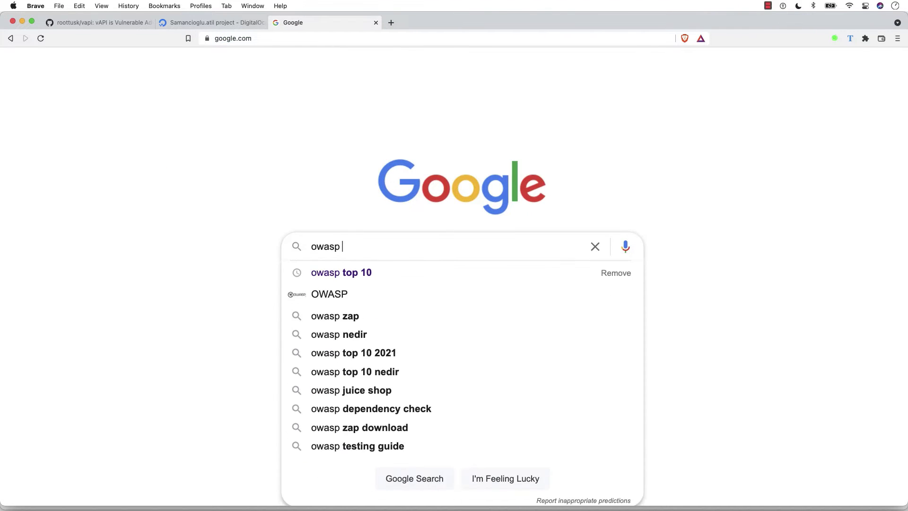
pyautogui.write('top 10')
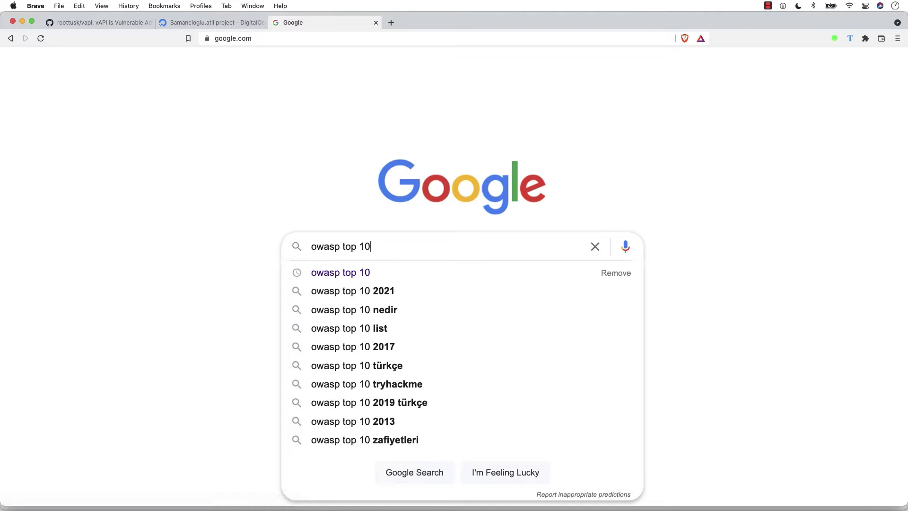
pyautogui.press('Return')
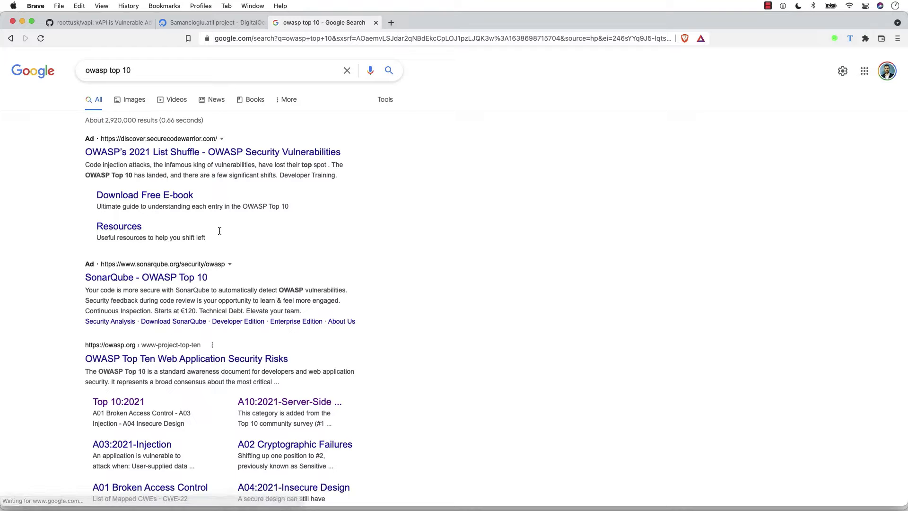
pyautogui.scroll(-2, 148, 331)
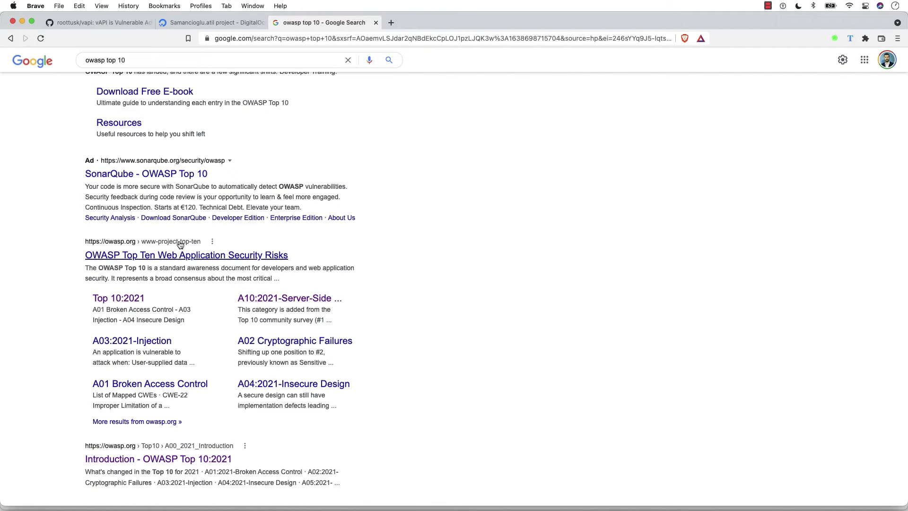
pyautogui.scroll(3, 154, 249)
pyautogui.scroll(3, 153, 249)
pyautogui.scroll(-2, 270, 260)
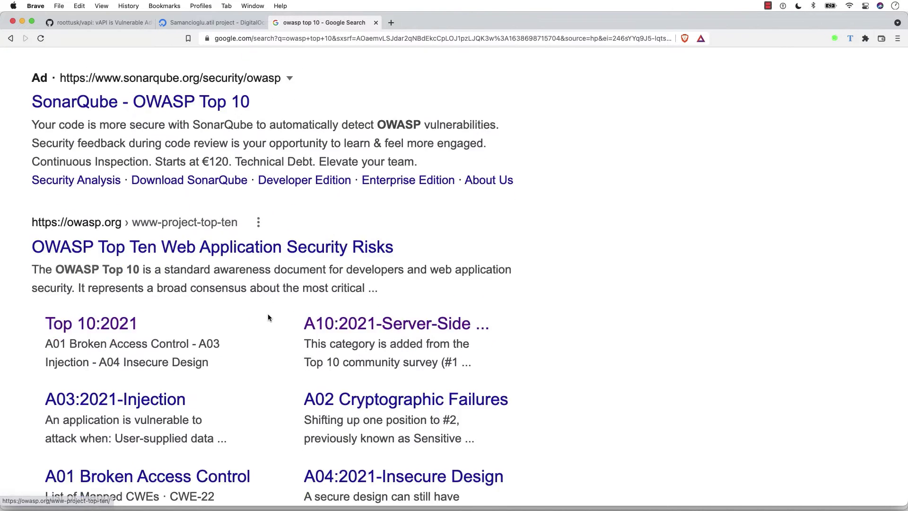
pyautogui.click(164, 205)
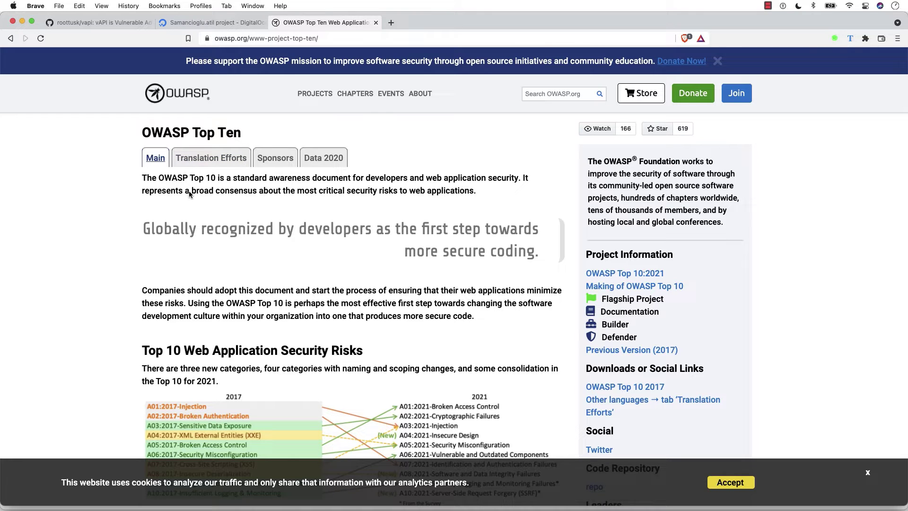
# - Dismiss the OWASP donation banner and read the Top 10 Web Application Security Risks section
pyautogui.click(716, 62)
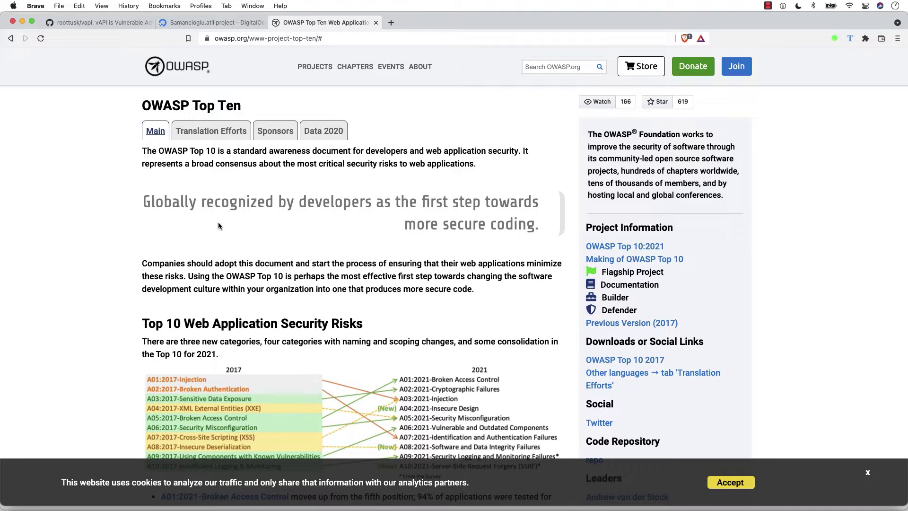
pyautogui.scroll(-1, 218, 222)
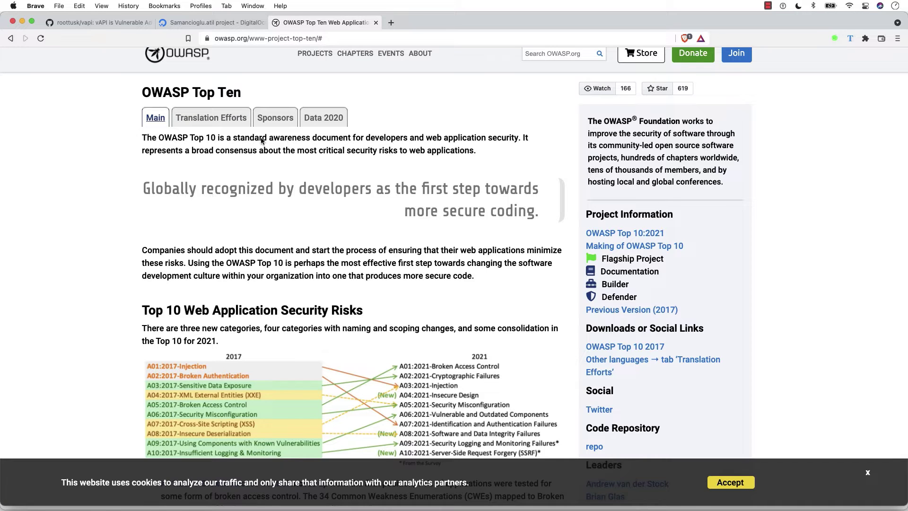
pyautogui.moveTo(323, 58)
pyautogui.scroll(-5, 317, 329)
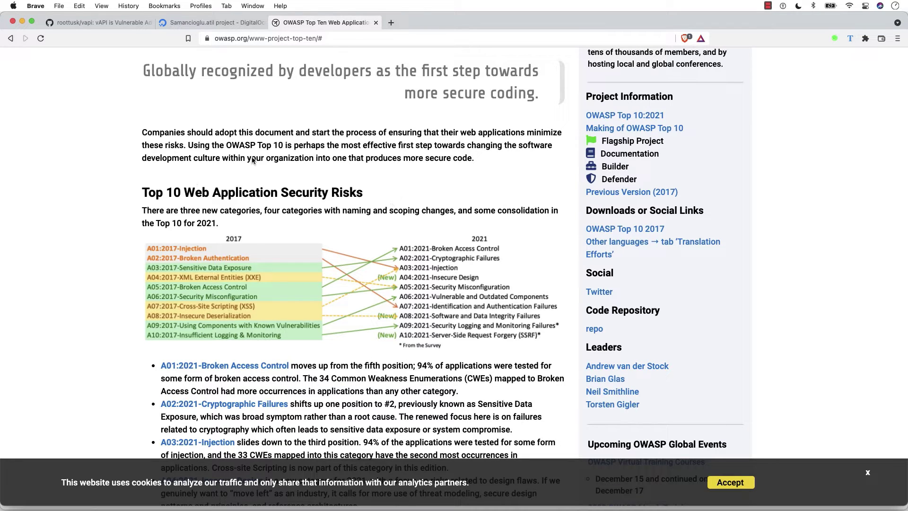
pyautogui.moveTo(184, 195); pyautogui.dragTo(352, 203)
pyautogui.click(352, 202)
# - Go back to the Google results for 'owasp top 10'
pyautogui.click(10, 39)
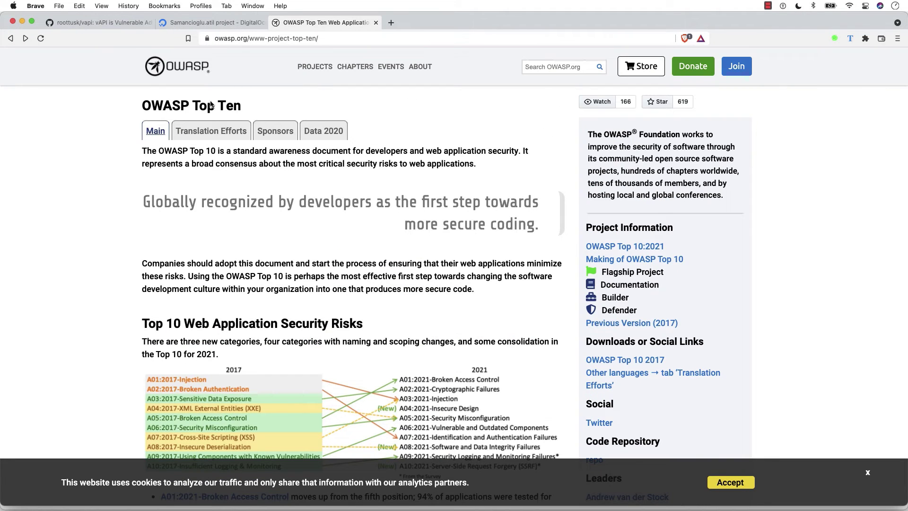
pyautogui.click(533, 65)
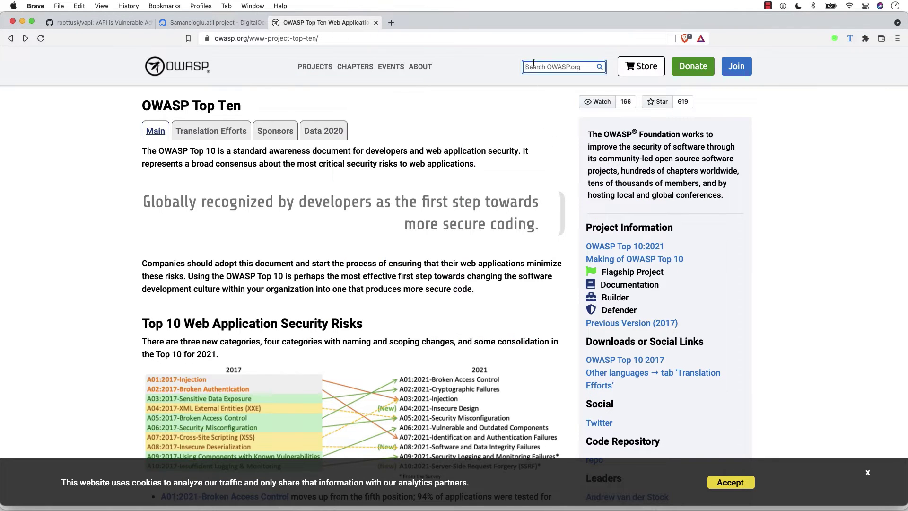
pyautogui.click(11, 39)
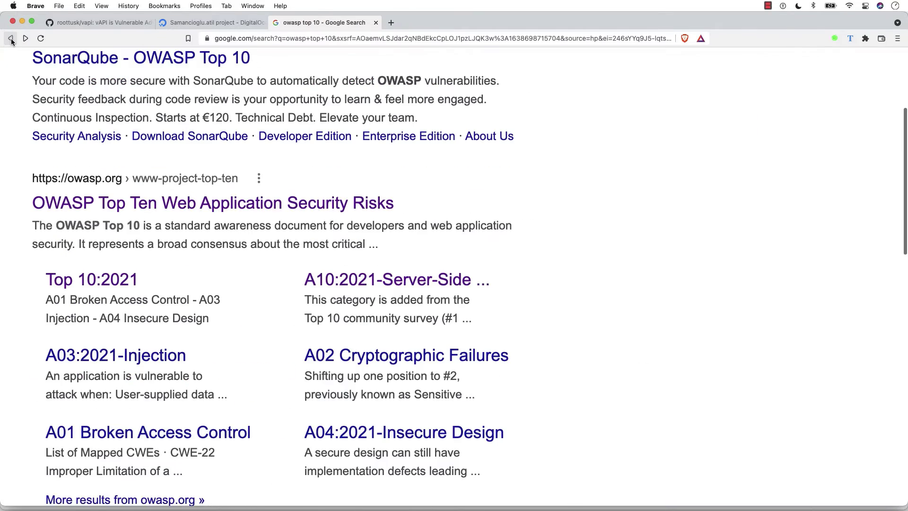
# - Change the Google search to 'owasp api top 10' and run it
pyautogui.scroll(2, 141, 142)
pyautogui.scroll(-5, 141, 142)
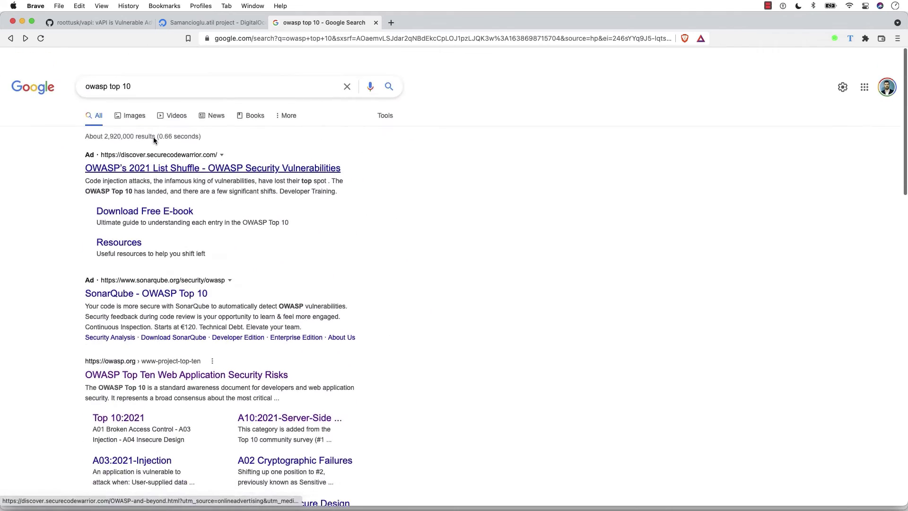
pyautogui.scroll(-1, 151, 104)
pyautogui.scroll(5, 152, 73)
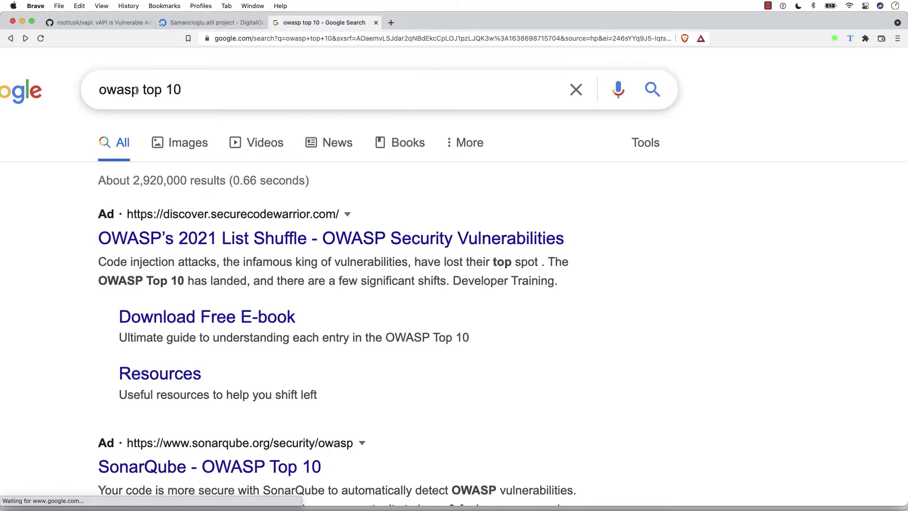
pyautogui.click(135, 90)
pyautogui.write('api')
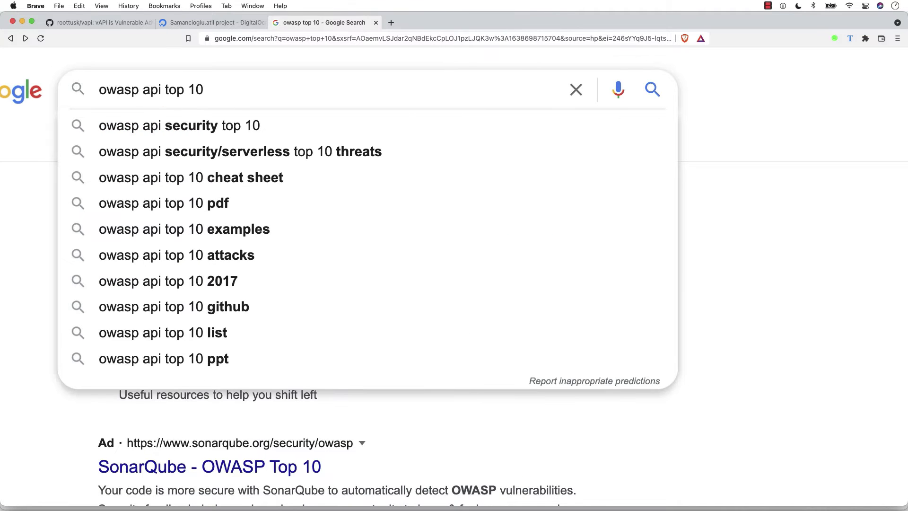
pyautogui.click(240, 80)
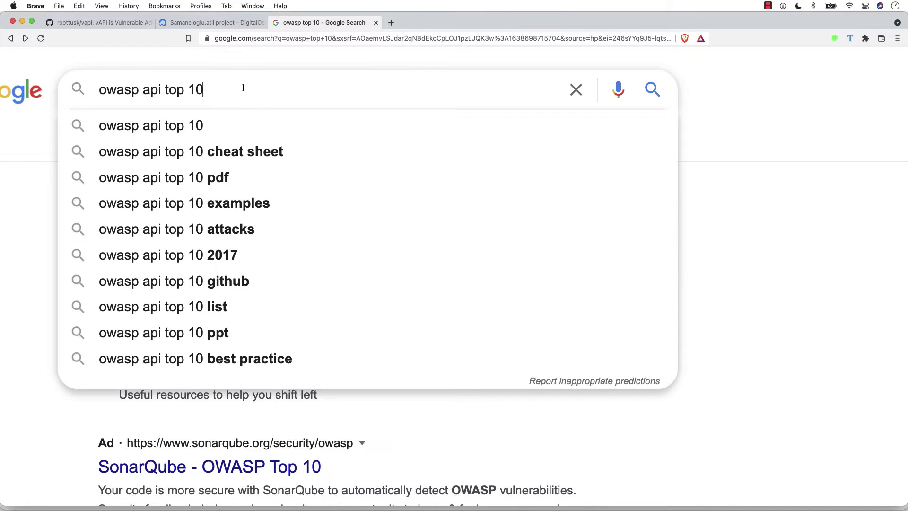
pyautogui.press('Return')
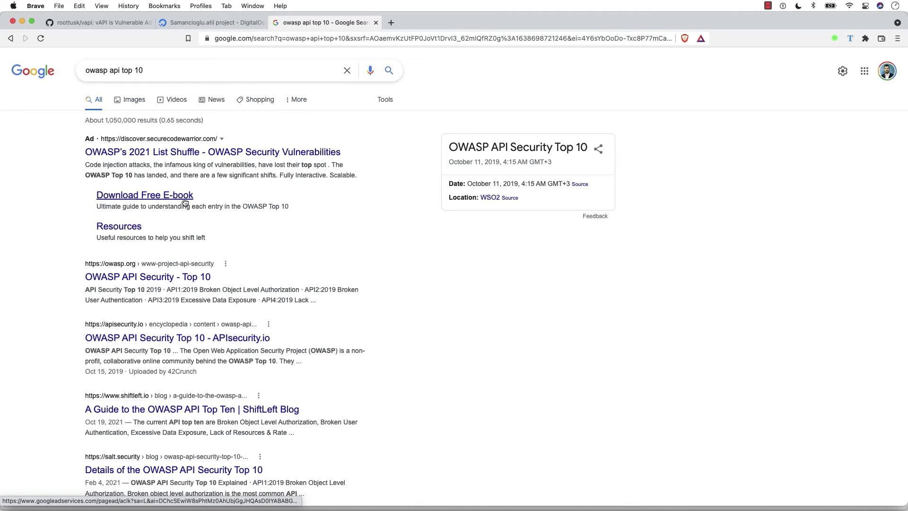
# - Open the OWASP API Security - Top 10 result in a new tab and switch to it
pyautogui.keyDown('ctrl'); pyautogui.scroll(5, 185, 202); pyautogui.keyUp('ctrl')
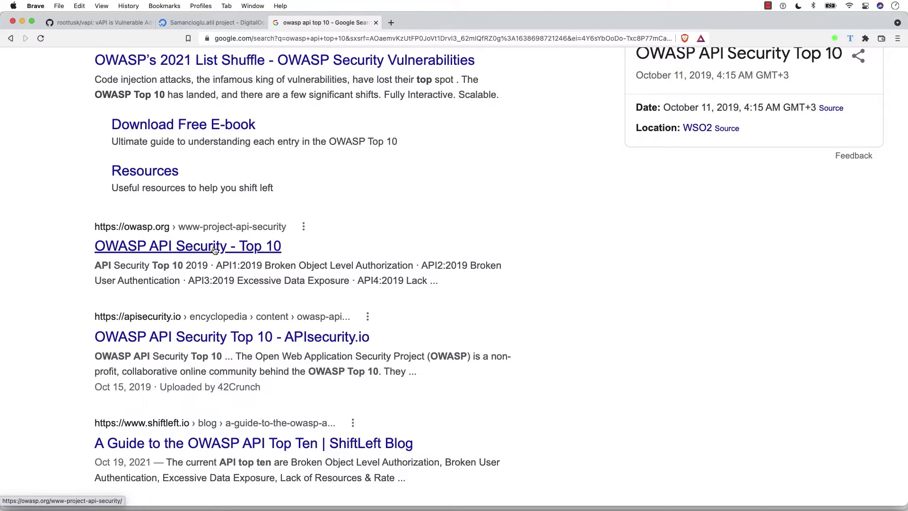
pyautogui.rightClick(212, 252)
pyautogui.click(247, 260)
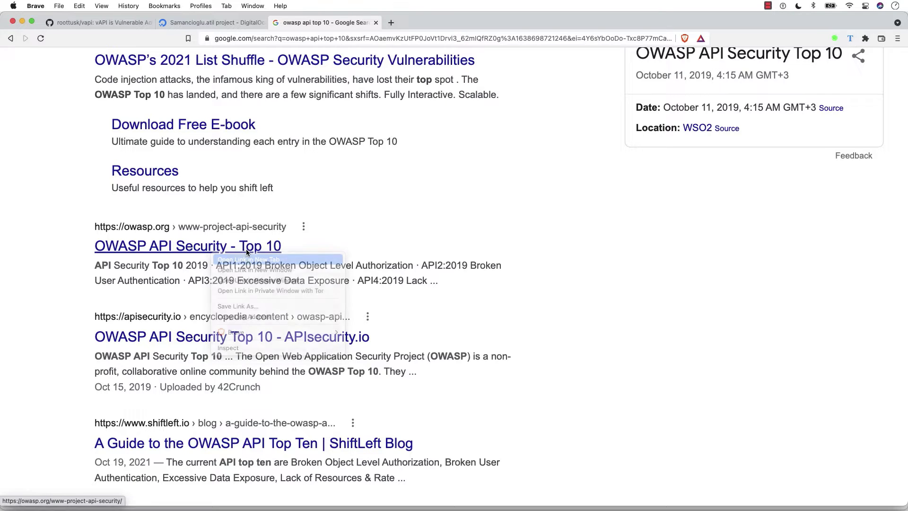
pyautogui.press('super+alt+Right')
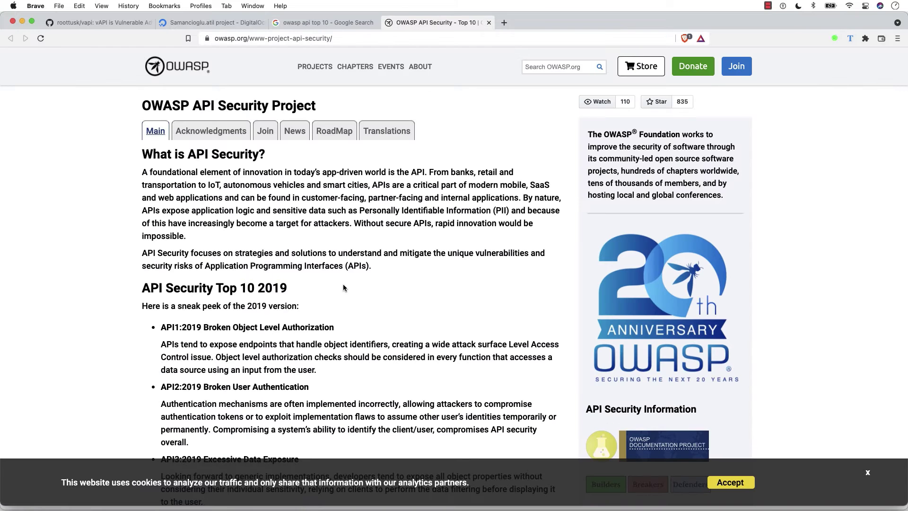
# - Read the What is API Security? section and the API1 and API2 risk headings
pyautogui.scroll(-1, 344, 288)
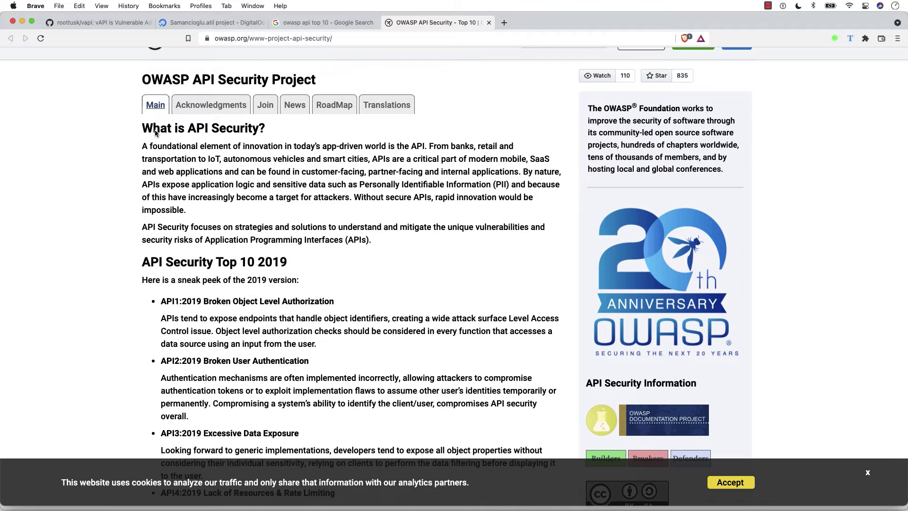
pyautogui.moveTo(151, 128); pyautogui.dragTo(275, 135)
pyautogui.click(274, 134)
pyautogui.scroll(-3, 296, 252)
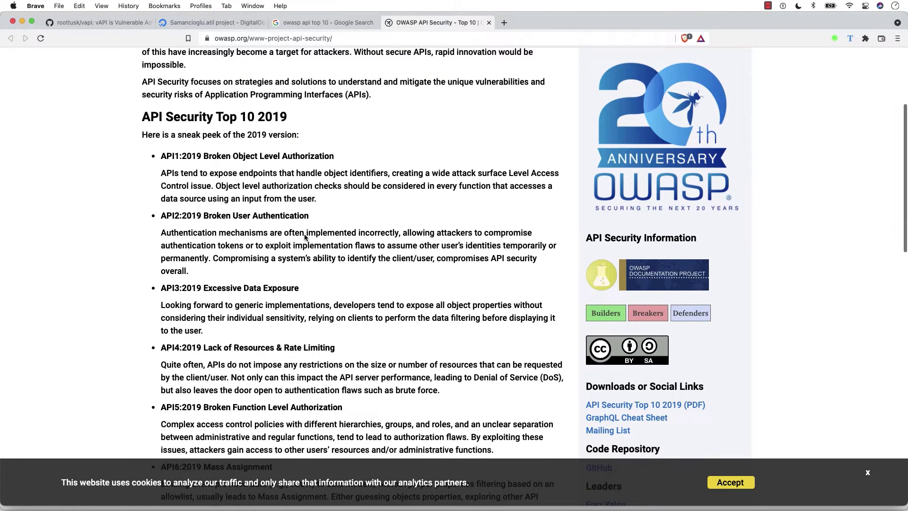
pyautogui.scroll(-1, 326, 222)
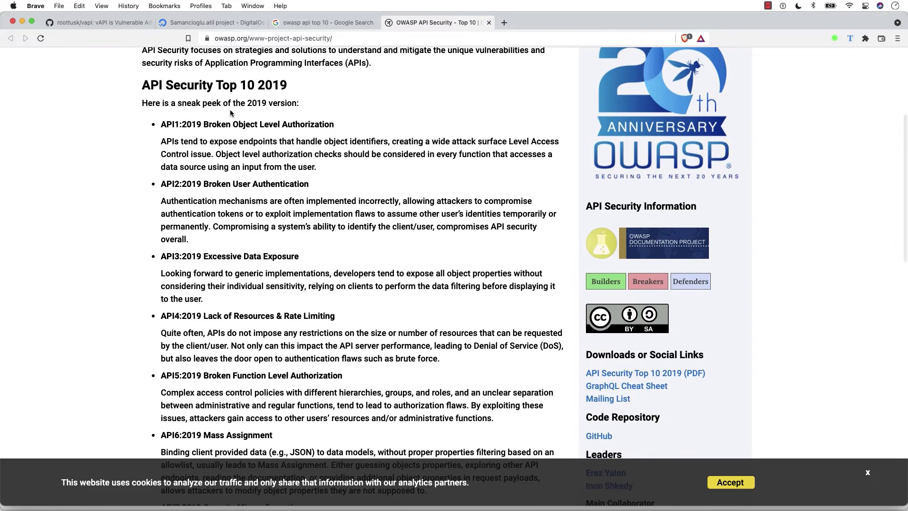
pyautogui.scroll(3, 230, 109)
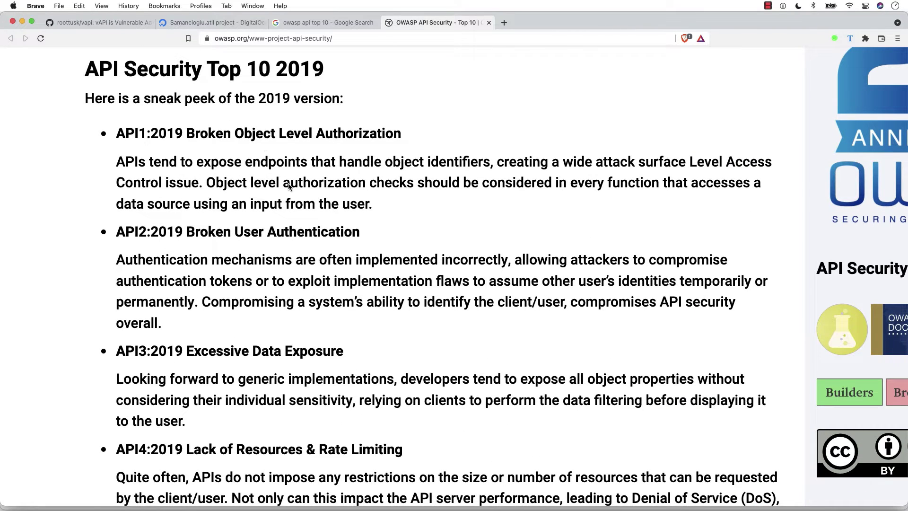
pyautogui.moveTo(209, 133); pyautogui.dragTo(446, 138)
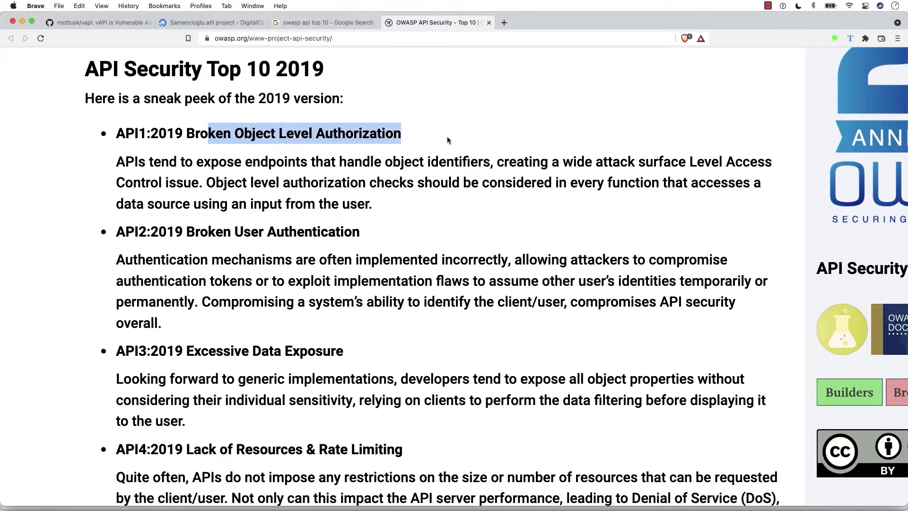
pyautogui.moveTo(209, 232); pyautogui.dragTo(400, 237)
pyautogui.click(226, 236)
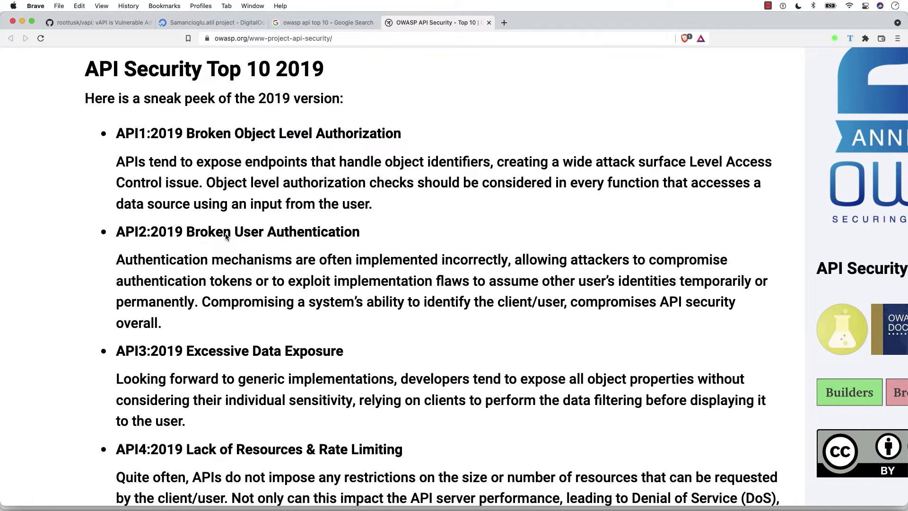
pyautogui.moveTo(208, 233); pyautogui.dragTo(375, 237)
pyautogui.click(375, 237)
pyautogui.moveTo(191, 235); pyautogui.dragTo(383, 240)
pyautogui.click(383, 240)
# - Read API3 Excessive Data Exposure and the rest of the list, then return to the vapi GitHub tab
pyautogui.scroll(-3, 250, 387)
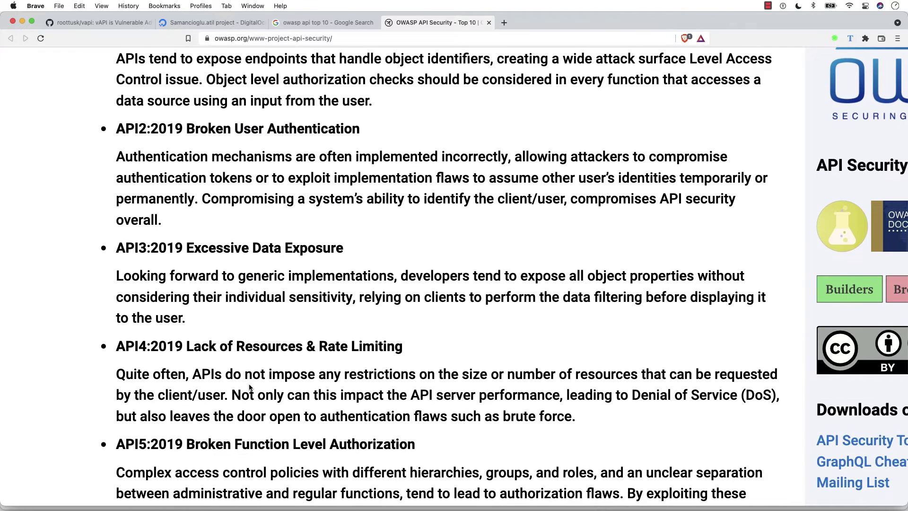
pyautogui.moveTo(199, 255); pyautogui.dragTo(348, 256)
pyautogui.click(371, 259)
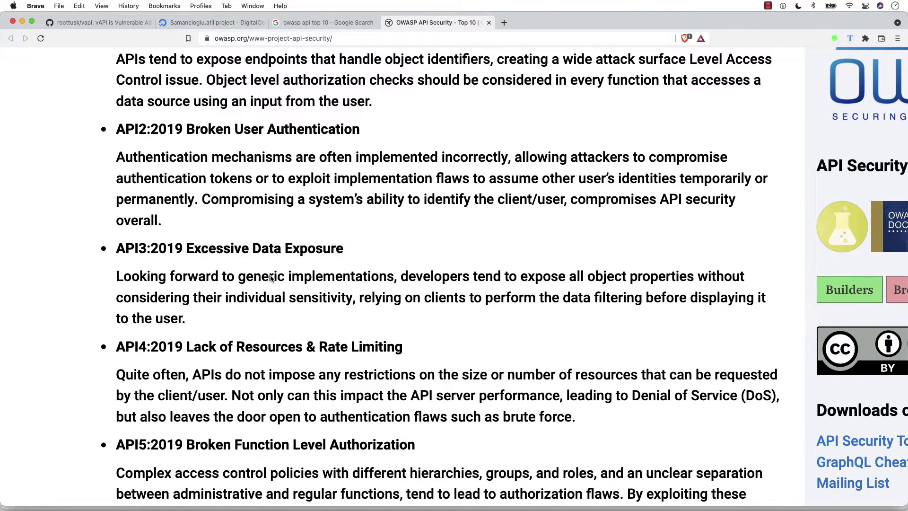
pyautogui.moveTo(225, 259)
pyautogui.mouseDown()
pyautogui.moveTo(375, 268)
pyautogui.moveTo(222, 256)
pyautogui.mouseUp()
pyautogui.click(374, 268)
pyautogui.scroll(-10, 224, 256)
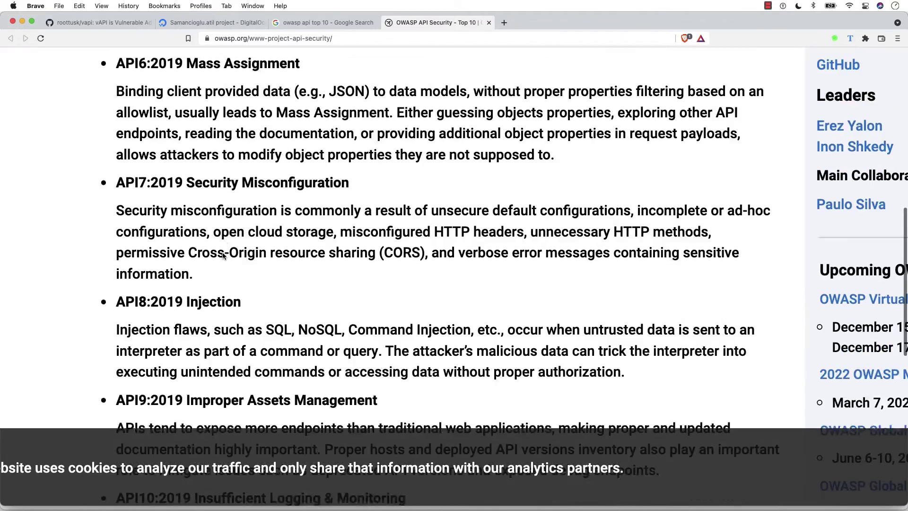
pyautogui.scroll(-8, 224, 255)
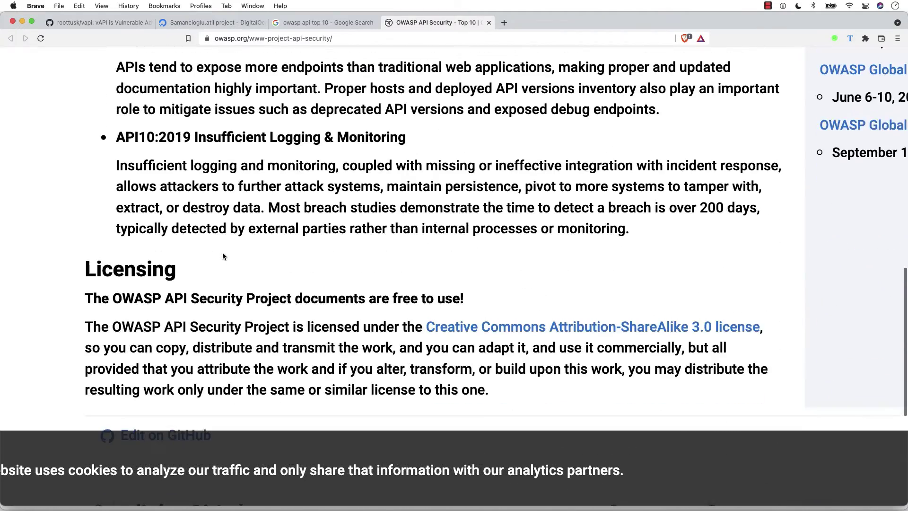
pyautogui.scroll(-5, 288, 241)
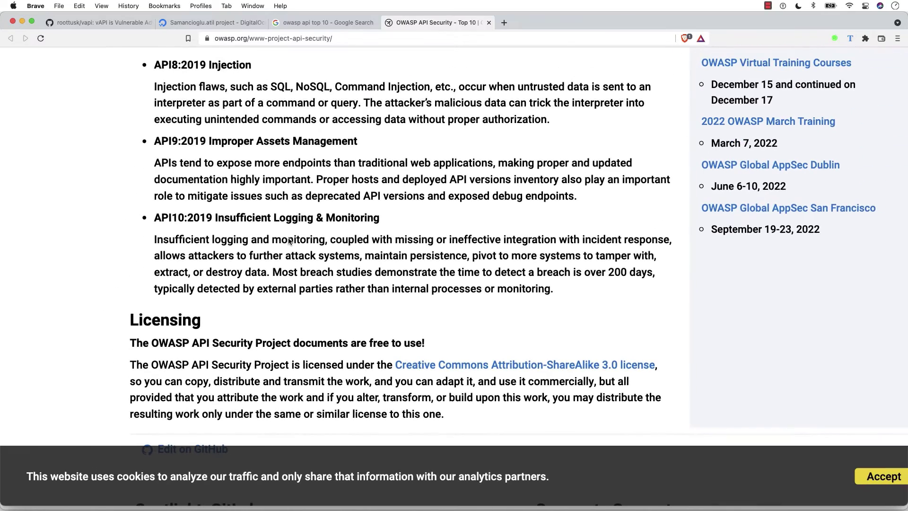
pyautogui.scroll(14, 374, 157)
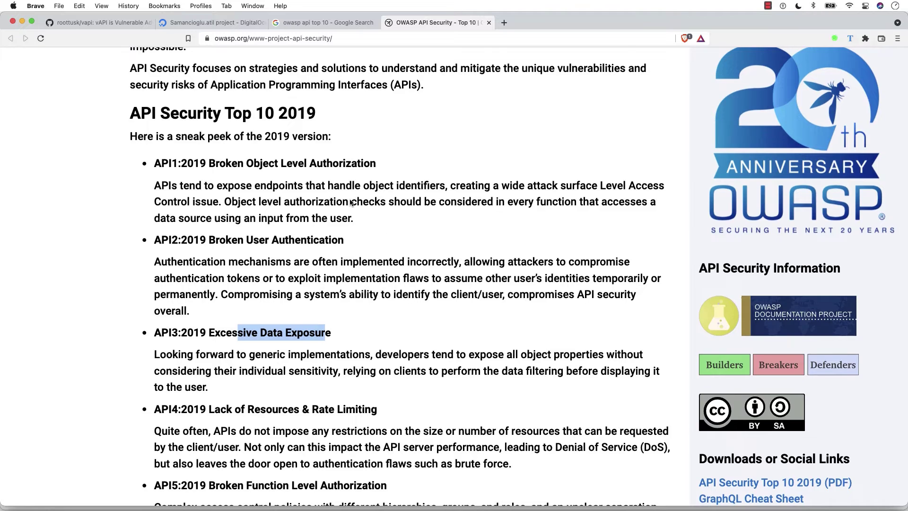
pyautogui.scroll(3, 352, 204)
pyautogui.click(325, 222)
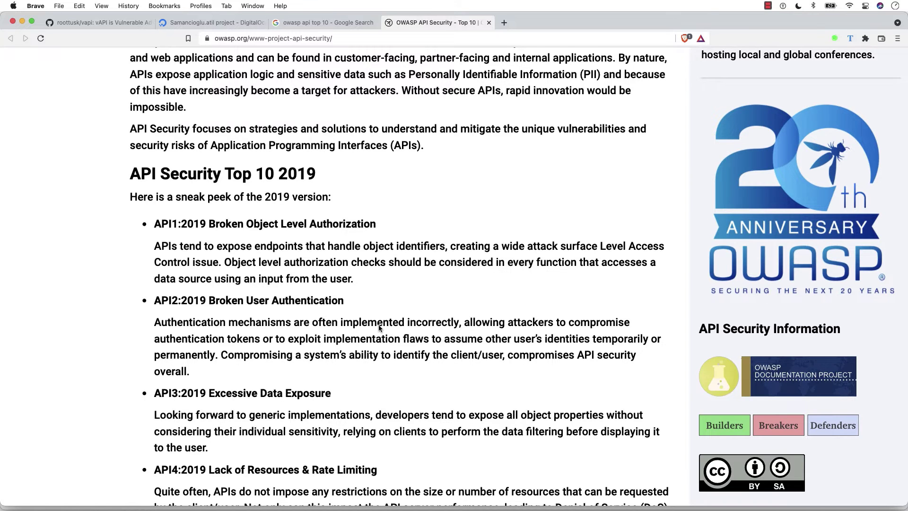
pyautogui.scroll(-5, 378, 327)
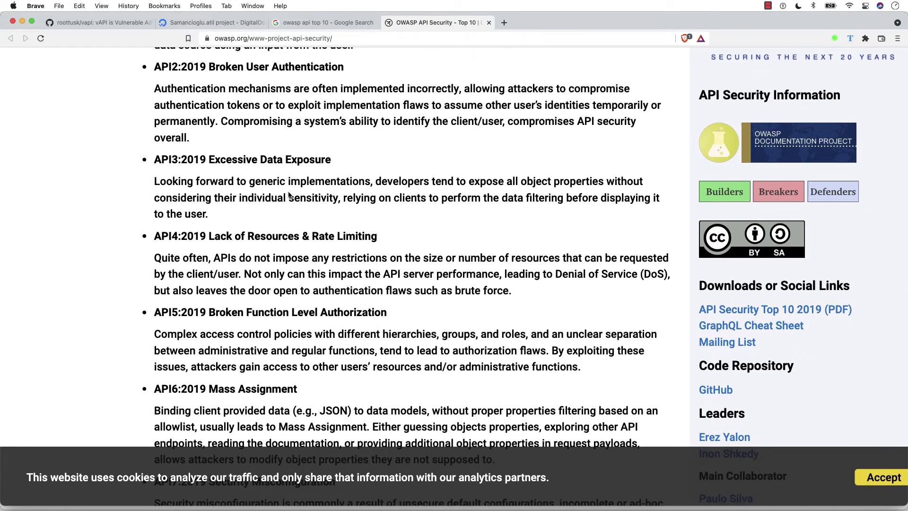
pyautogui.click(111, 23)
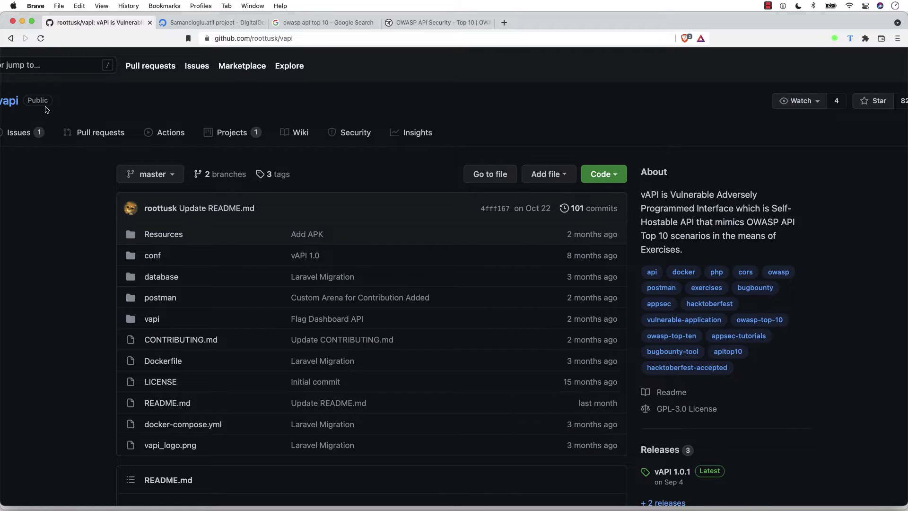
# - Browse the roottusk/vapi repository page and open the GitHub account menu
pyautogui.hscroll(-4, 46, 110)
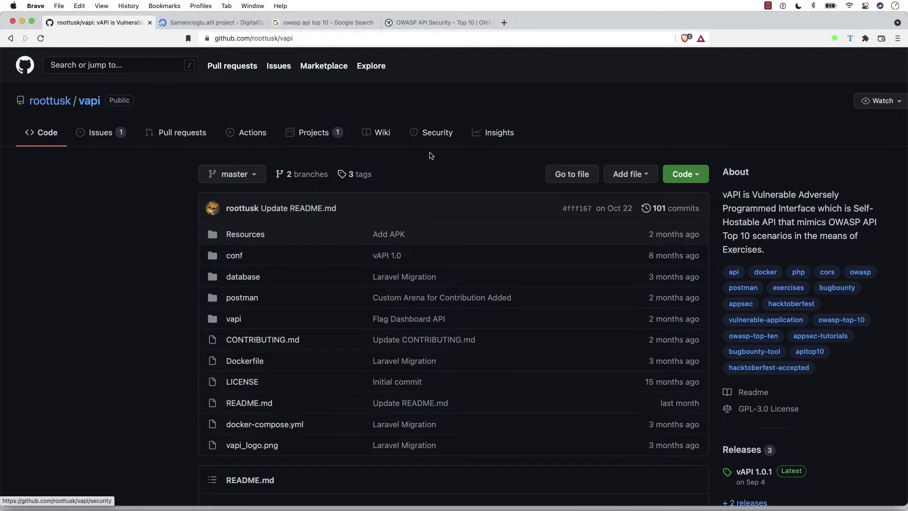
pyautogui.hscroll(2, 430, 154)
pyautogui.scroll(-3, 430, 155)
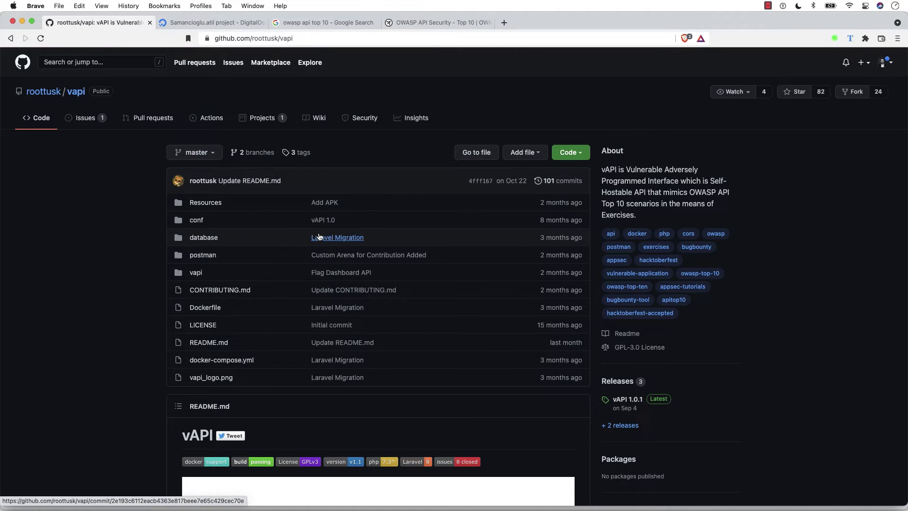
pyautogui.scroll(1, 318, 237)
pyautogui.scroll(2, 318, 236)
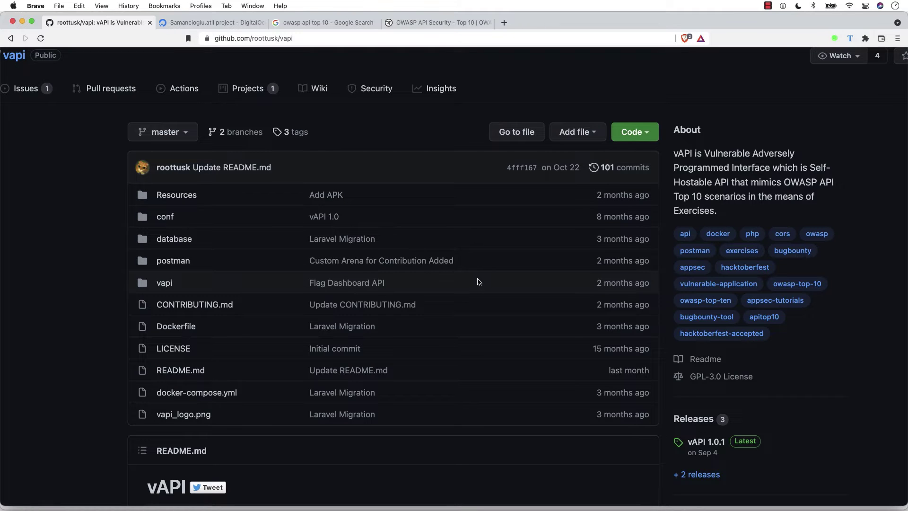
pyautogui.scroll(-2, 479, 282)
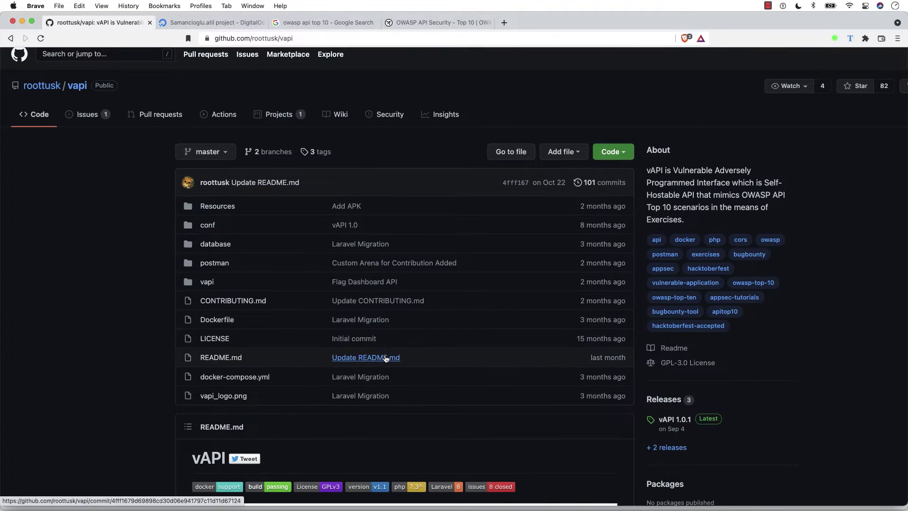
pyautogui.scroll(1, 480, 294)
pyautogui.hscroll(2, 480, 294)
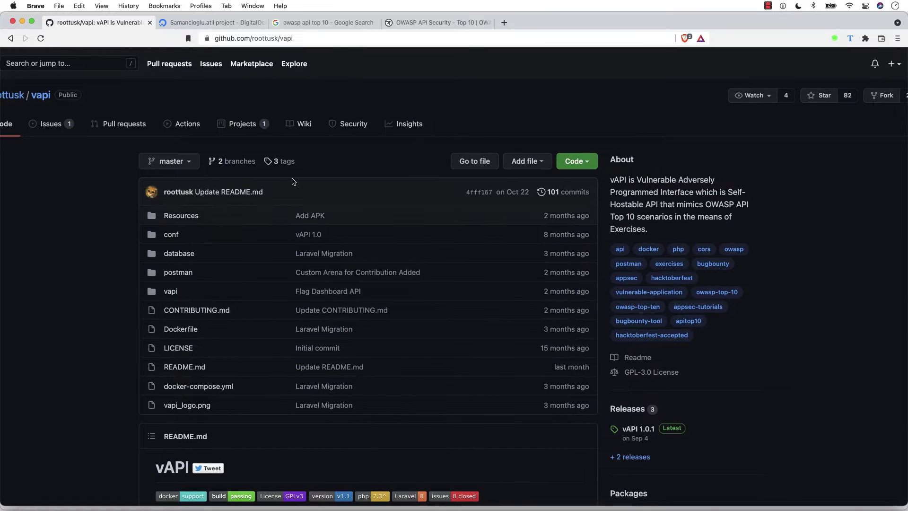
pyautogui.hscroll(-2, 201, 109)
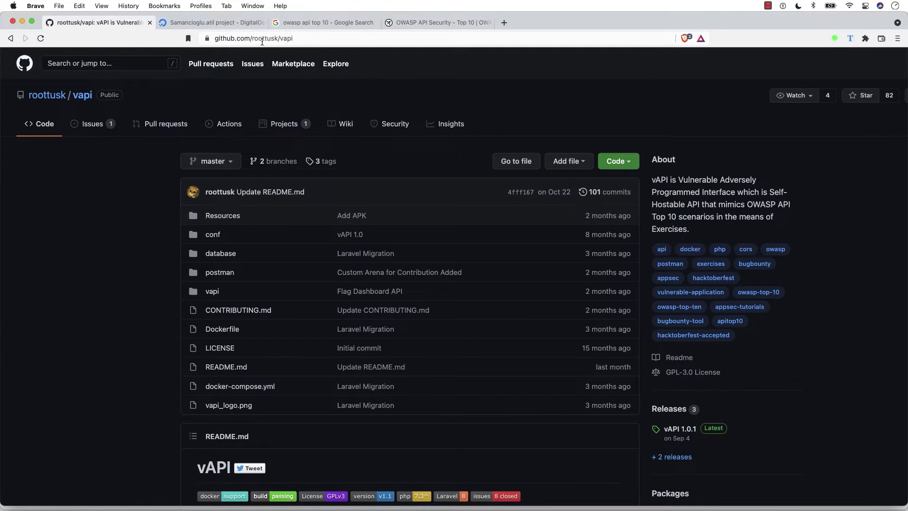
pyautogui.hscroll(4, 595, 121)
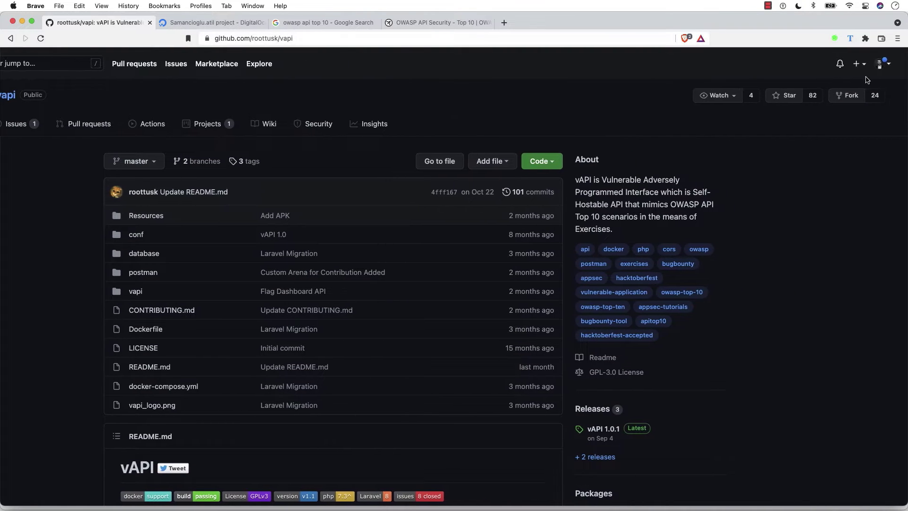
pyautogui.click(882, 68)
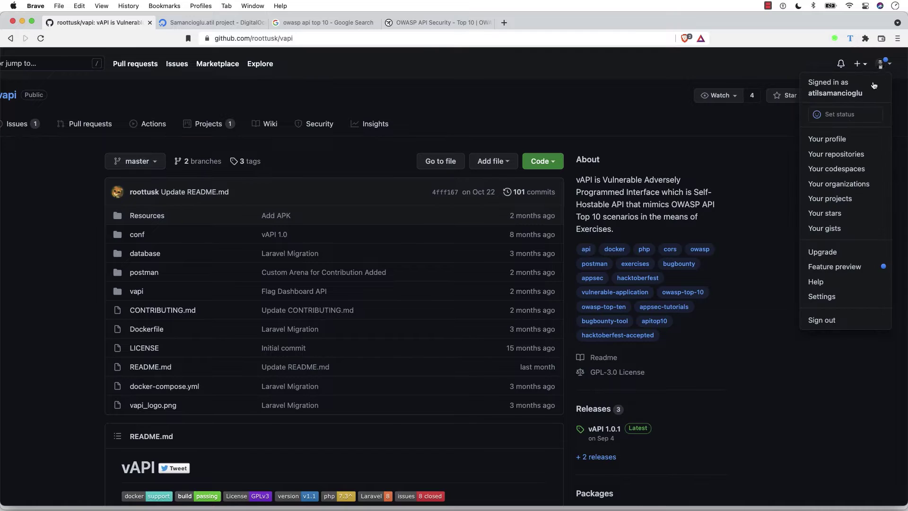
# - Open your forked vapi repository from Your repositories and zoom in on its file list
pyautogui.click(853, 154)
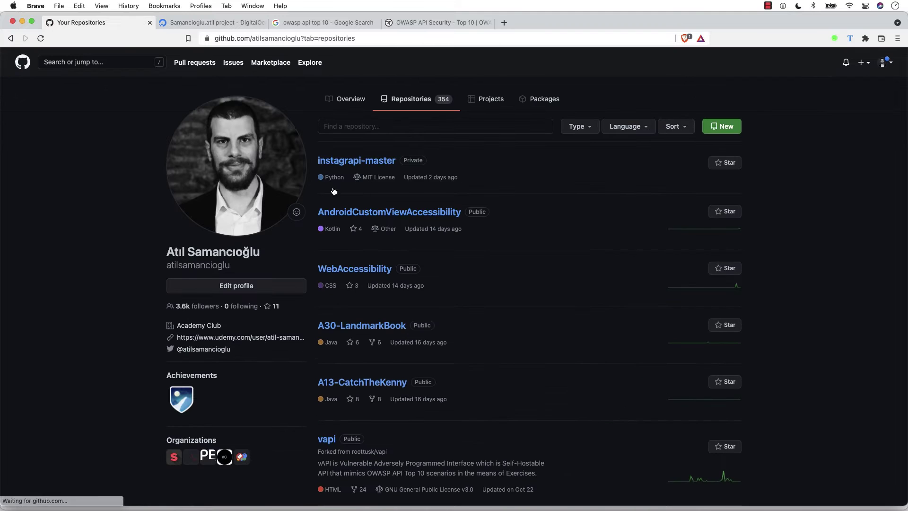
pyautogui.scroll(-2, 360, 223)
pyautogui.click(326, 347)
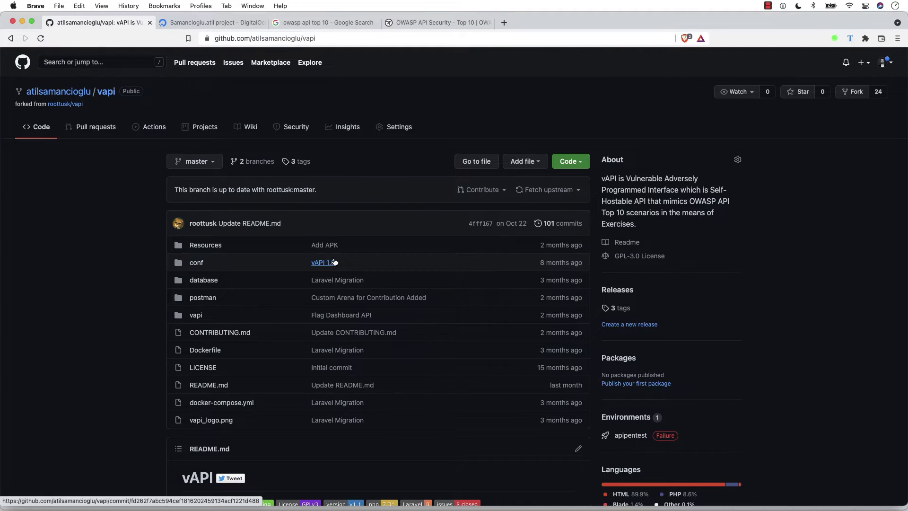
pyautogui.scroll(-2, 334, 262)
pyautogui.scroll(2, 326, 265)
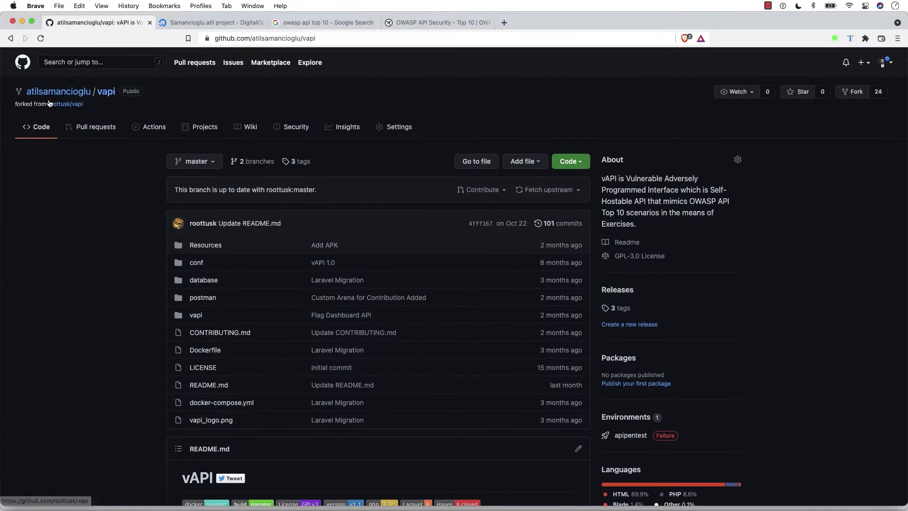
pyautogui.scroll(-2, 382, 332)
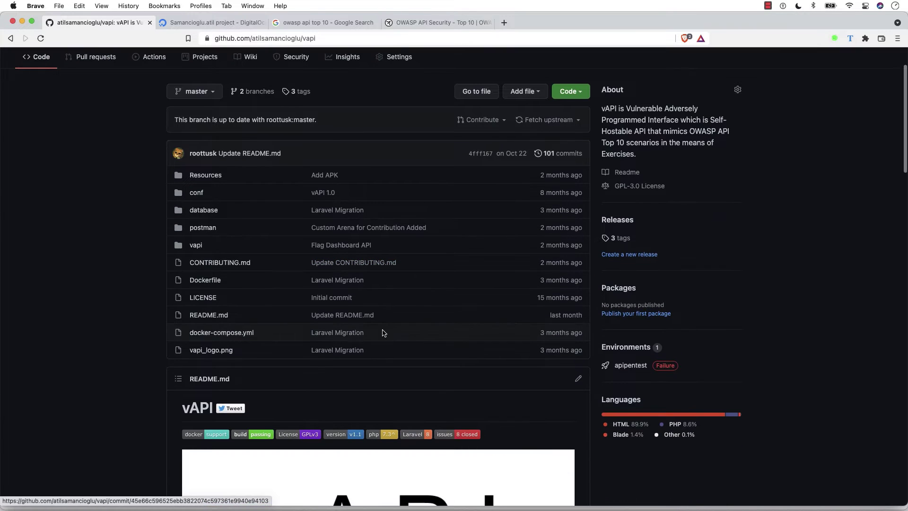
pyautogui.scroll(-2, 374, 341)
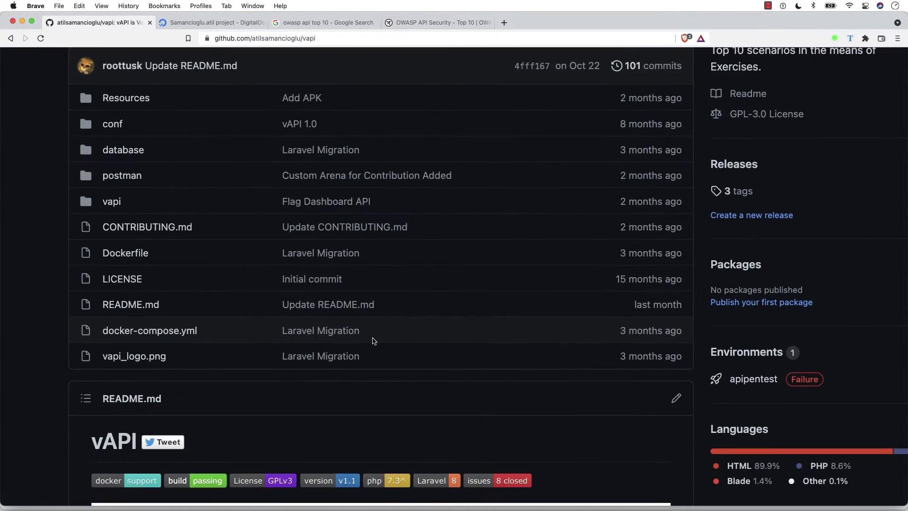
pyautogui.press('super+equal')
pyautogui.press('super+equal')
pyautogui.press('super+equal')
pyautogui.scroll(2, 440, 216)
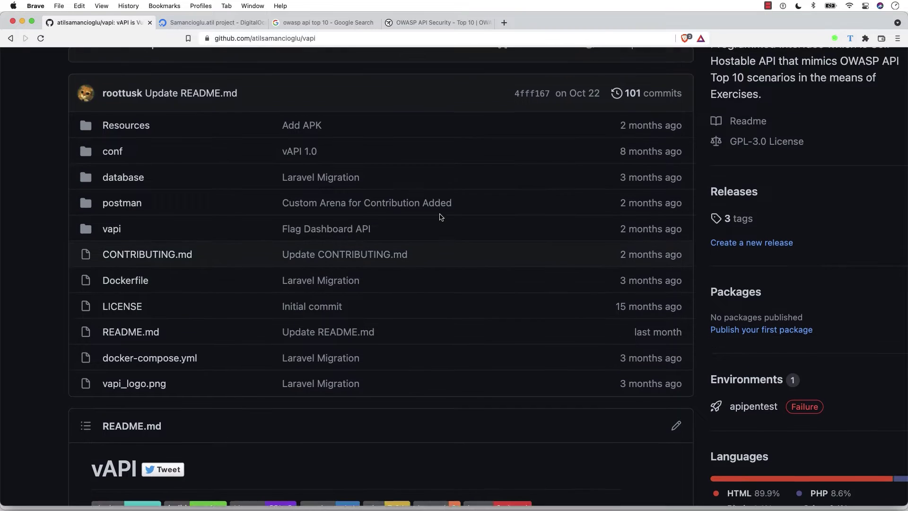
pyautogui.scroll(1, 439, 217)
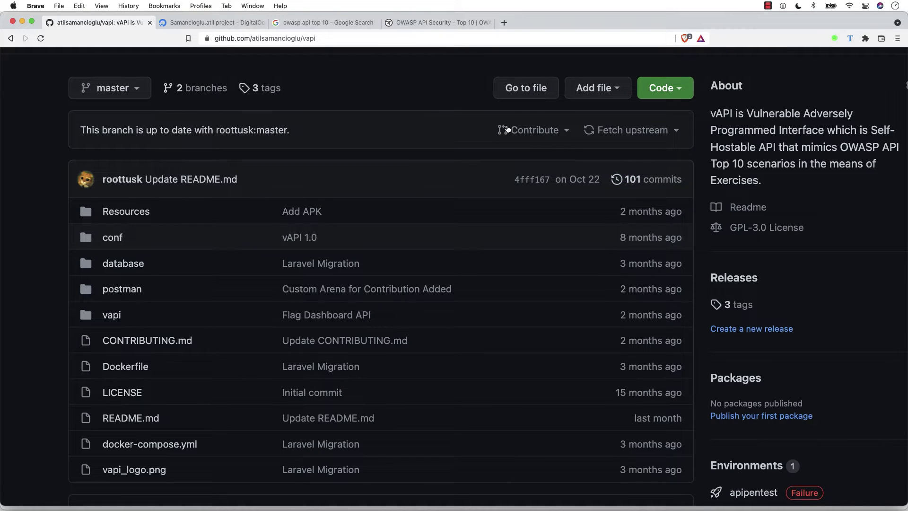
# - Download the vapi repository as vapi-master.zip to the Desktop using Code > Download ZIP
pyautogui.click(676, 88)
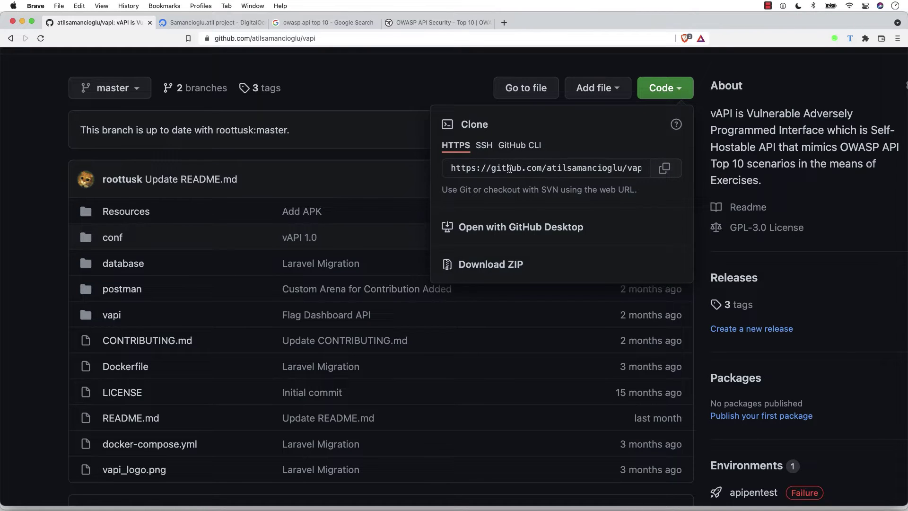
pyautogui.click(449, 168)
pyautogui.click(621, 175)
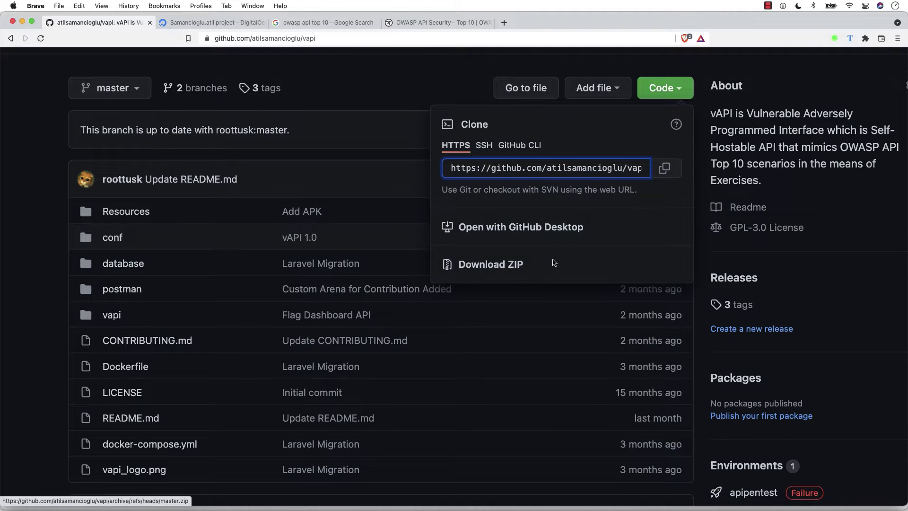
pyautogui.click(501, 268)
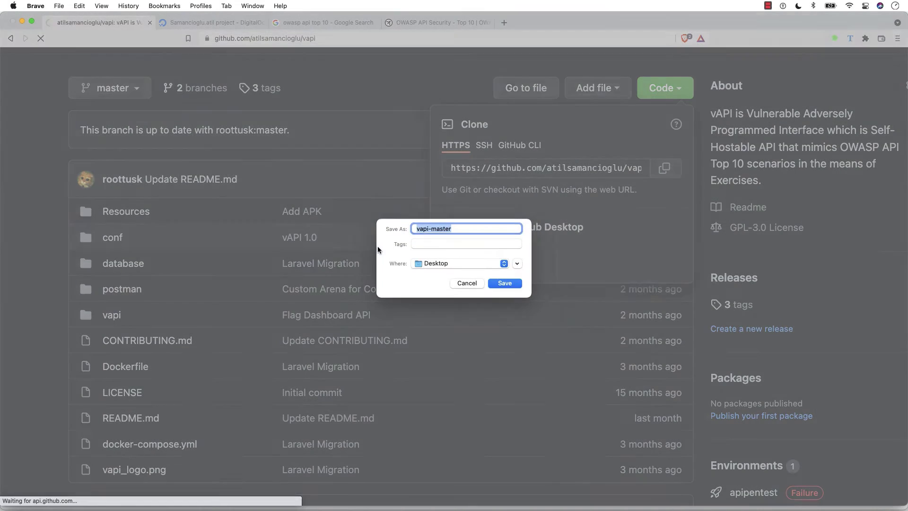
pyautogui.click(500, 284)
pyautogui.click(365, 120)
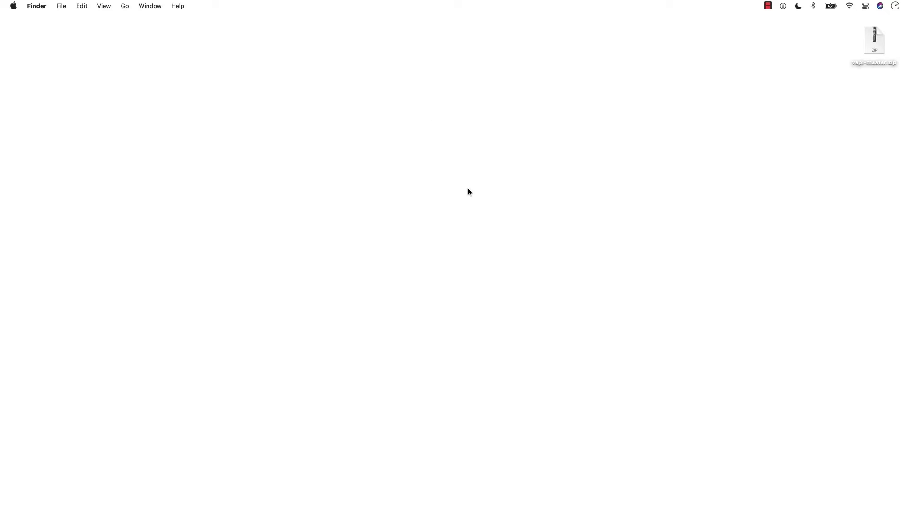
# - Expand vapi-master.zip into a vapi-master folder on the desktop
pyautogui.click(875, 38)
pyautogui.doubleClick(875, 39)
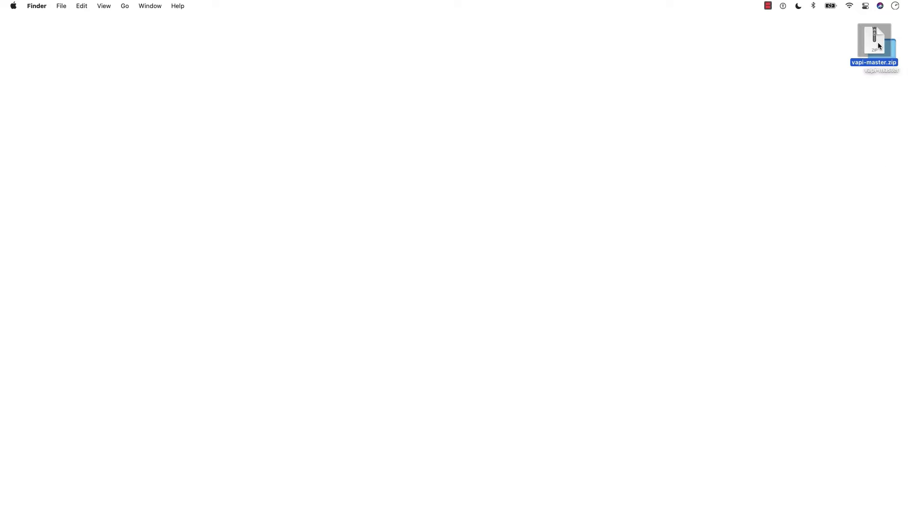
pyautogui.moveTo(877, 42); pyautogui.dragTo(748, 57)
pyautogui.moveTo(873, 47)
pyautogui.mouseDown()
pyautogui.moveTo(862, 43)
pyautogui.moveTo(887, 46)
pyautogui.mouseUp()
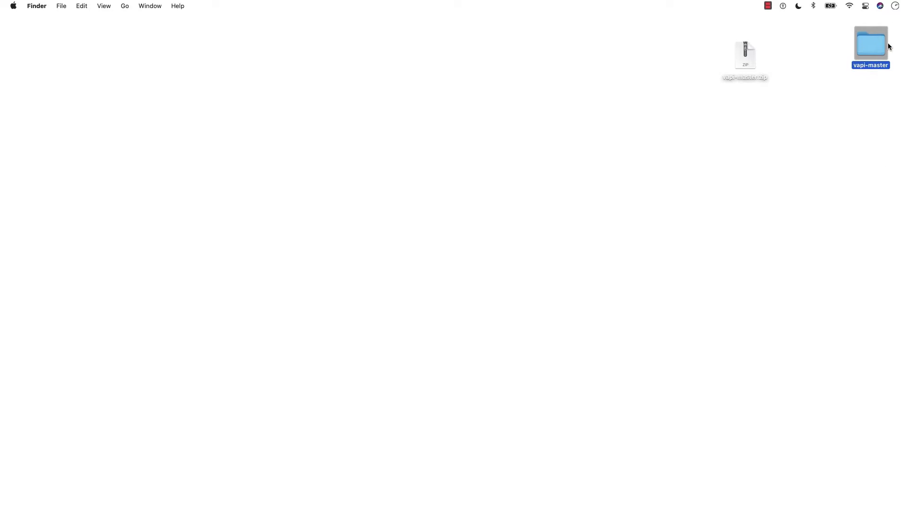
# - Move vapi-master.zip to the Trash
pyautogui.click(746, 69)
pyautogui.rightClick(738, 51)
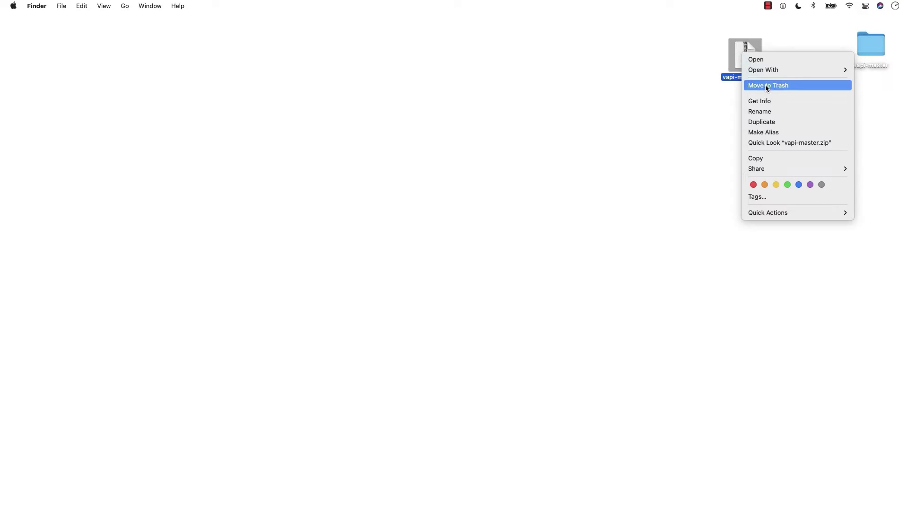
pyautogui.click(767, 84)
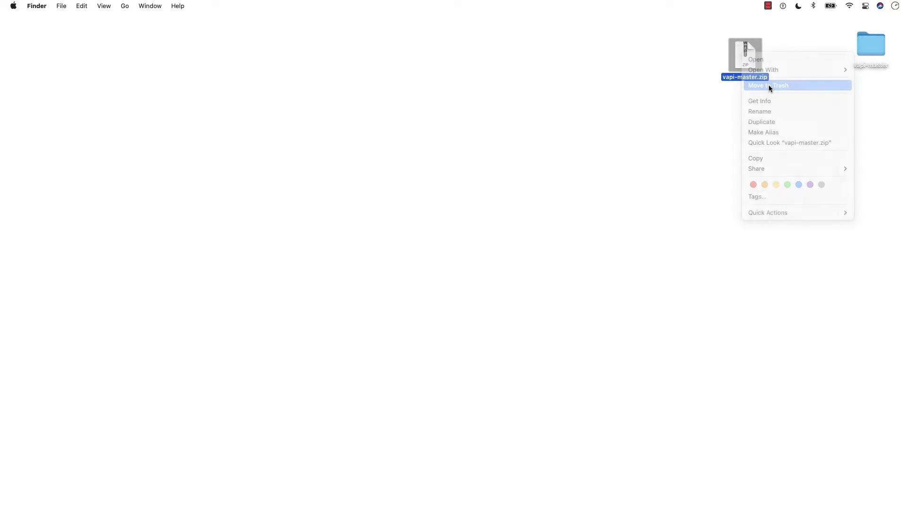
pyautogui.doubleClick(868, 48)
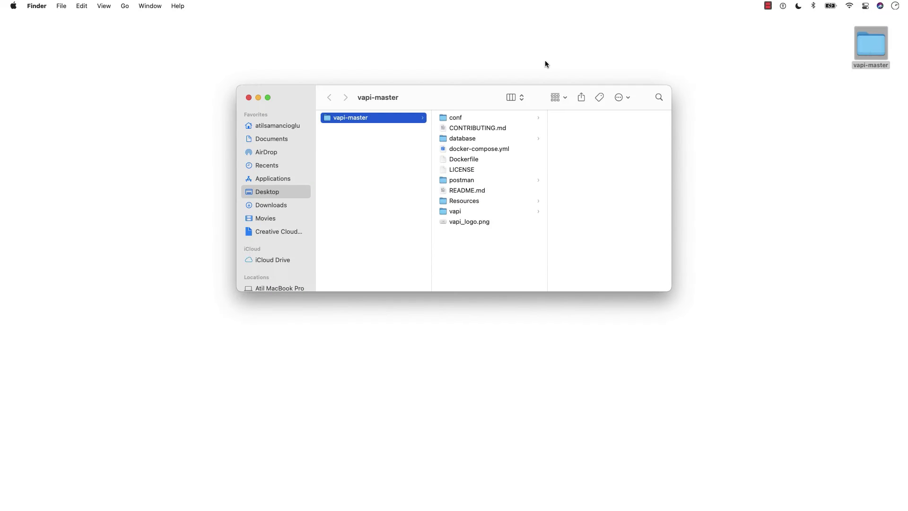
pyautogui.moveTo(430, 94); pyautogui.dragTo(375, 110)
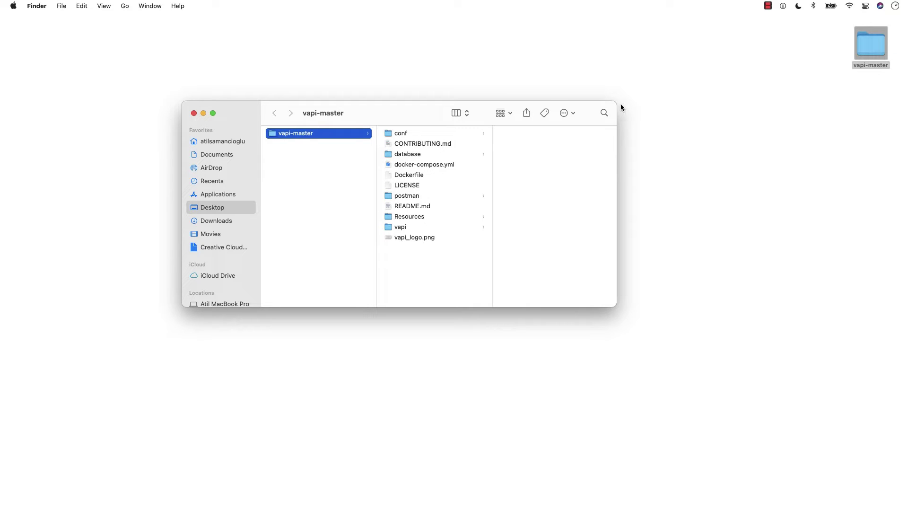
pyautogui.click(411, 217)
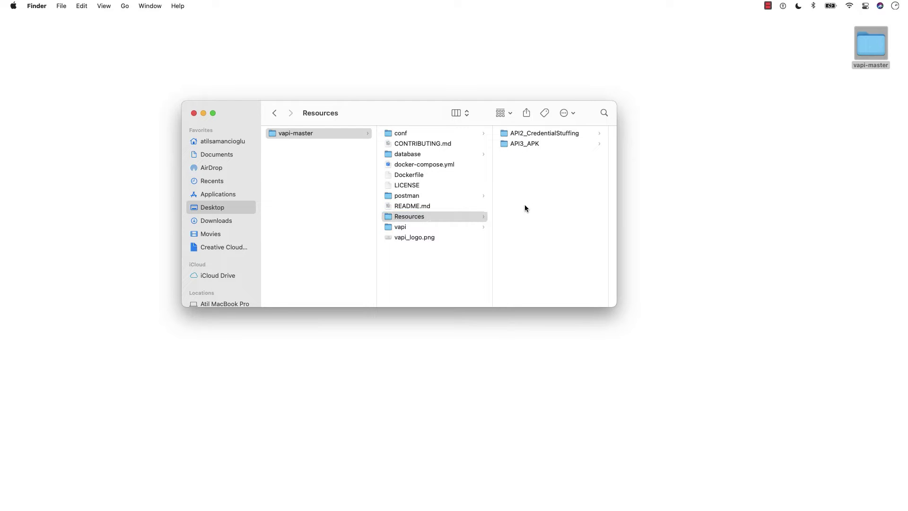
pyautogui.moveTo(524, 206); pyautogui.dragTo(526, 142)
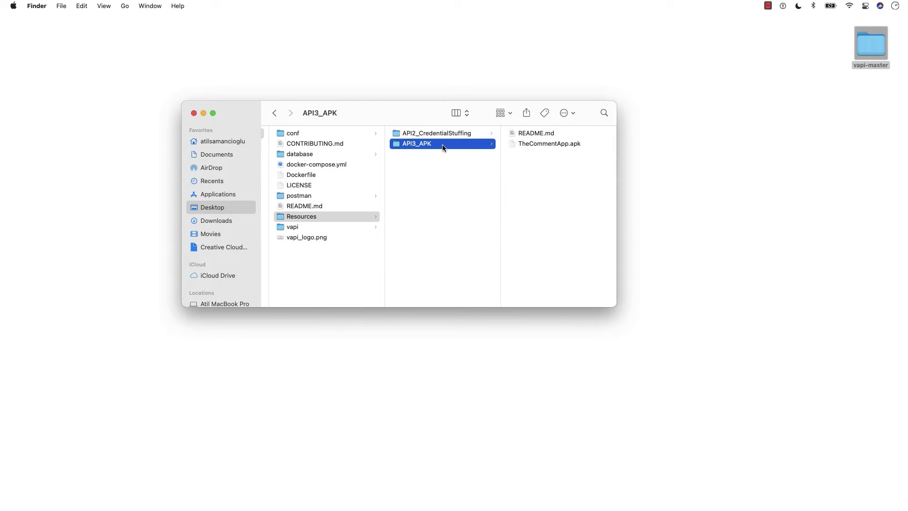
pyautogui.click(441, 169)
pyautogui.click(418, 143)
pyautogui.click(428, 134)
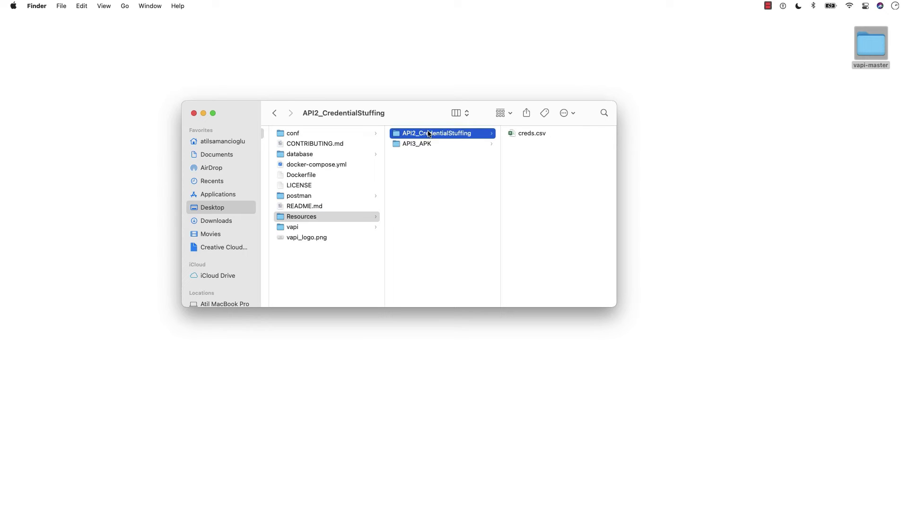
pyautogui.click(429, 169)
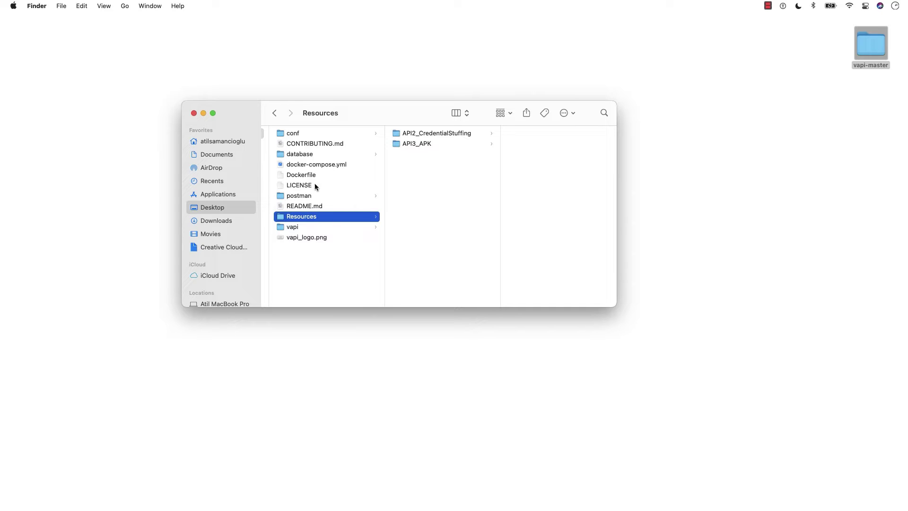
pyautogui.click(307, 196)
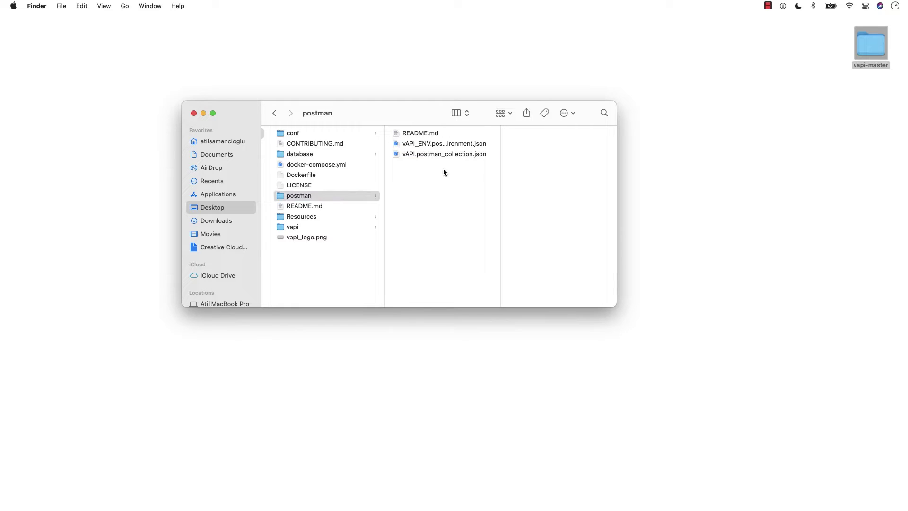
pyautogui.moveTo(444, 169); pyautogui.dragTo(441, 143)
pyautogui.click(442, 192)
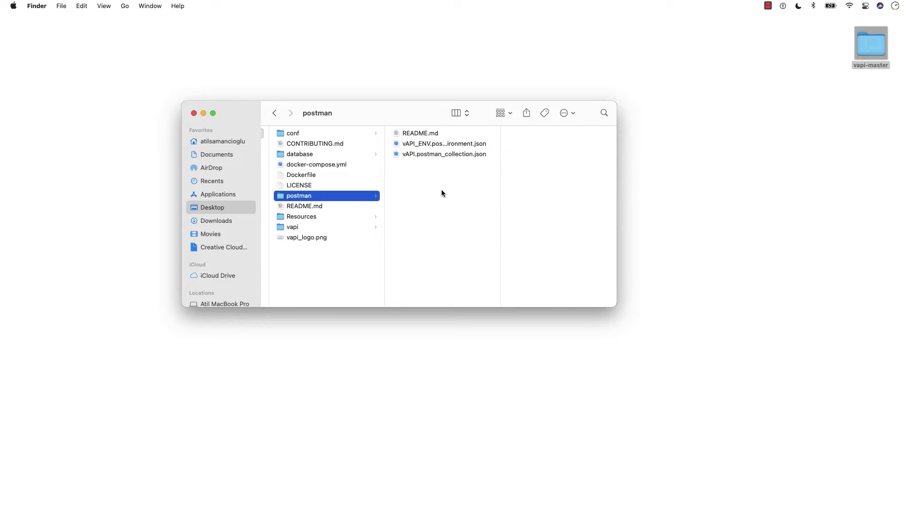
# - Close the Finder folder window, return to Brave and dismiss the downloads bar
pyautogui.click(194, 113)
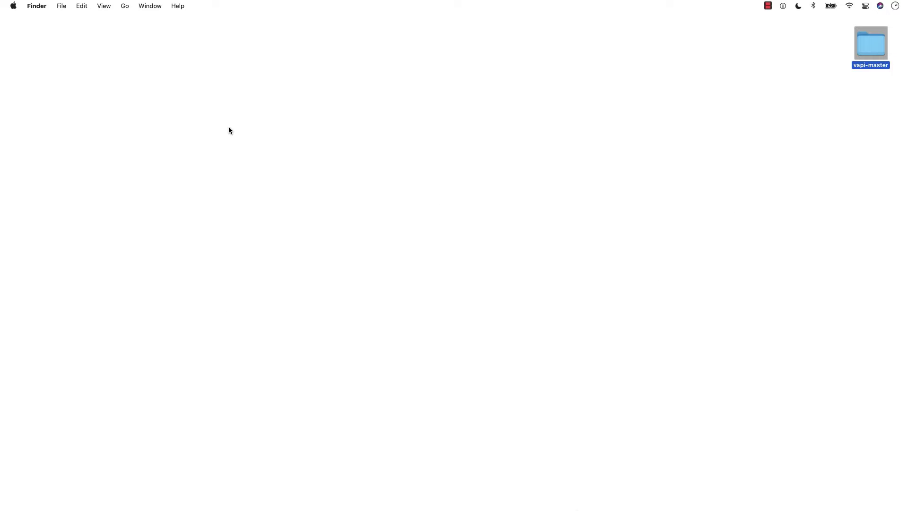
pyautogui.moveTo(583, 505)
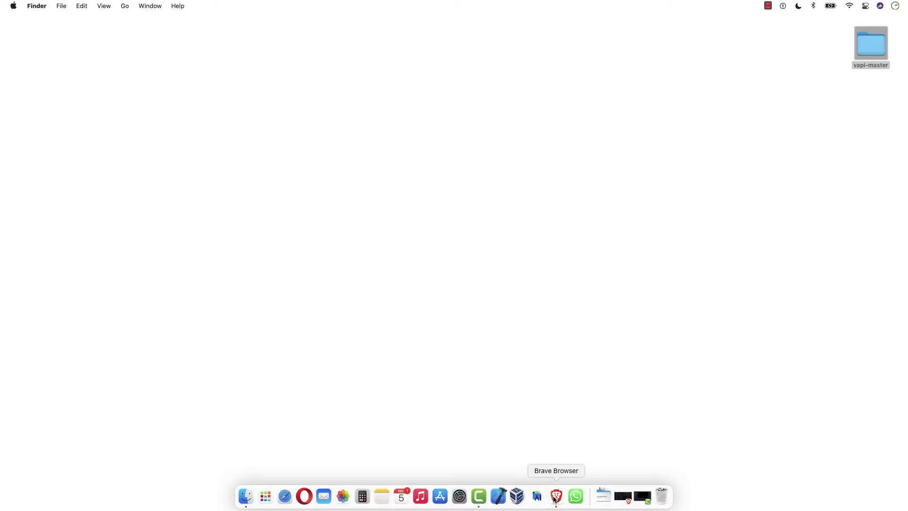
pyautogui.click(555, 496)
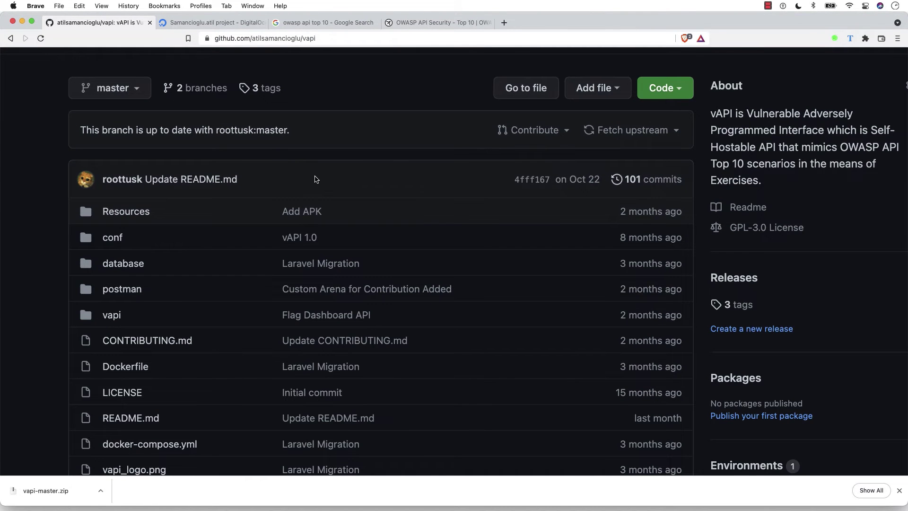
pyautogui.click(899, 490)
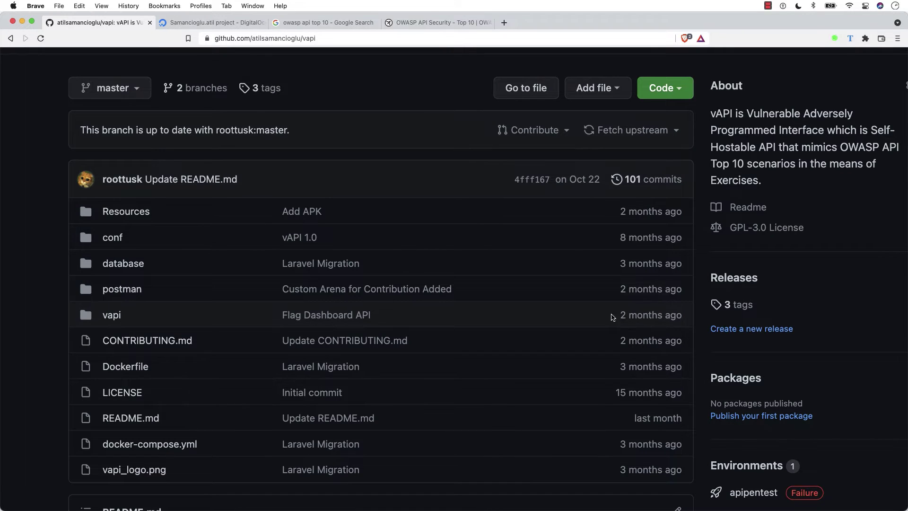
# - Close the Google search tab, zoom out the vAPI GitHub page and open a new tab
pyautogui.click(375, 23)
pyautogui.press('super+minus')
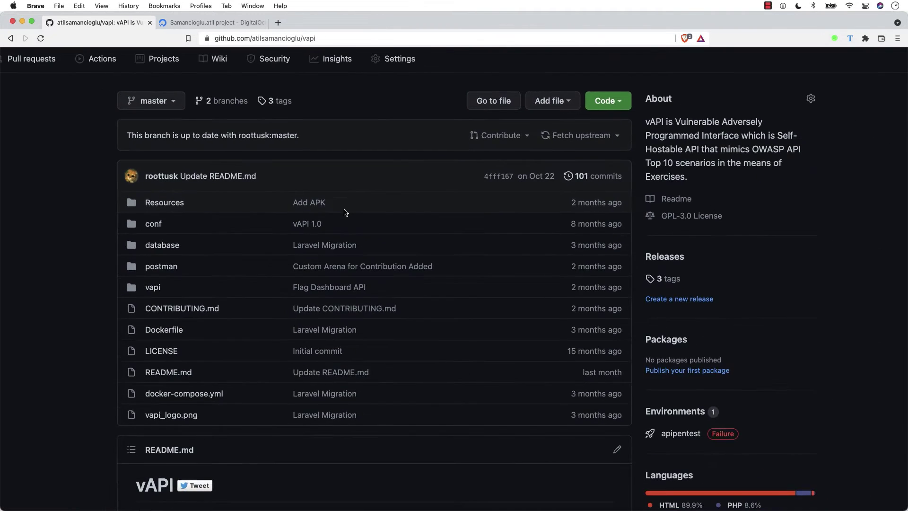
pyautogui.scroll(-10, 343, 259)
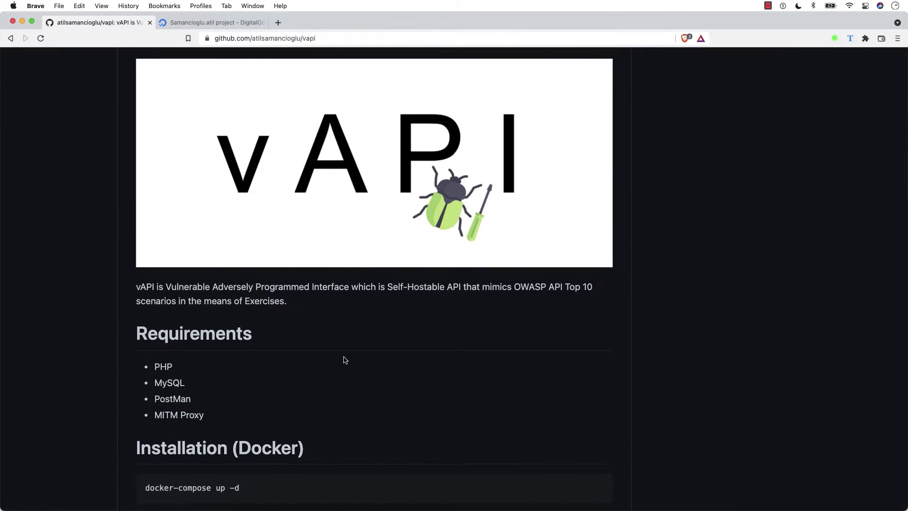
pyautogui.scroll(-2, 345, 359)
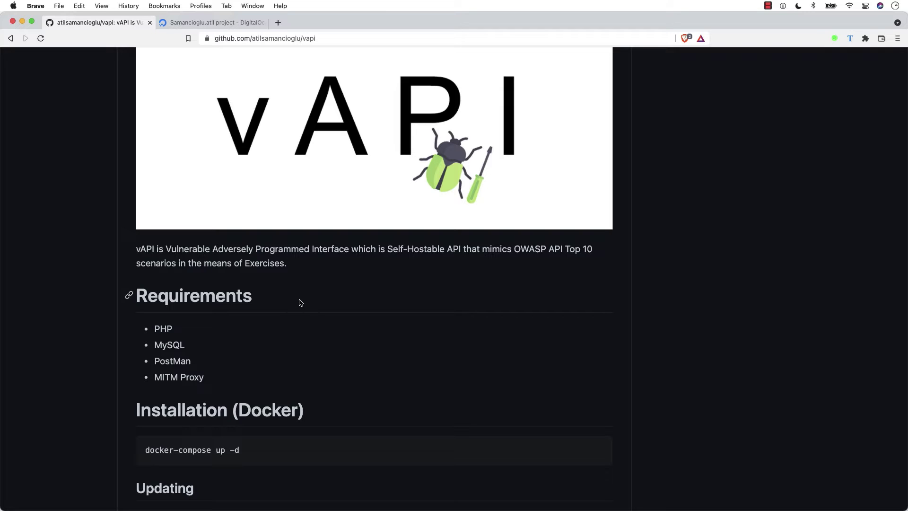
pyautogui.click(279, 23)
# - Load digitalocean.com from the new tab's address bar
pyautogui.write('digitalocean.com')
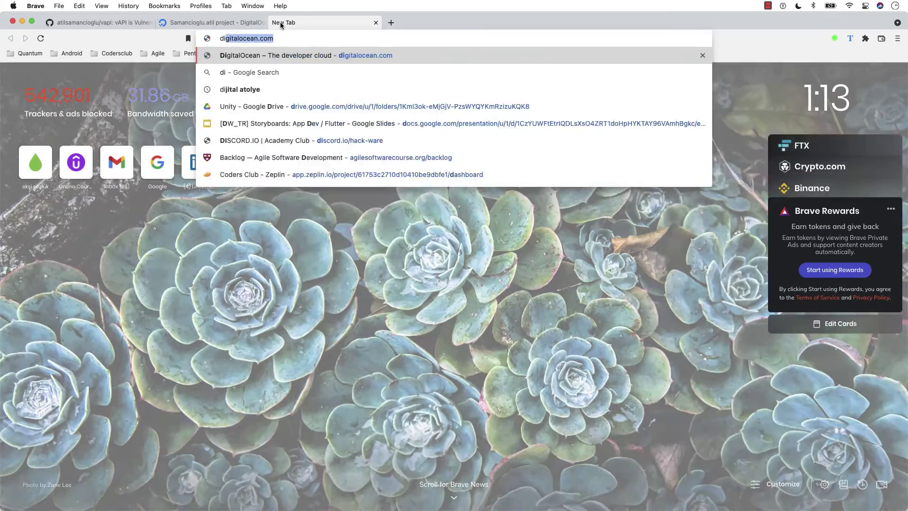
pyautogui.press('Return')
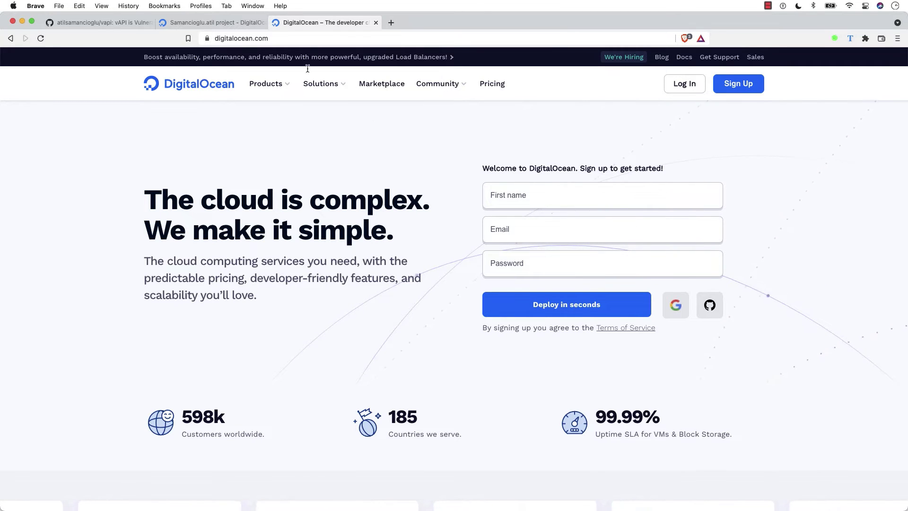
# - Glance at the vAPI GitHub tab, then use DigitalOcean's Sign Up to reach the control panel
pyautogui.click(117, 26)
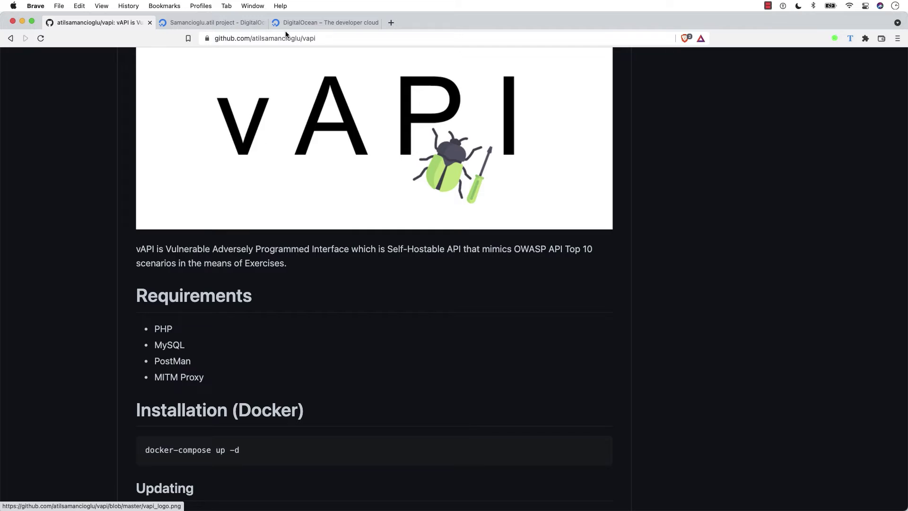
pyautogui.click(312, 24)
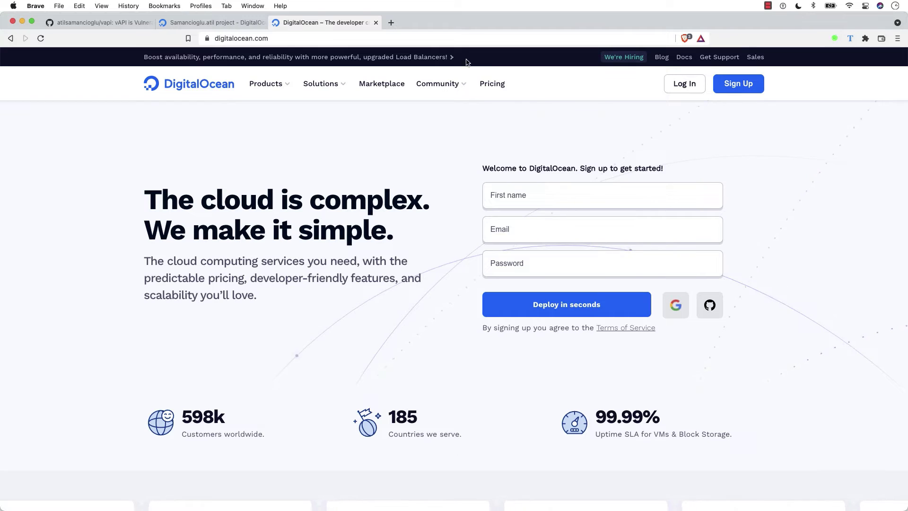
pyautogui.click(738, 91)
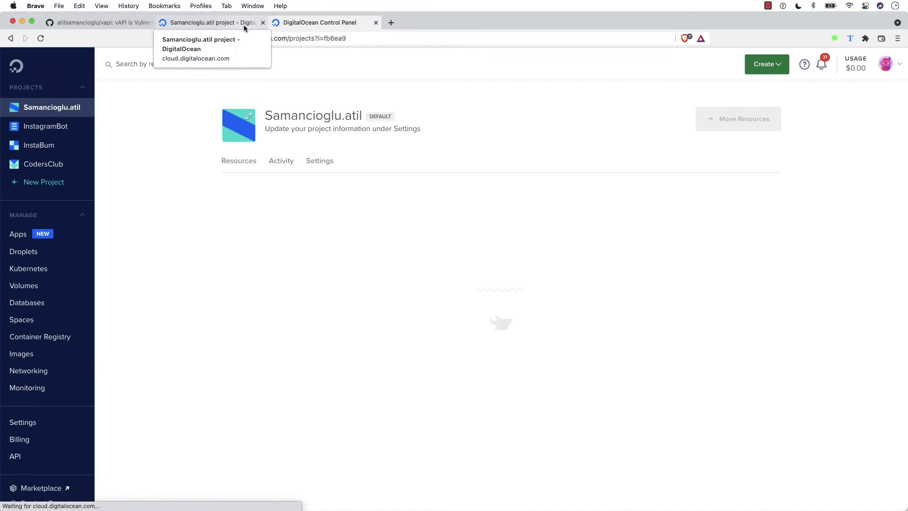
# - Close the duplicate DigitalOcean project tab, then highlight and release the default project's name
pyautogui.click(263, 23)
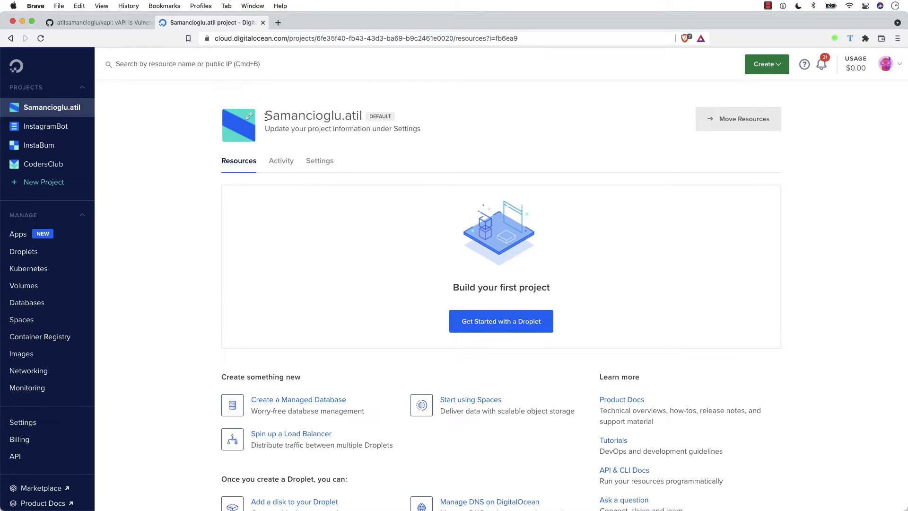
pyautogui.moveTo(265, 116); pyautogui.dragTo(363, 116)
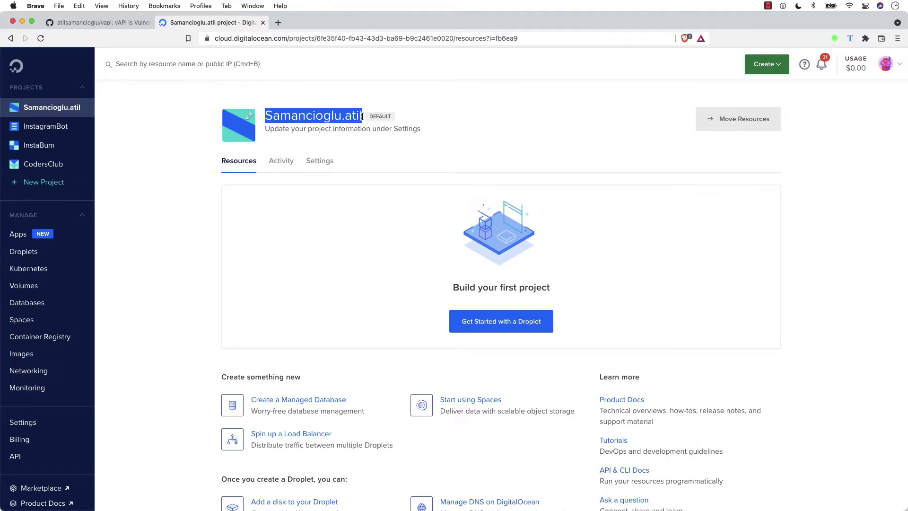
pyautogui.click(362, 116)
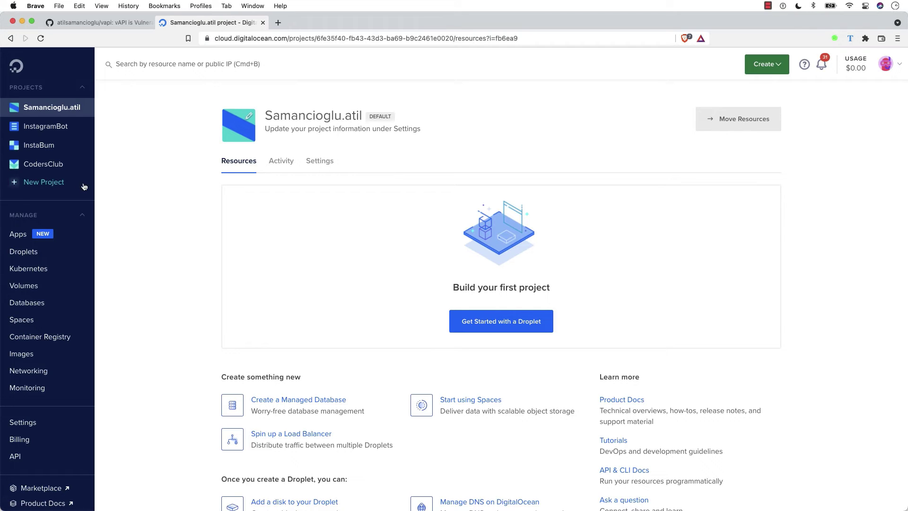
# - Start a new DigitalOcean project and name it vapiTest
pyautogui.click(63, 183)
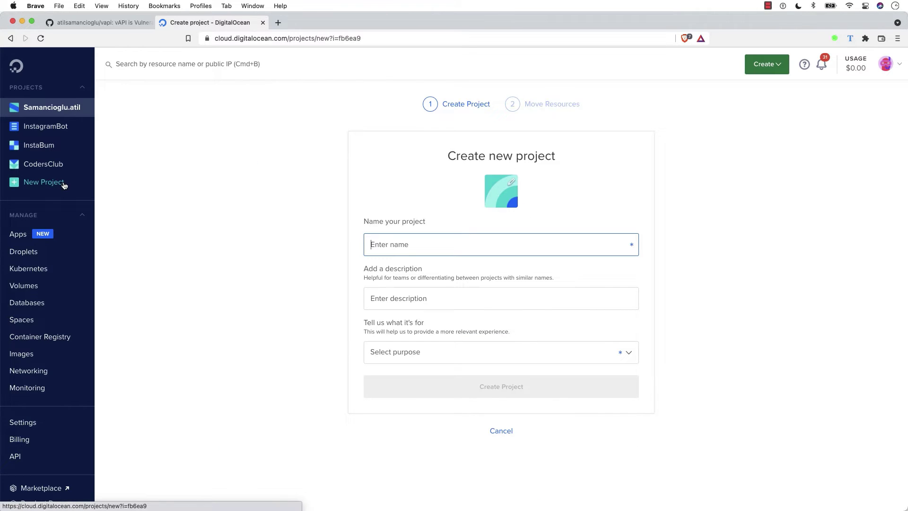
pyautogui.scroll(3, 532, 203)
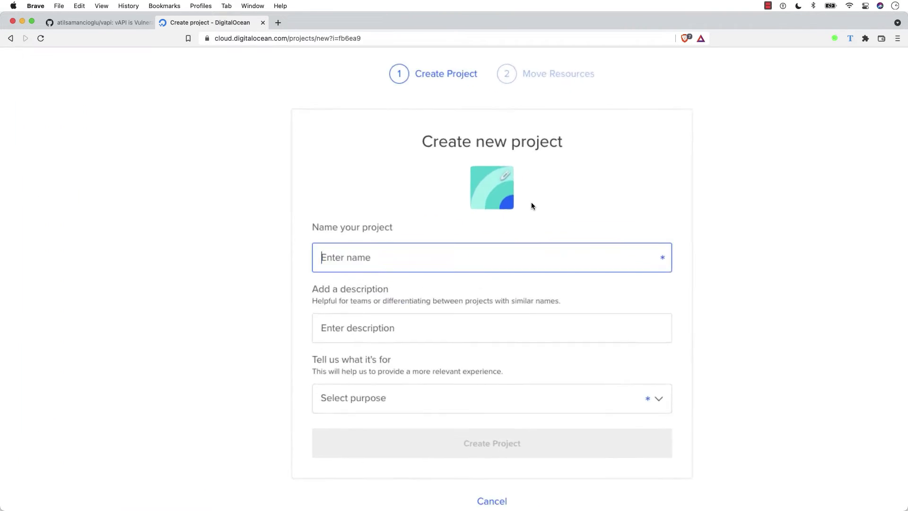
pyautogui.scroll(2, 531, 205)
pyautogui.scroll(2, 404, 183)
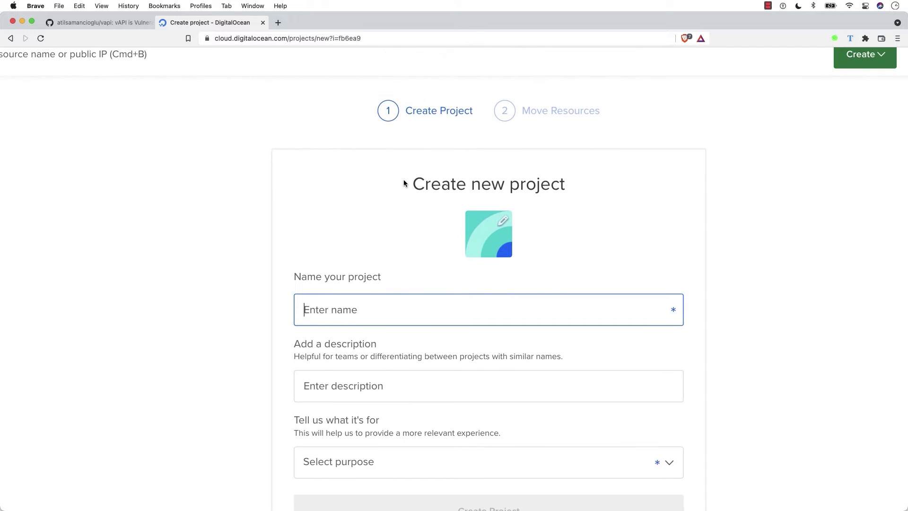
pyautogui.scroll(-3, 404, 183)
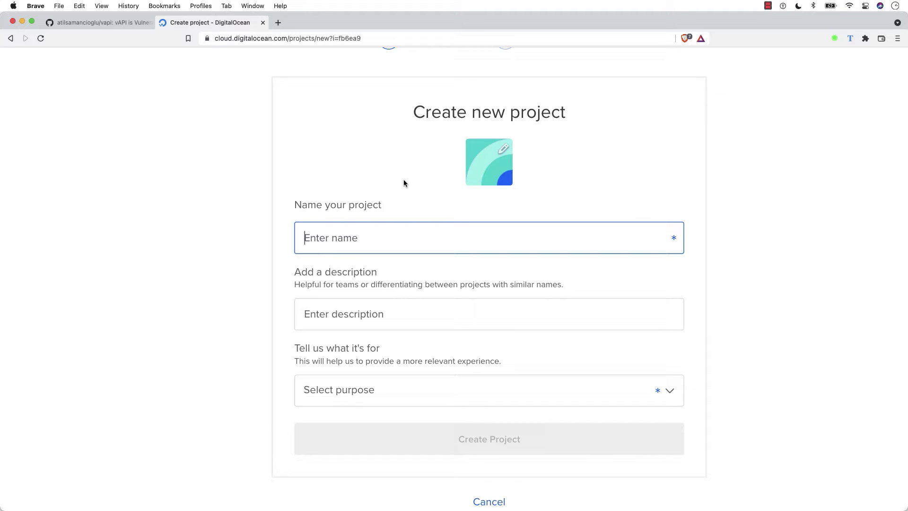
pyautogui.write('v')
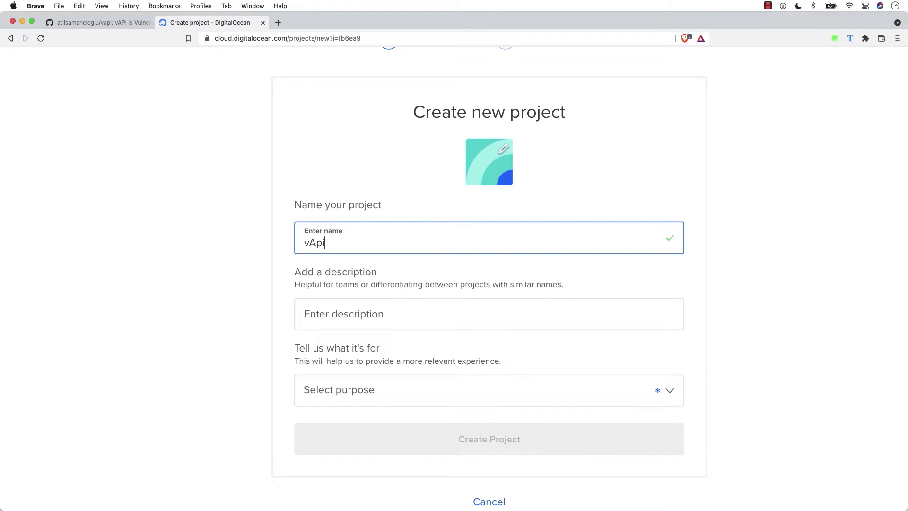
pyautogui.write('Api')
pyautogui.press('BackSpace')
pyautogui.press('BackSpace')
pyautogui.press('BackSpace')
pyautogui.write('apiTest')
# - Set the project purpose to 'Just trying out DigitalOcean' and create the project
pyautogui.scroll(-3, 354, 309)
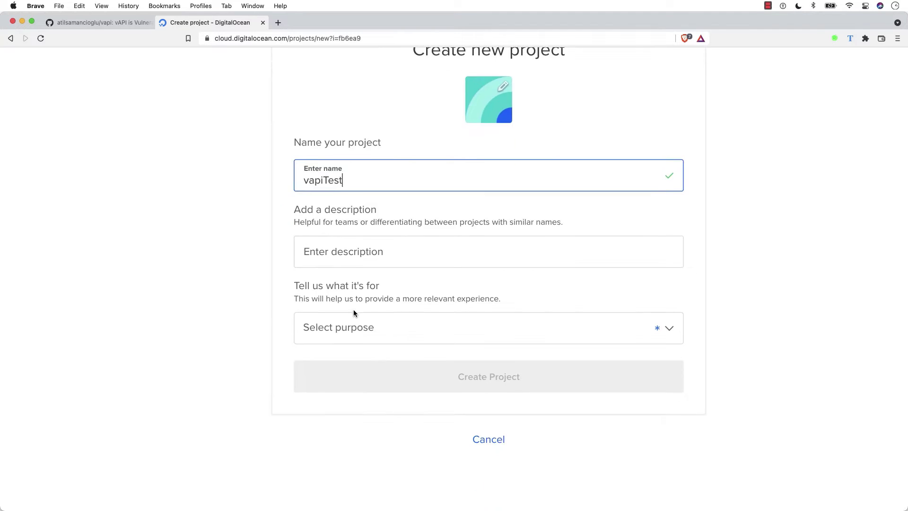
pyautogui.click(352, 325)
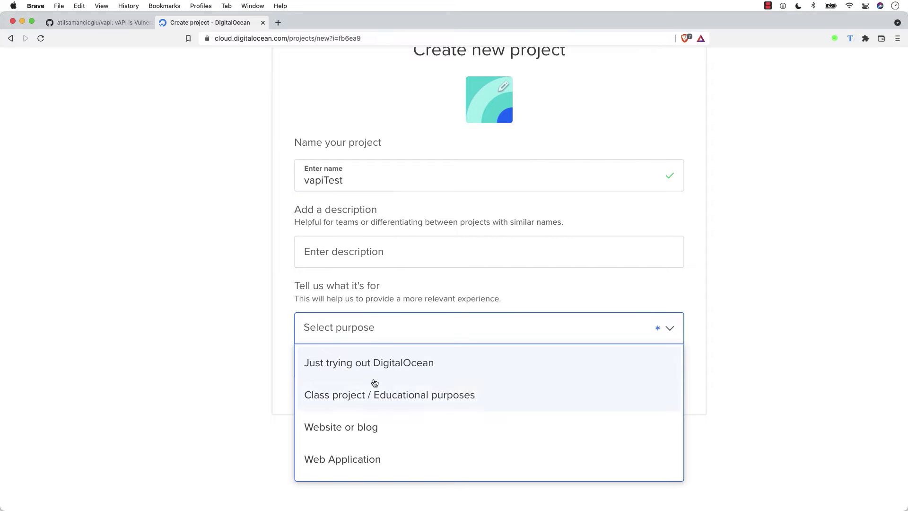
pyautogui.click(359, 365)
pyautogui.scroll(-2, 403, 336)
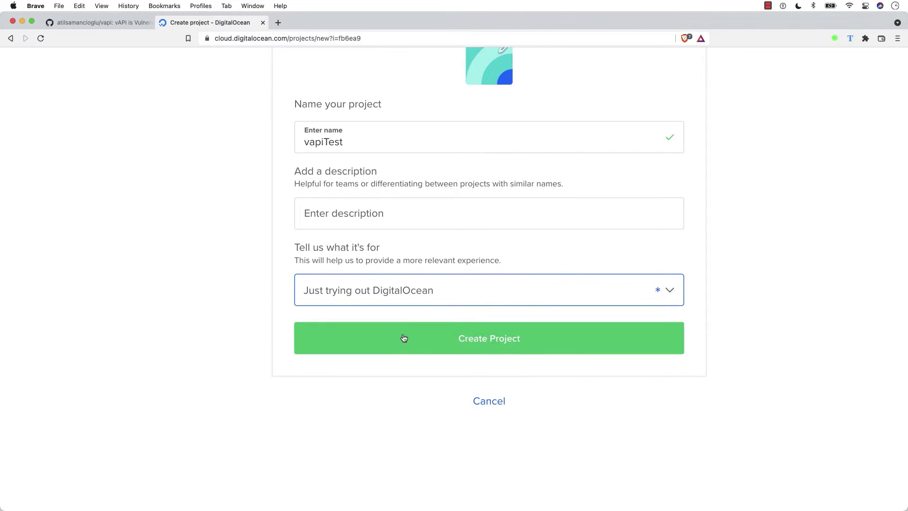
pyautogui.click(443, 338)
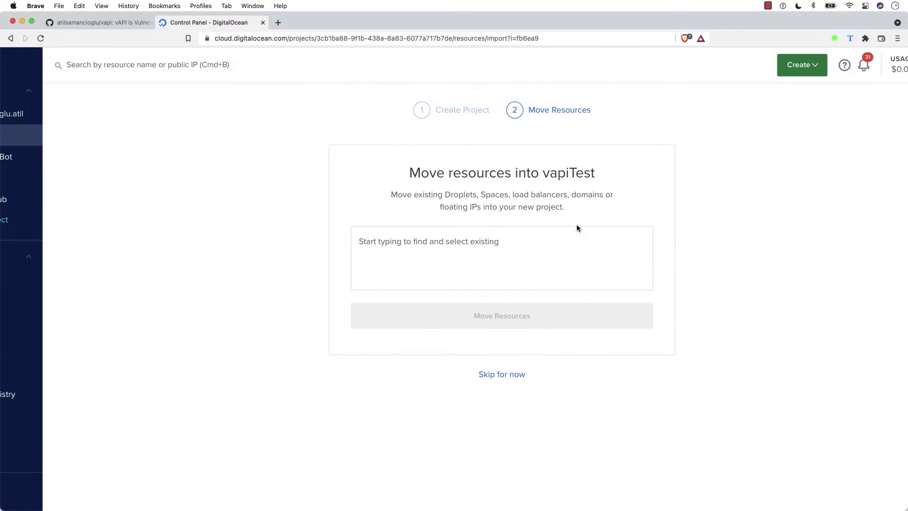
# - Skip moving existing resources and start creating a droplet in the vapiTest project
pyautogui.click(508, 374)
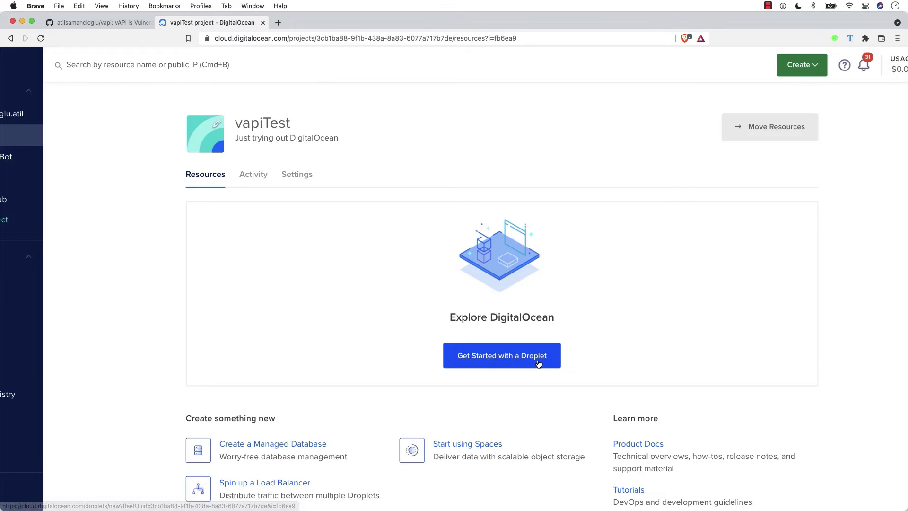
pyautogui.scroll(3, 539, 363)
pyautogui.scroll(-3, 521, 363)
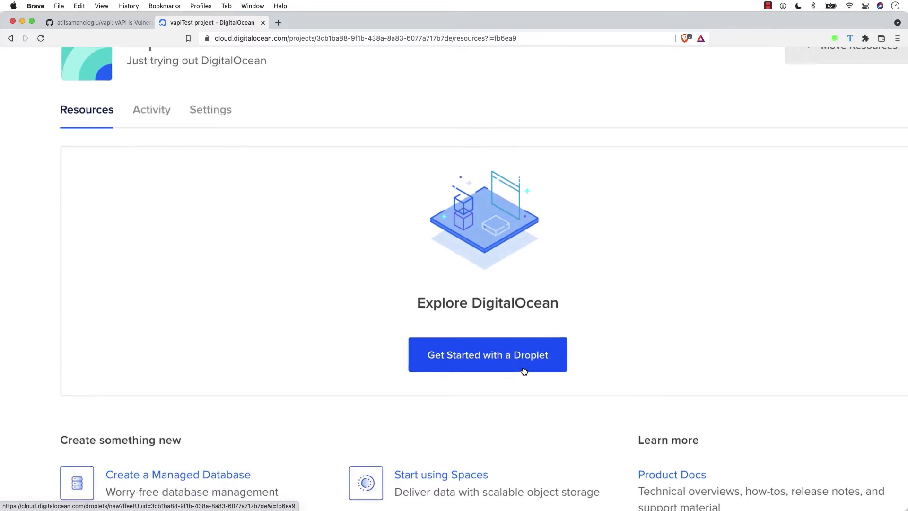
pyautogui.click(504, 354)
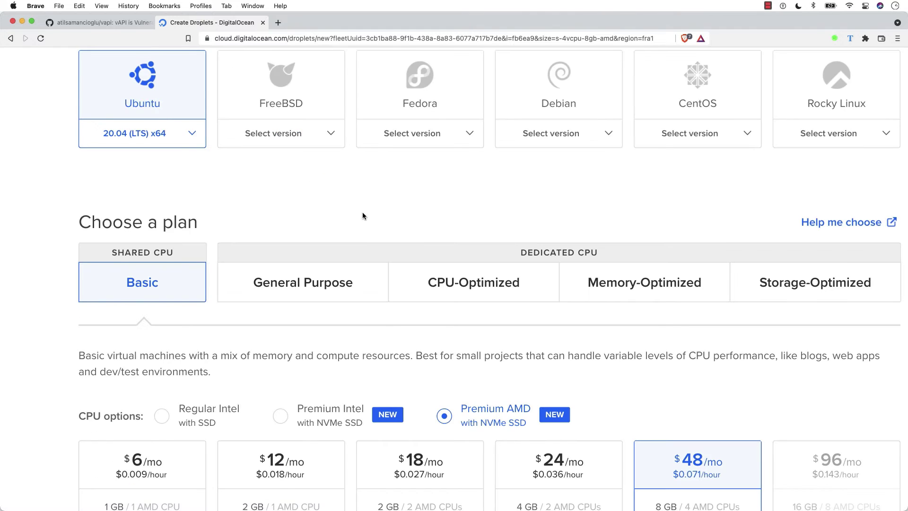
pyautogui.scroll(-3, 362, 211)
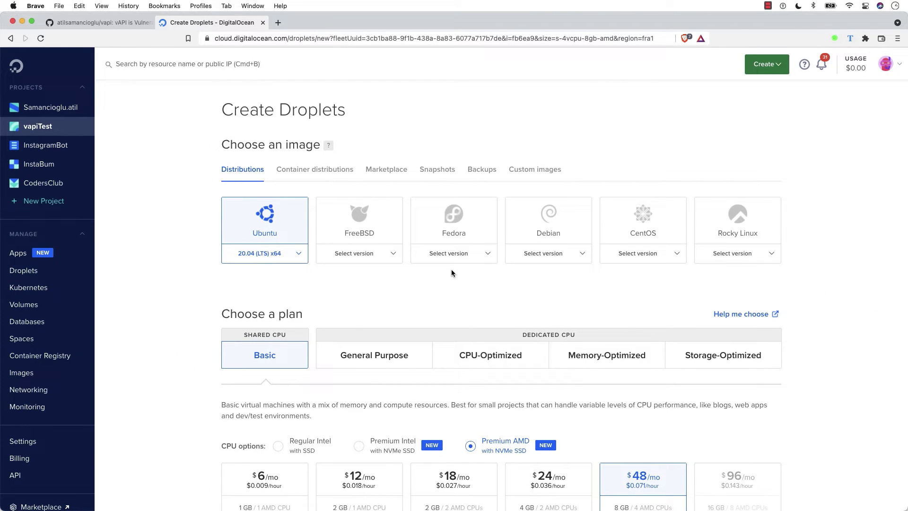
pyautogui.scroll(2, 451, 273)
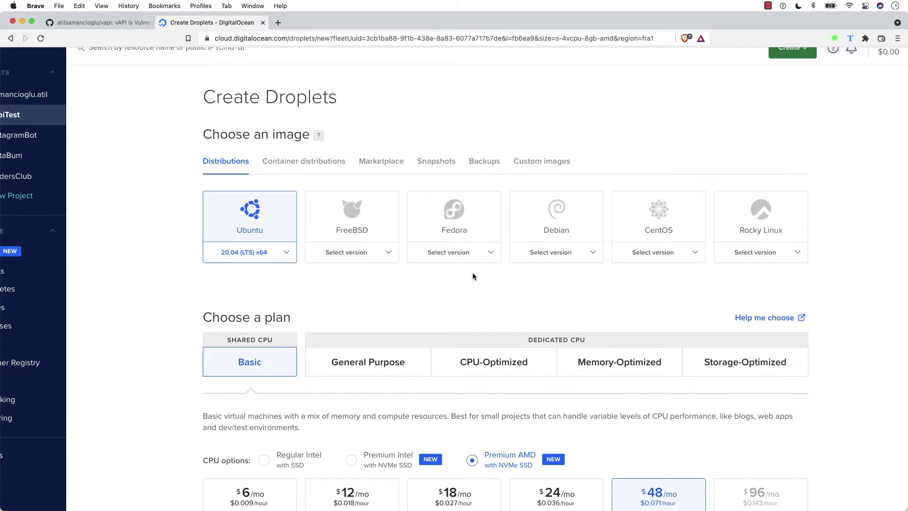
pyautogui.hscroll(2, 473, 274)
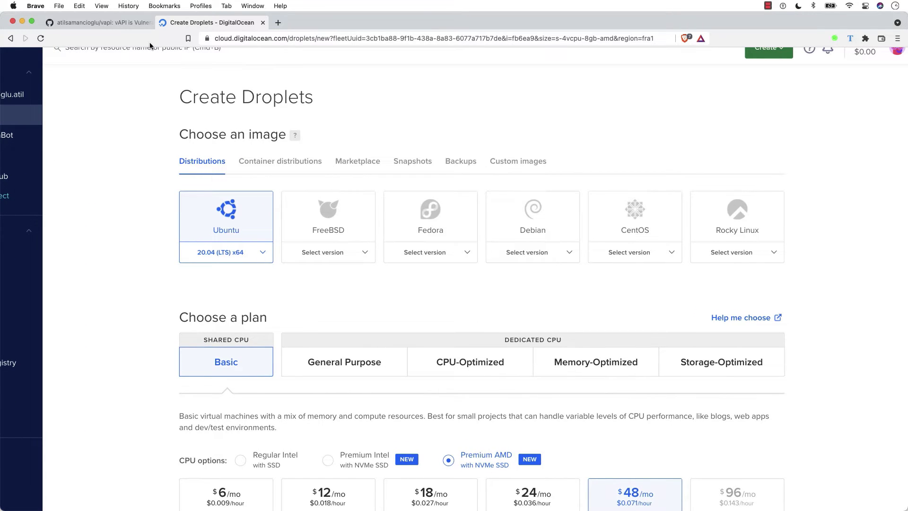
pyautogui.click(126, 25)
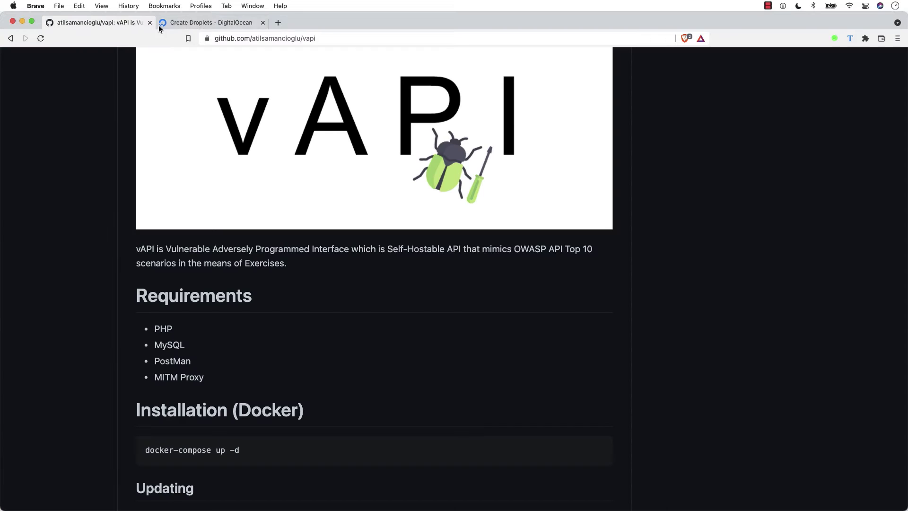
pyautogui.click(206, 25)
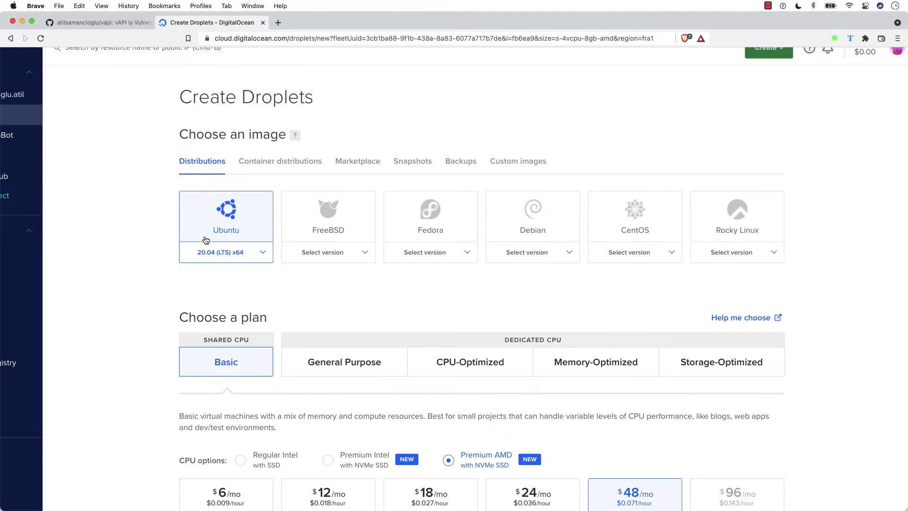
# - Keep Ubuntu 20.04 (LTS) x64 as the droplet image
pyautogui.press('super+equal')
pyautogui.press('super+equal')
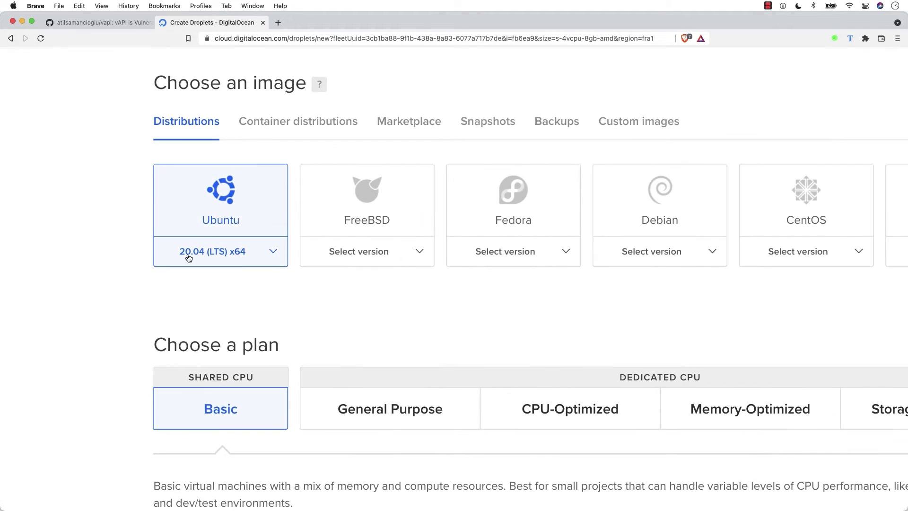
pyautogui.click(274, 258)
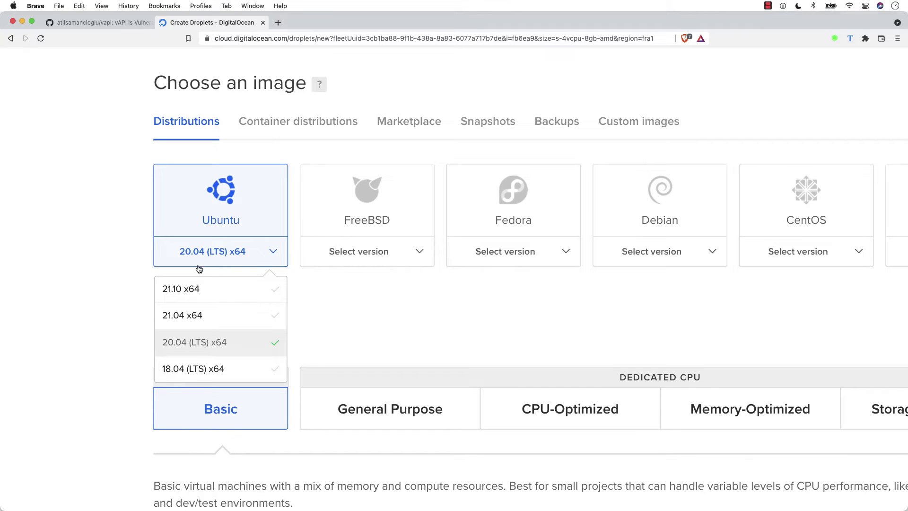
pyautogui.click(135, 308)
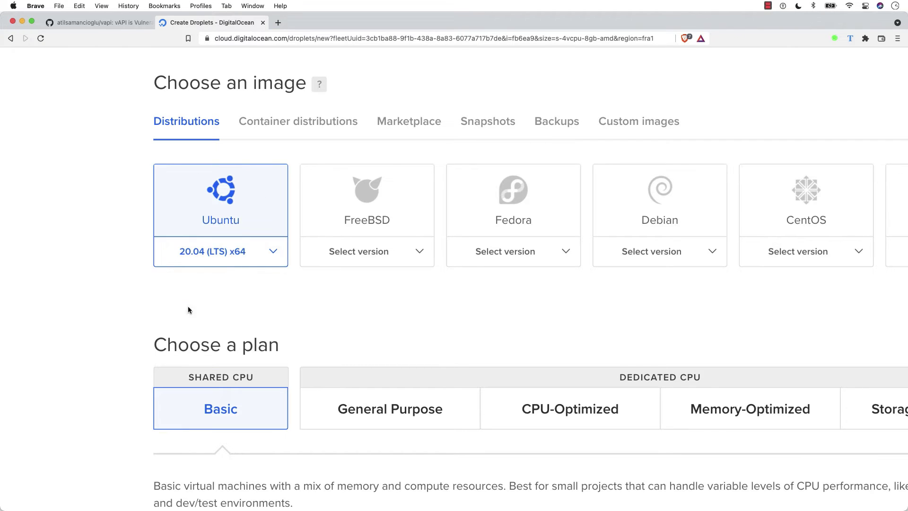
pyautogui.press('super+minus')
pyautogui.press('super+minus')
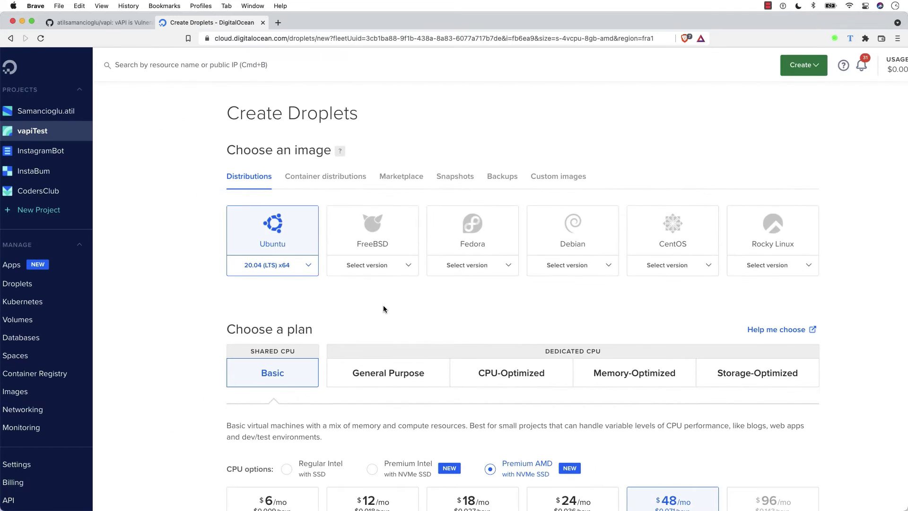
# - Choose the Basic Regular Intel CPU with the $5/mo plan (1 GB, 1 CPU, 25 GB SSD)
pyautogui.scroll(-5, 413, 276)
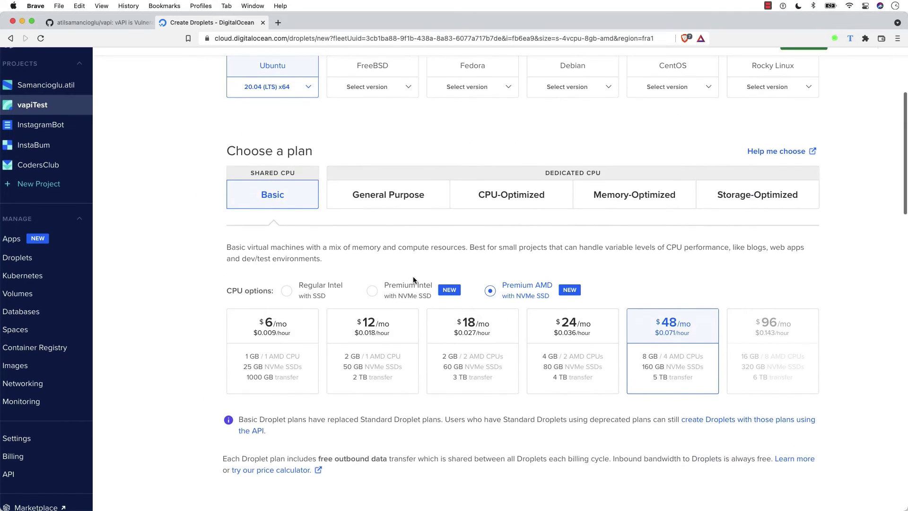
pyautogui.hscroll(1, 413, 276)
pyautogui.scroll(-1, 413, 279)
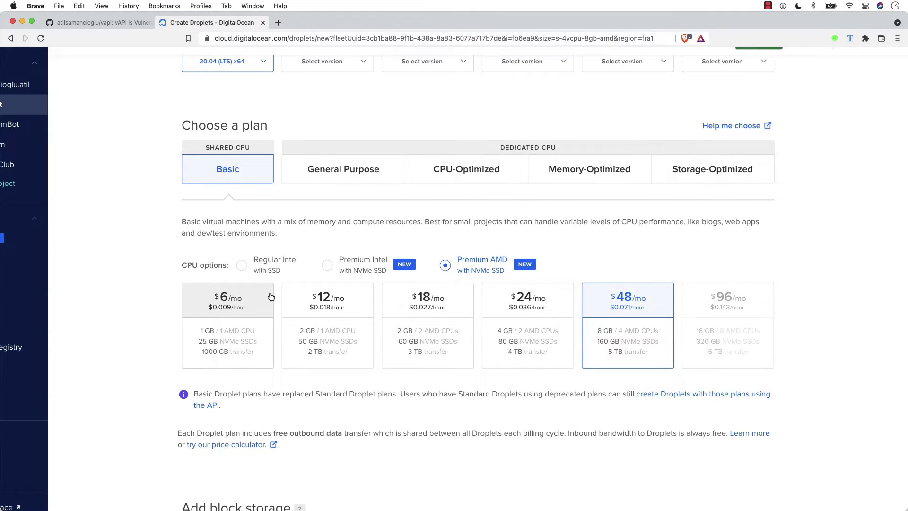
pyautogui.click(222, 295)
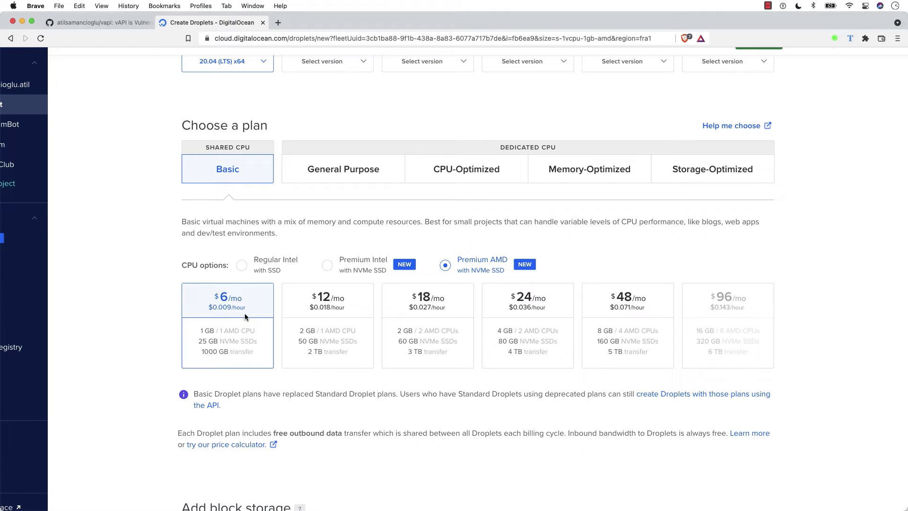
pyautogui.press('super+equal')
pyautogui.press('super+equal')
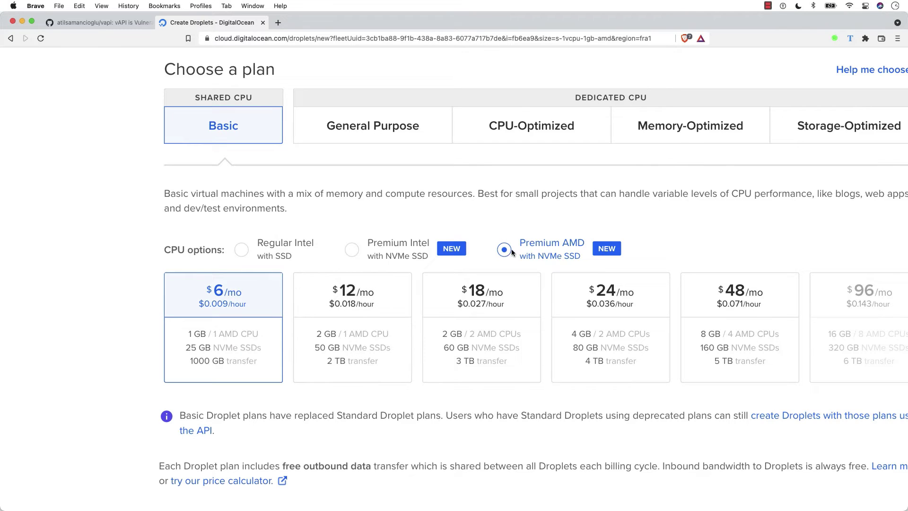
pyautogui.click(381, 256)
pyautogui.click(285, 259)
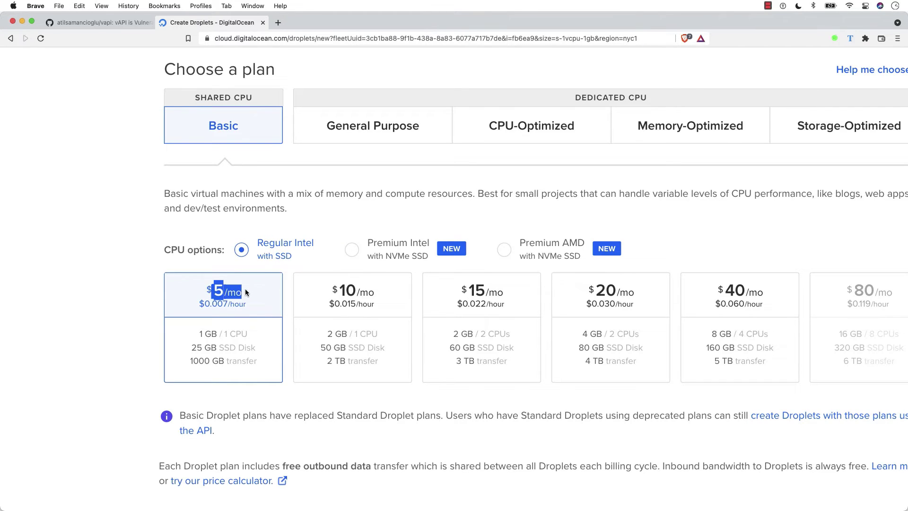
pyautogui.moveTo(205, 289); pyautogui.dragTo(259, 286)
pyautogui.click(263, 287)
pyautogui.press('super+minus')
pyautogui.press('super+minus')
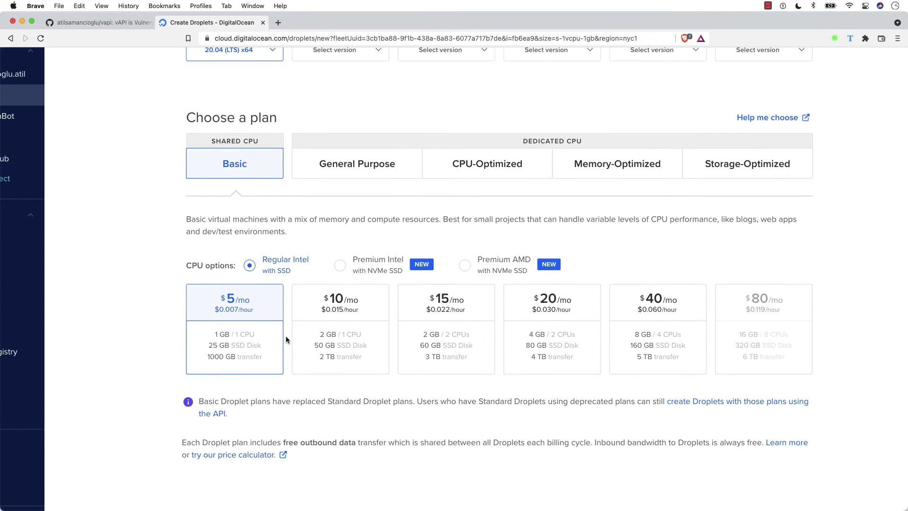
# - Choose the Amsterdam 3 (ams3) datacenter region for the droplet
pyautogui.scroll(-10, 402, 375)
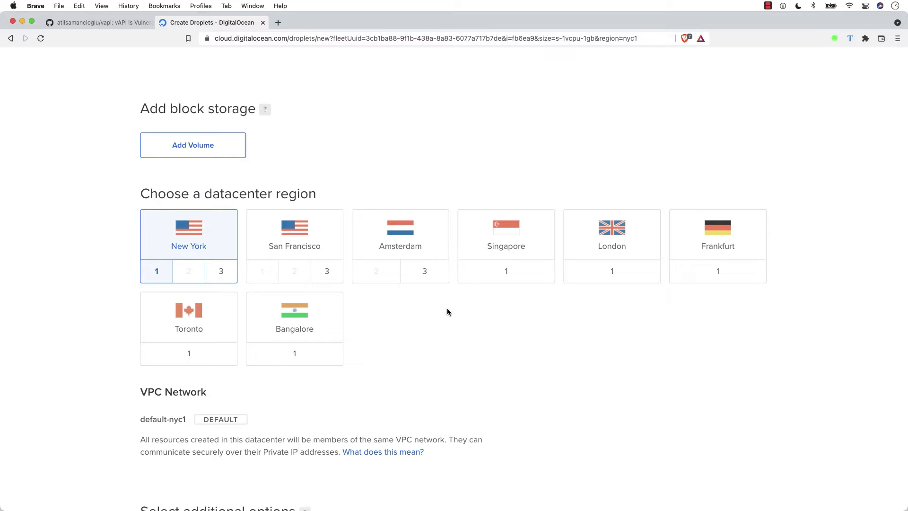
pyautogui.click(425, 279)
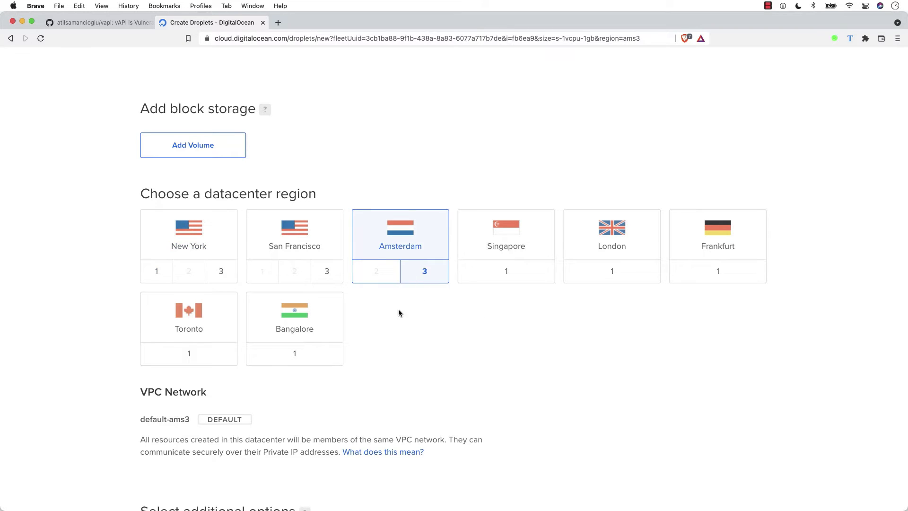
pyautogui.scroll(-2, 398, 308)
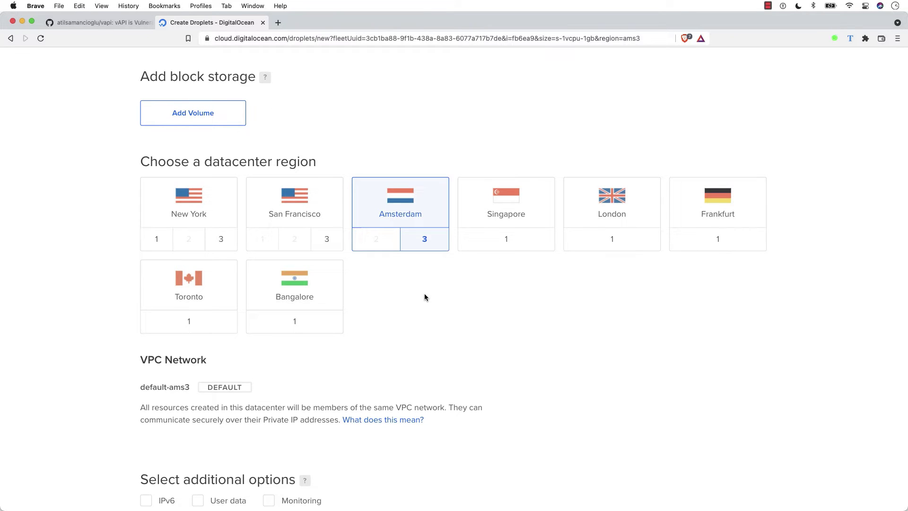
# - Switch droplet authentication from SSH keys to a root password
pyautogui.scroll(-5, 424, 296)
pyautogui.scroll(-3, 424, 297)
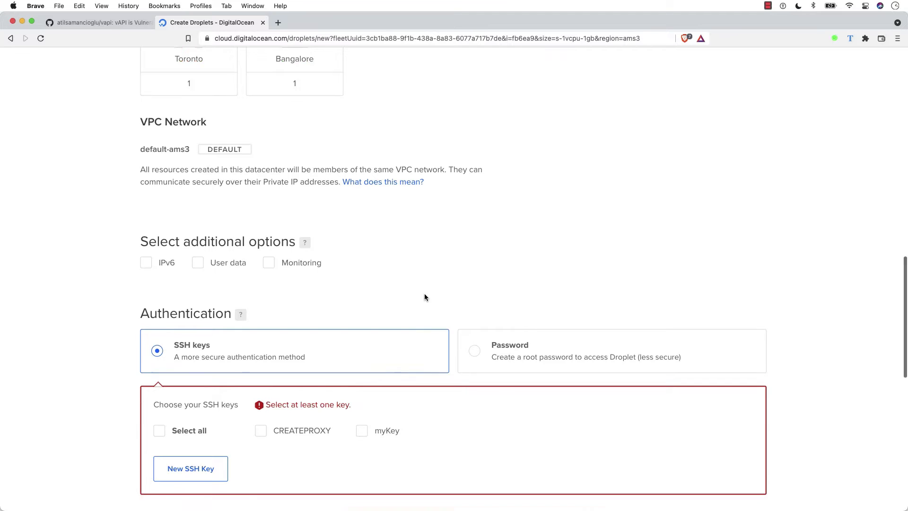
pyautogui.scroll(1, 424, 297)
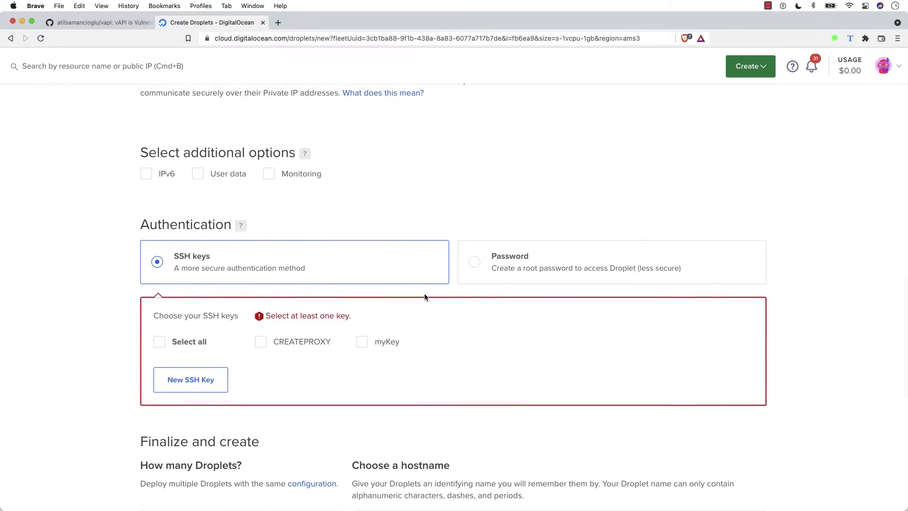
pyautogui.scroll(-1, 424, 297)
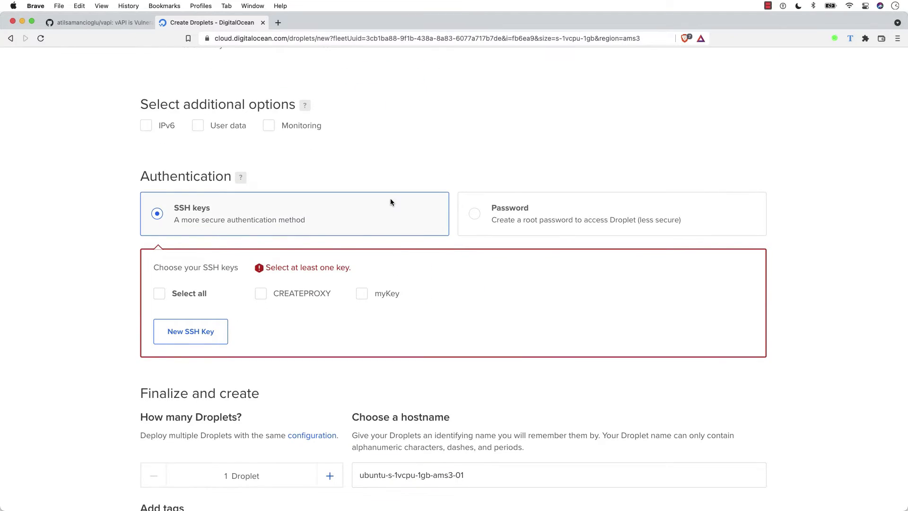
pyautogui.moveTo(180, 210); pyautogui.dragTo(212, 210)
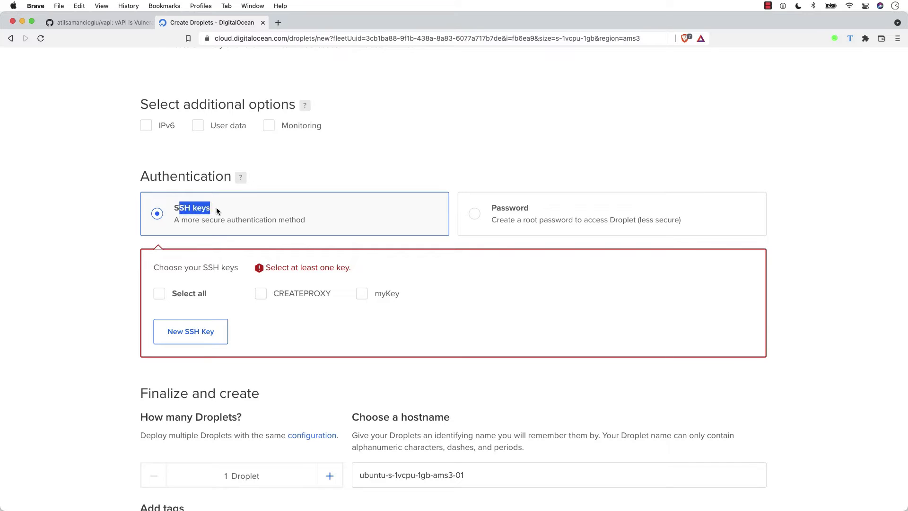
pyautogui.click(501, 217)
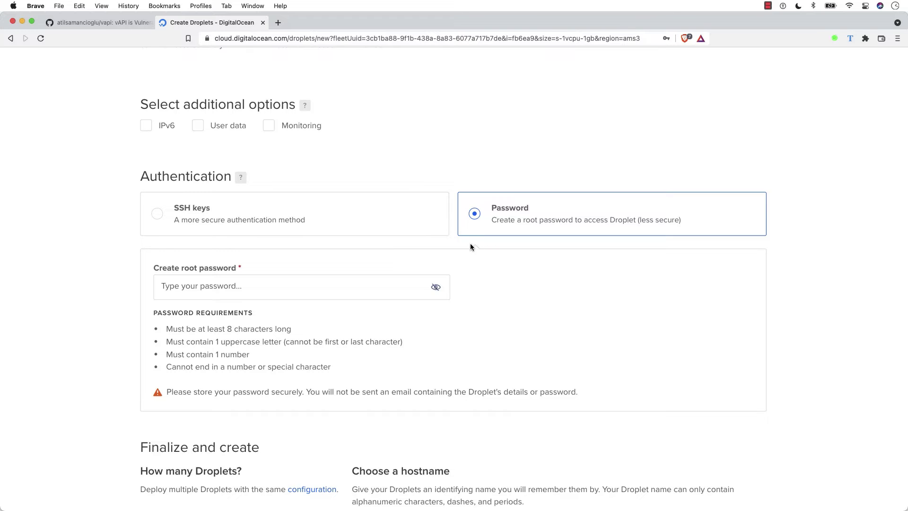
# - Review the root password rules: minimum length, uppercase letter, number and allowed last character
pyautogui.scroll(-2, 321, 276)
pyautogui.click(330, 233)
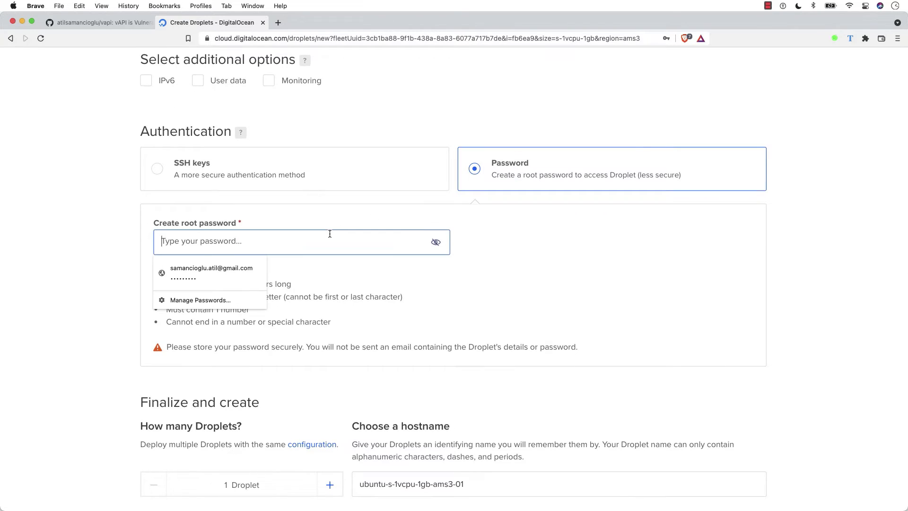
pyautogui.click(311, 212)
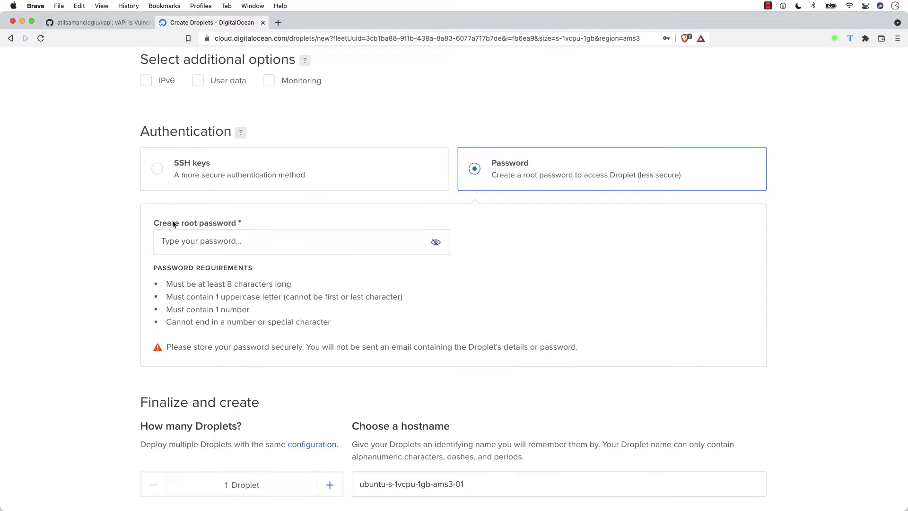
pyautogui.scroll(3, 235, 235)
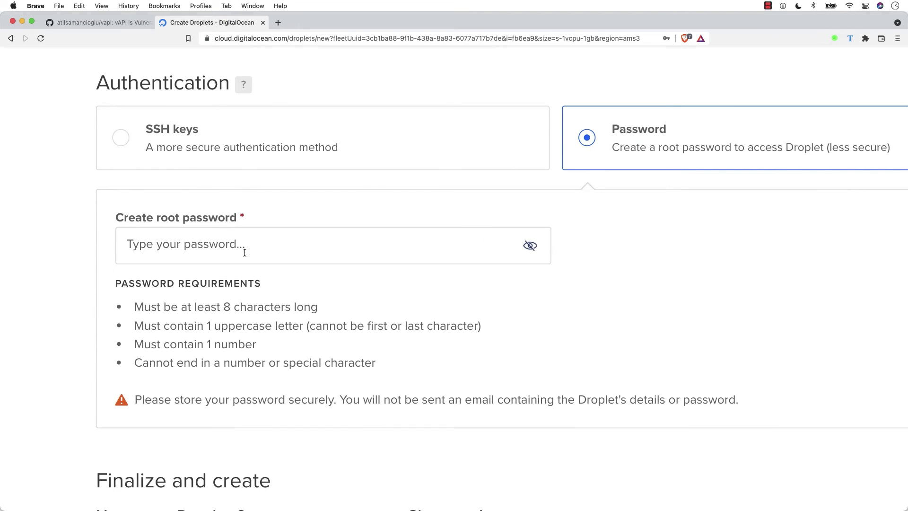
pyautogui.moveTo(228, 310); pyautogui.dragTo(324, 308)
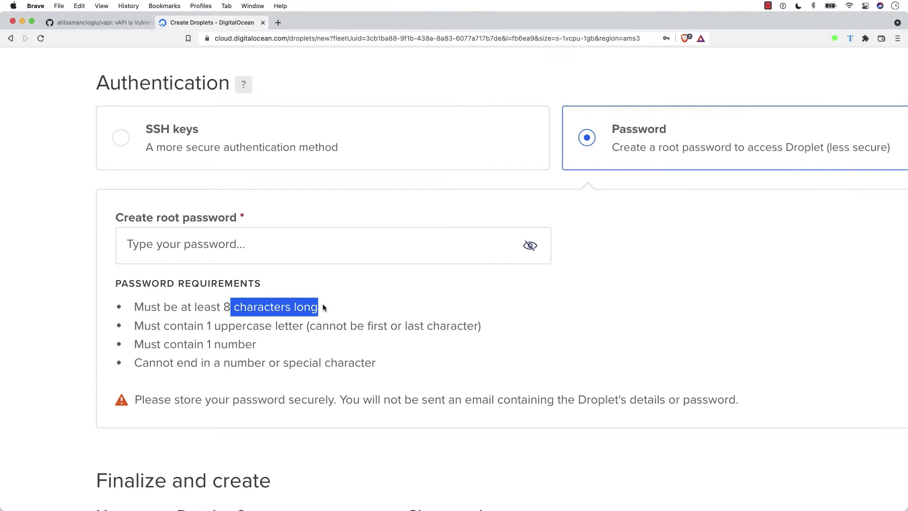
pyautogui.click(325, 308)
pyautogui.moveTo(215, 327); pyautogui.dragTo(302, 326)
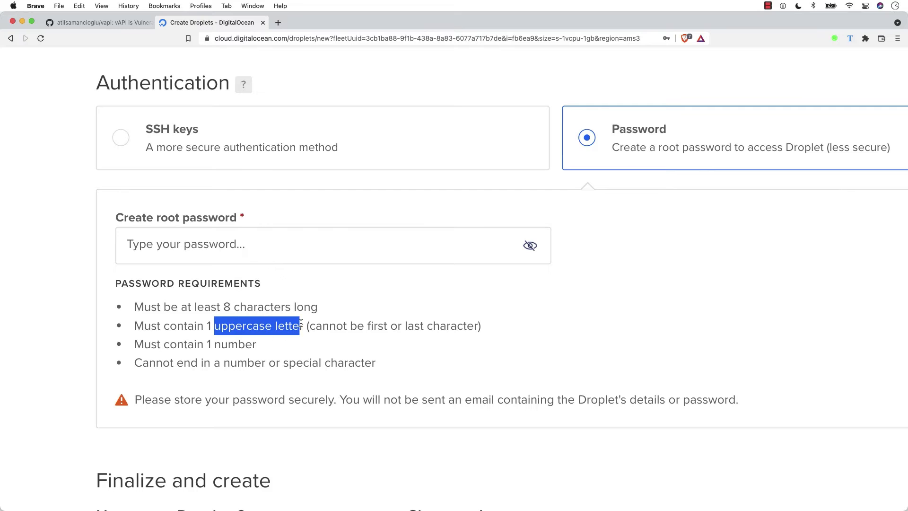
pyautogui.click(300, 323)
pyautogui.moveTo(207, 344); pyautogui.dragTo(274, 344)
pyautogui.moveTo(225, 364); pyautogui.dragTo(331, 370)
pyautogui.click(331, 371)
pyautogui.moveTo(228, 369); pyautogui.dragTo(391, 369)
pyautogui.doubleClick(275, 368)
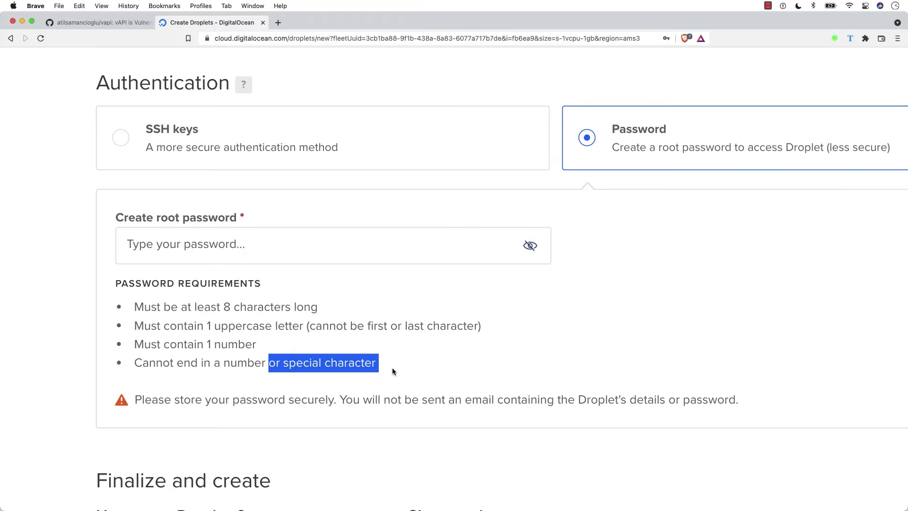
# - Enter a root password meeting all four rules and review the store-it-securely warning
pyautogui.click(284, 261)
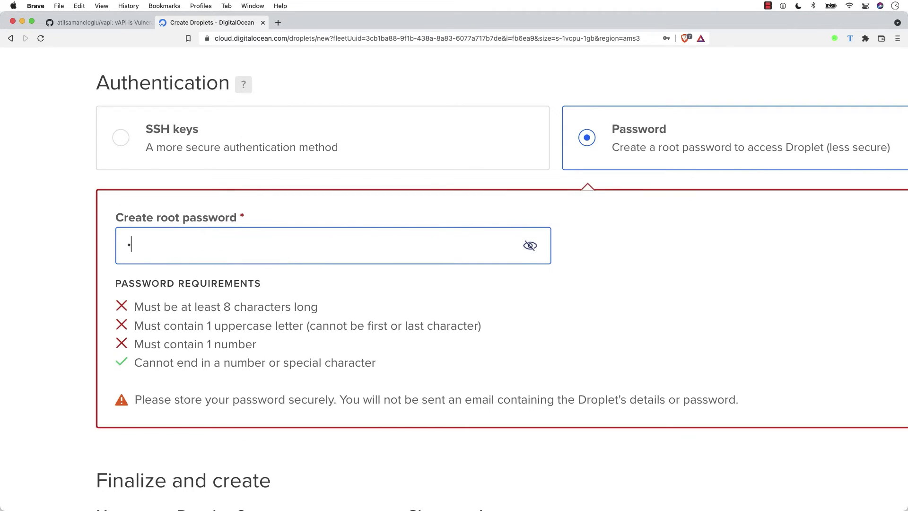
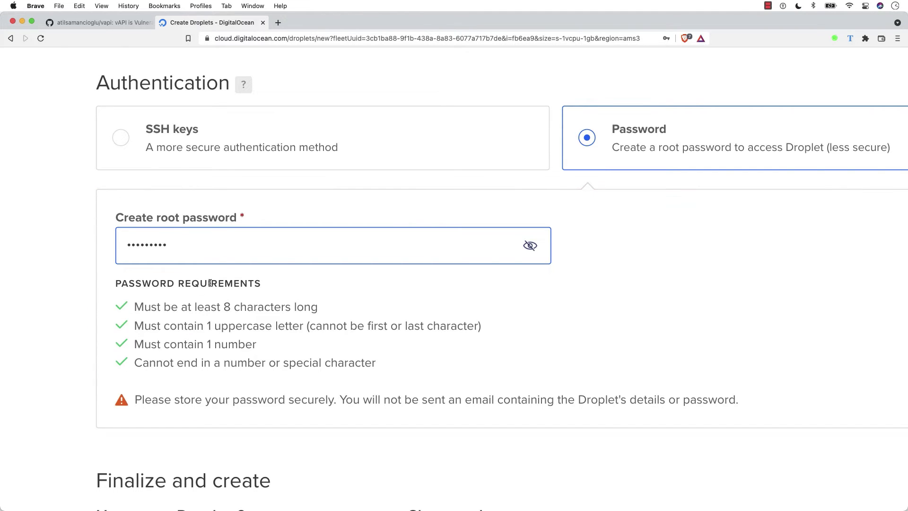
pyautogui.click(233, 302)
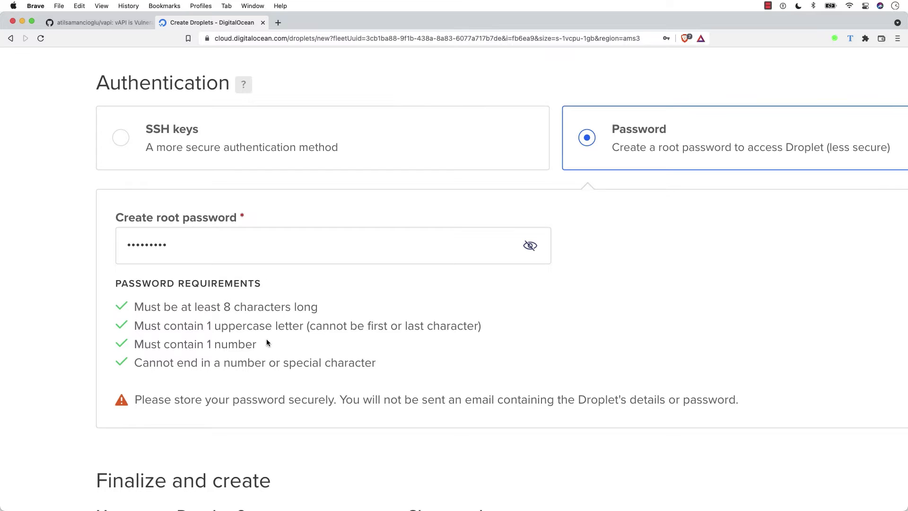
pyautogui.scroll(-3, 386, 345)
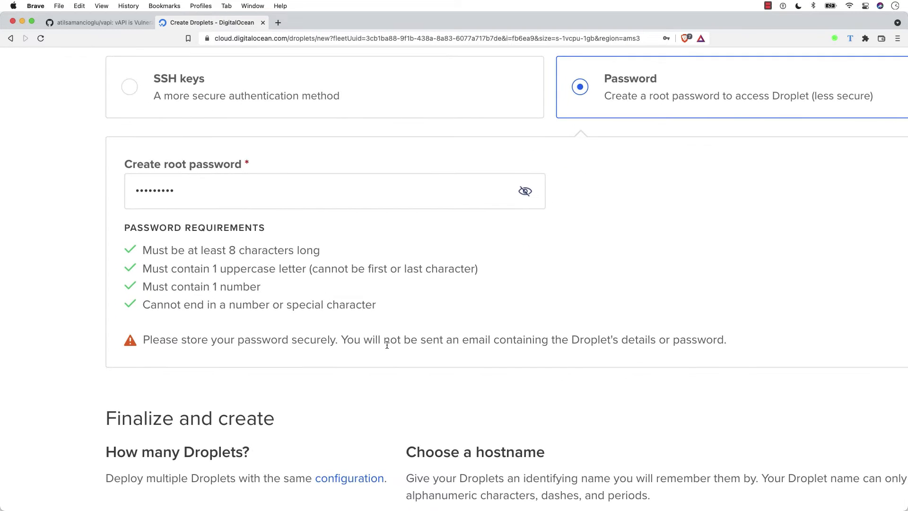
pyautogui.scroll(-4, 386, 345)
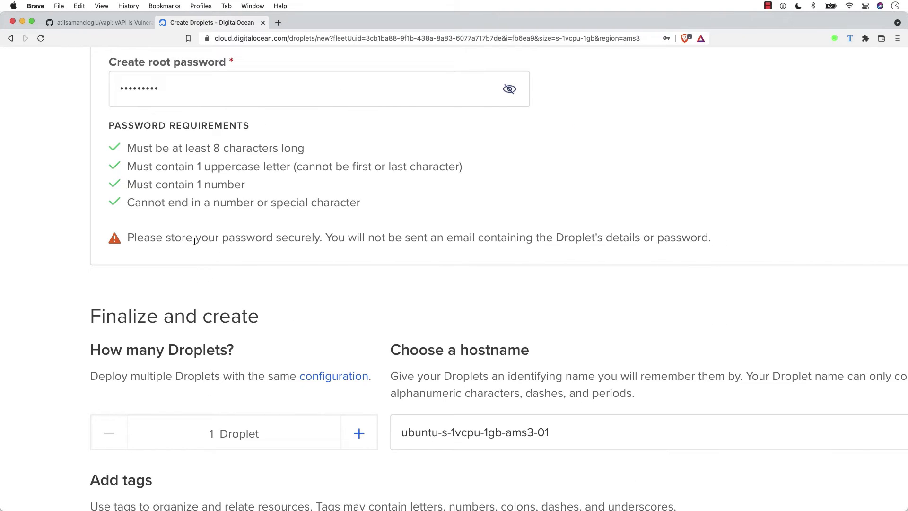
pyautogui.moveTo(192, 241); pyautogui.dragTo(329, 241)
pyautogui.click(329, 241)
pyautogui.hscroll(1, 446, 239)
pyautogui.scroll(-5, 447, 240)
pyautogui.scroll(1, 448, 240)
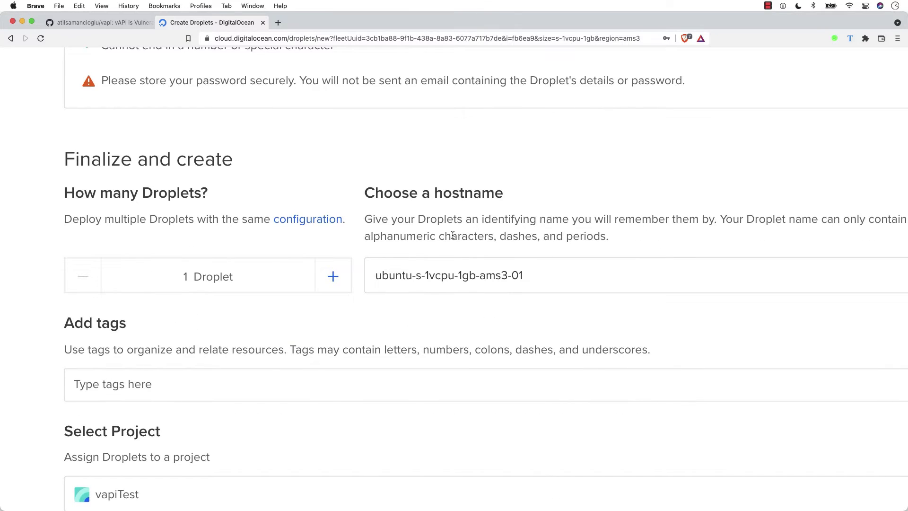
pyautogui.scroll(-3, 452, 235)
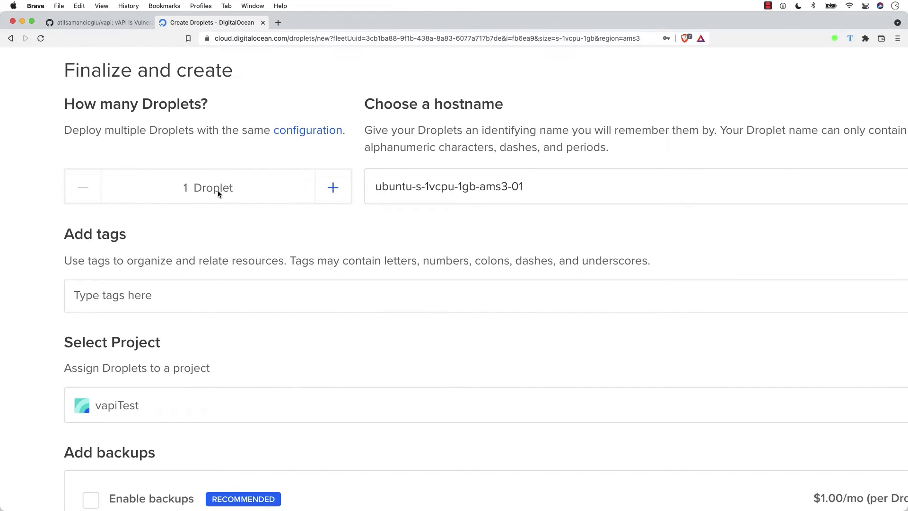
pyautogui.scroll(-10, 275, 230)
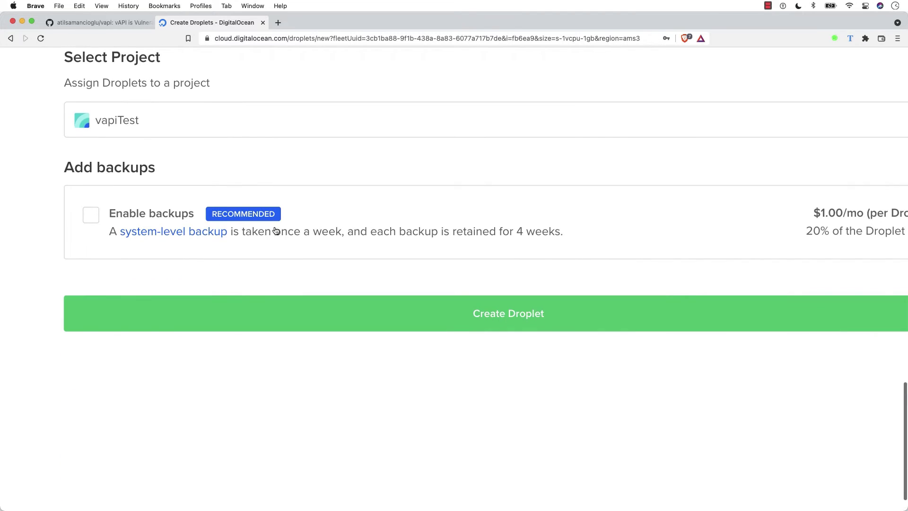
pyautogui.press('super+minus')
pyautogui.press('super+minus')
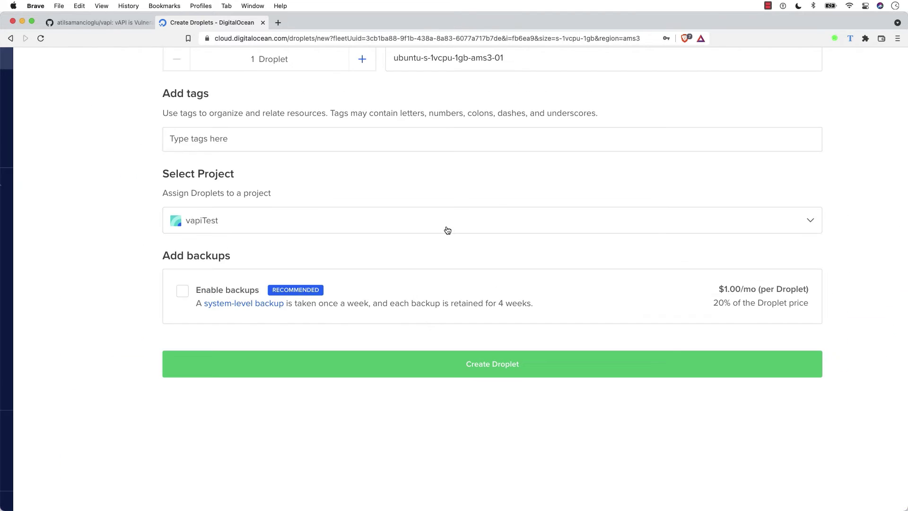
# - Create the droplet and dismiss the browser's update-password prompt
pyautogui.click(435, 371)
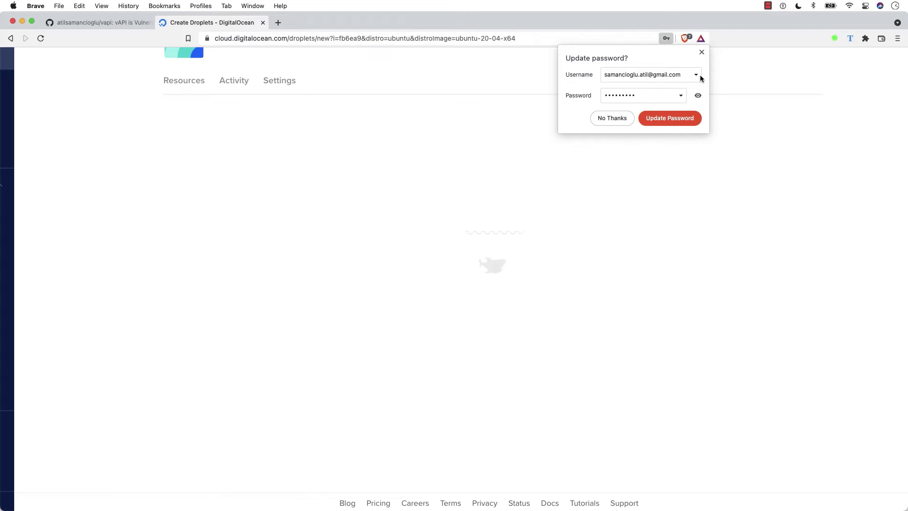
pyautogui.click(701, 52)
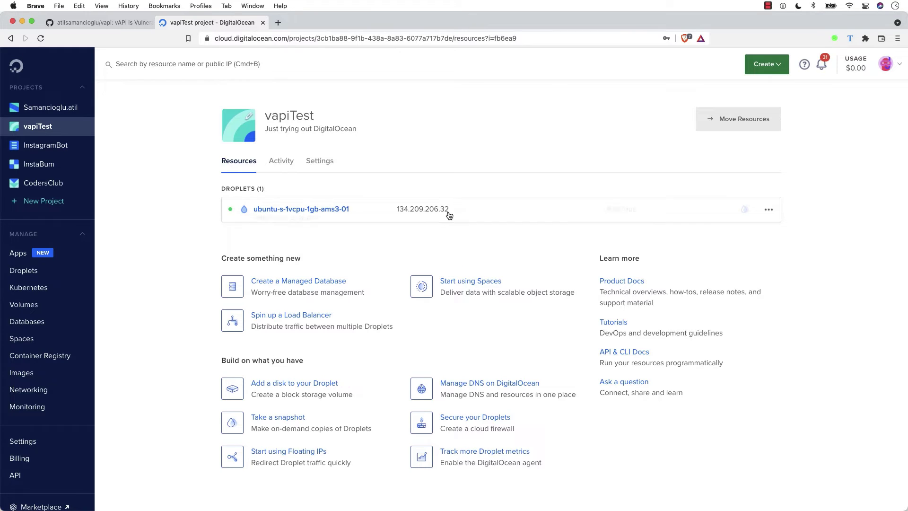
# - Copy the droplet's IP 134.209.206.32 from the vapiTest resources list
pyautogui.moveTo(449, 215)
pyautogui.click(769, 210)
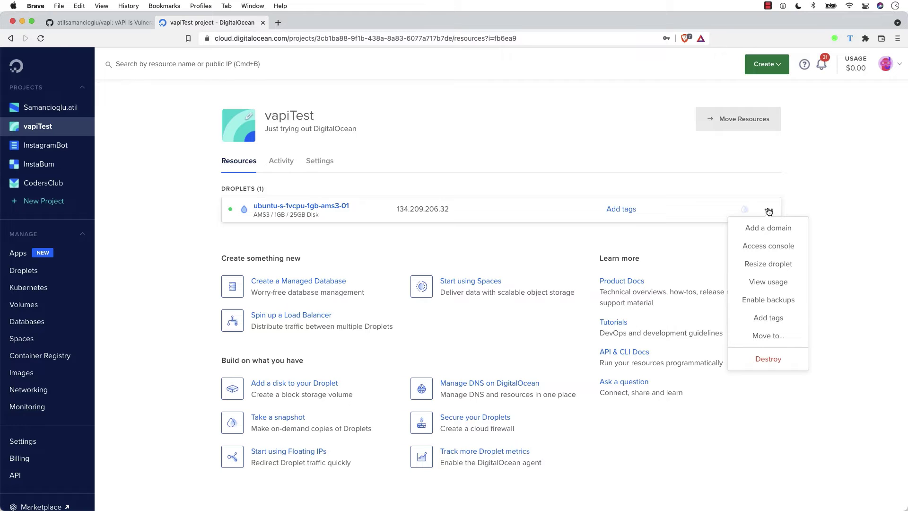
pyautogui.click(504, 239)
pyautogui.moveTo(438, 215)
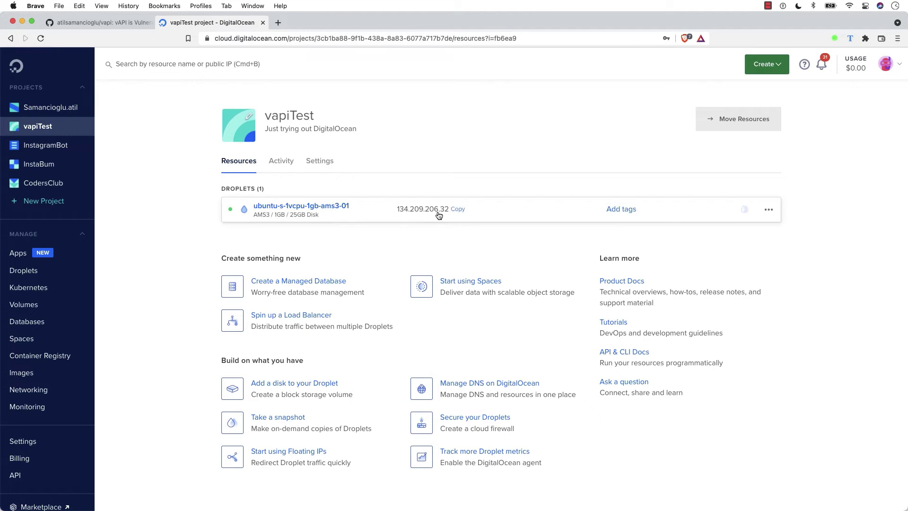
pyautogui.scroll(5, 402, 217)
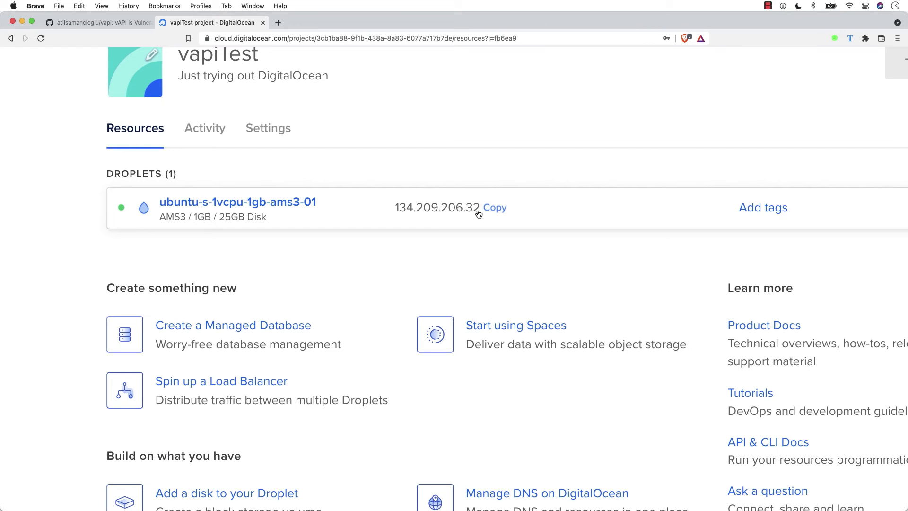
pyautogui.click(495, 209)
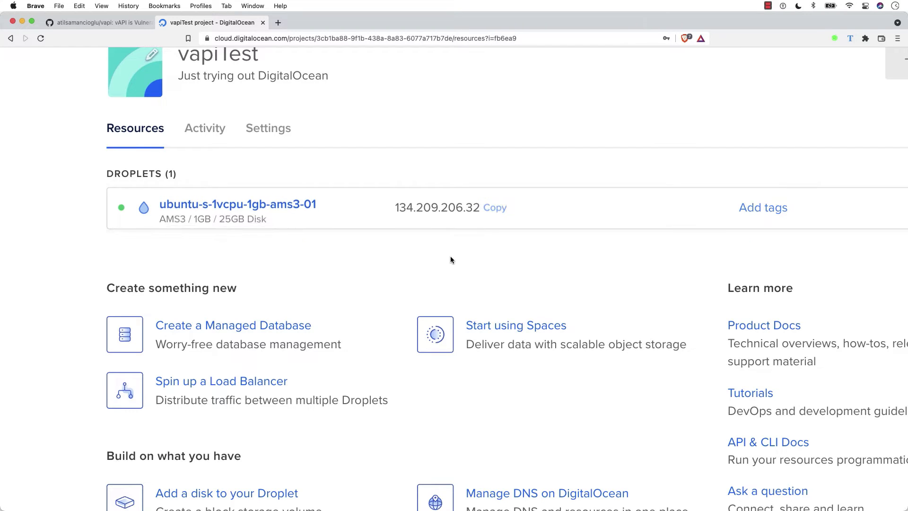
# - Reset the page zoom and copy the IP 134.209.206.32 again
pyautogui.scroll(-5, 450, 259)
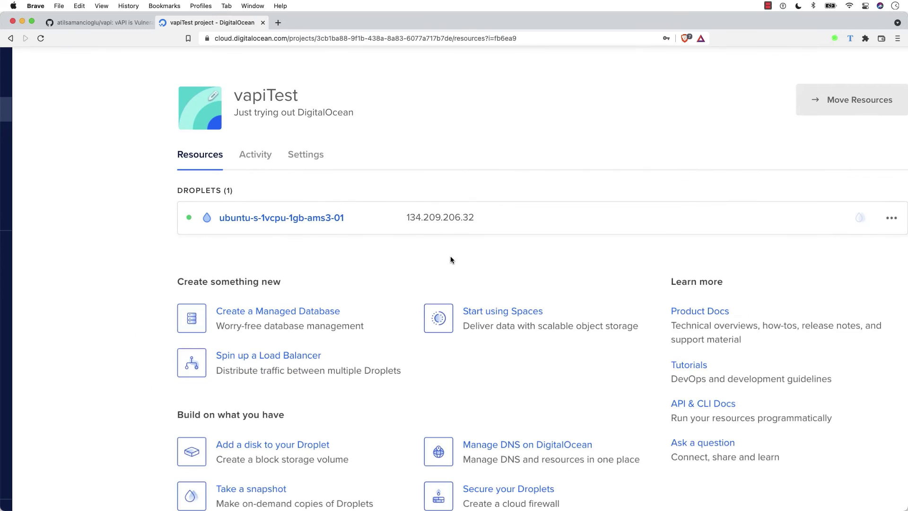
pyautogui.scroll(-5, 450, 259)
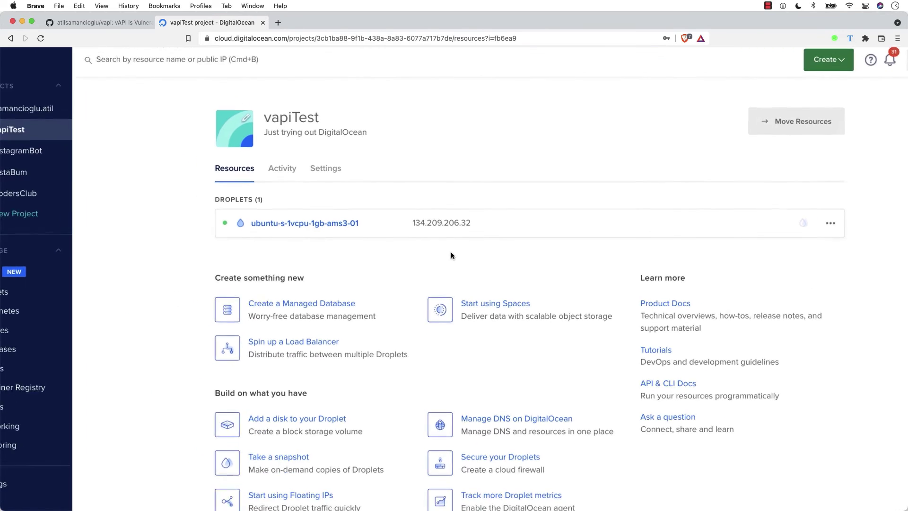
pyautogui.moveTo(419, 225)
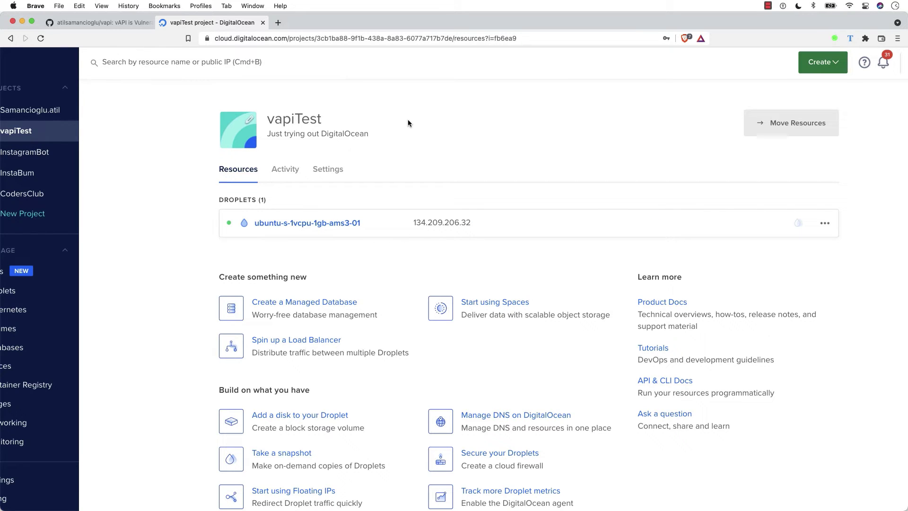
pyautogui.moveTo(394, 219)
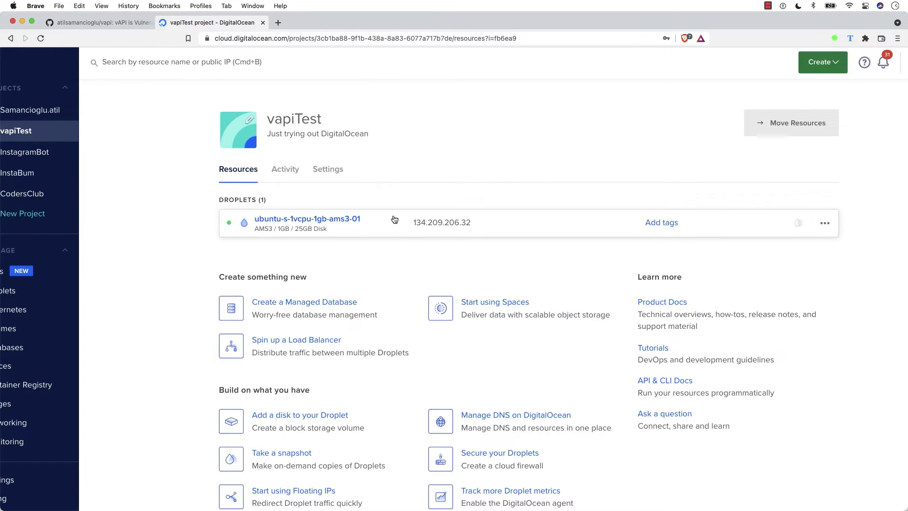
pyautogui.press('super+minus')
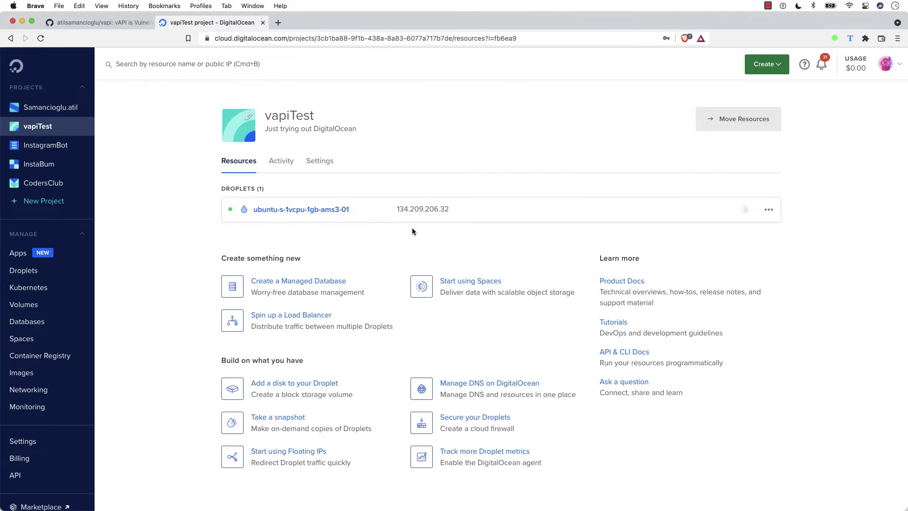
pyautogui.press('super+equal')
pyautogui.press('super+equal')
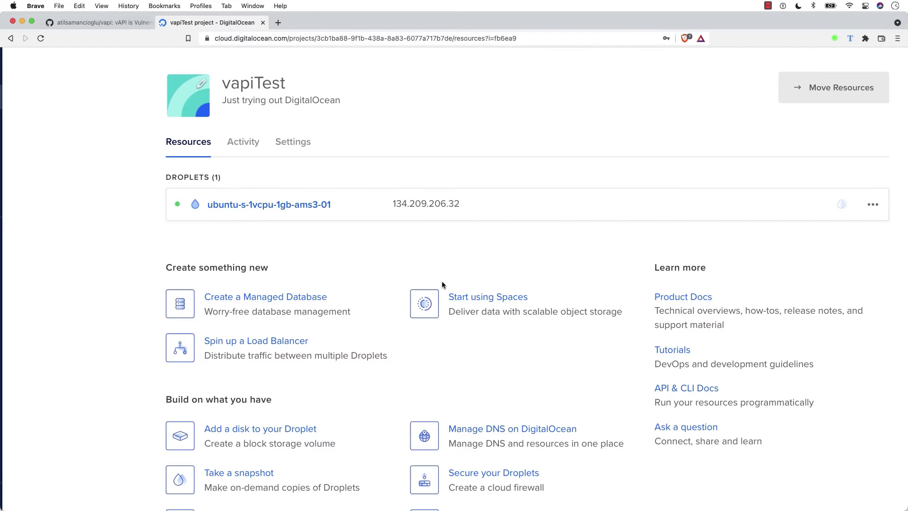
pyautogui.scroll(-2, 441, 281)
pyautogui.press('super+0')
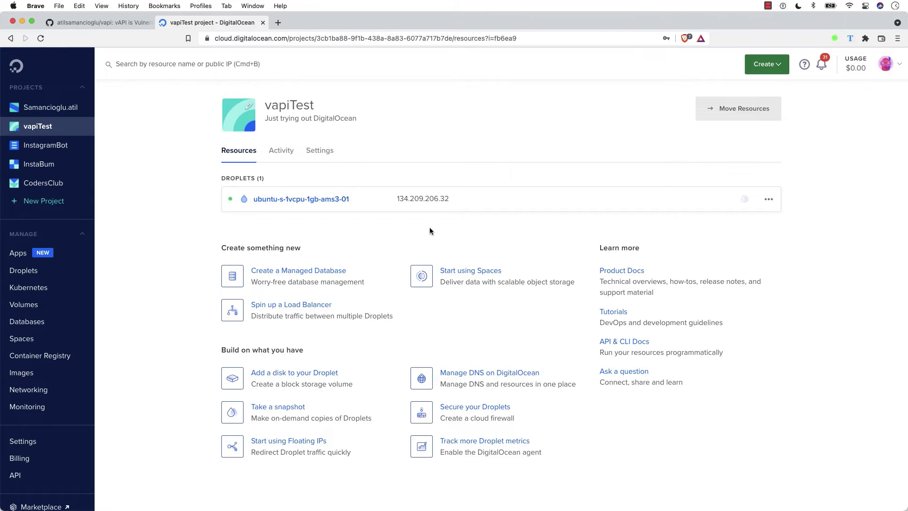
pyautogui.moveTo(447, 203)
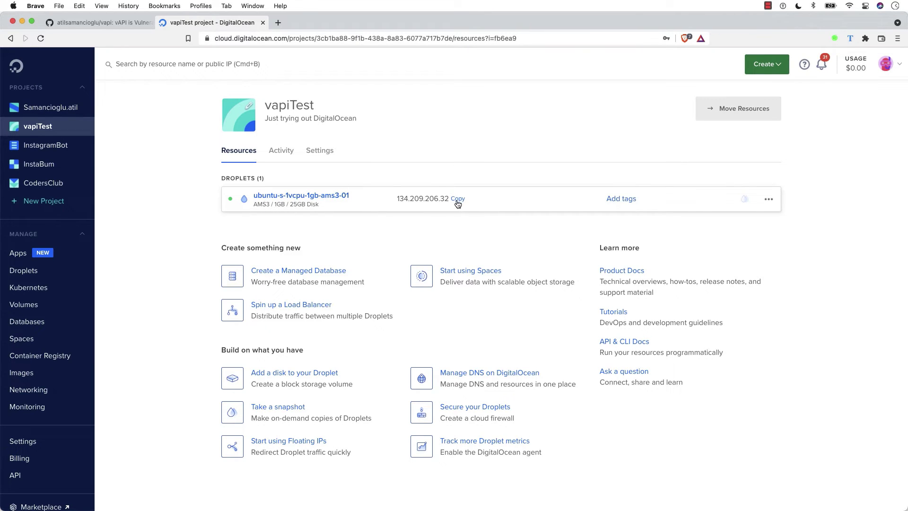
pyautogui.click(458, 199)
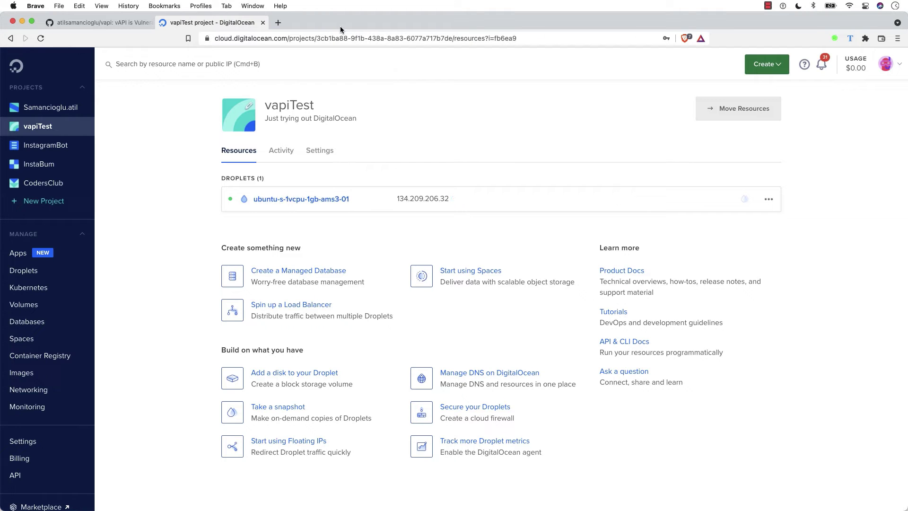
# - Minimize the browser and launch Terminal through Spotlight
pyautogui.click(23, 22)
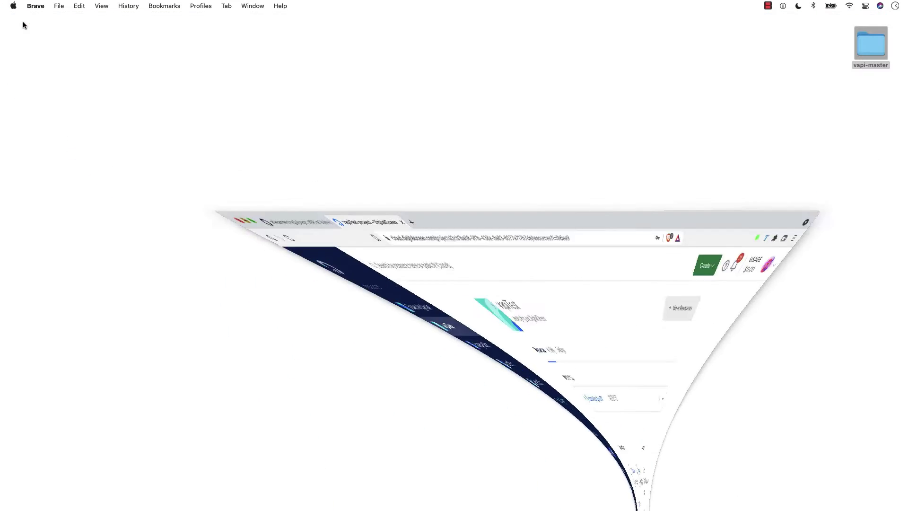
pyautogui.press('super+space')
pyautogui.write('terminal')
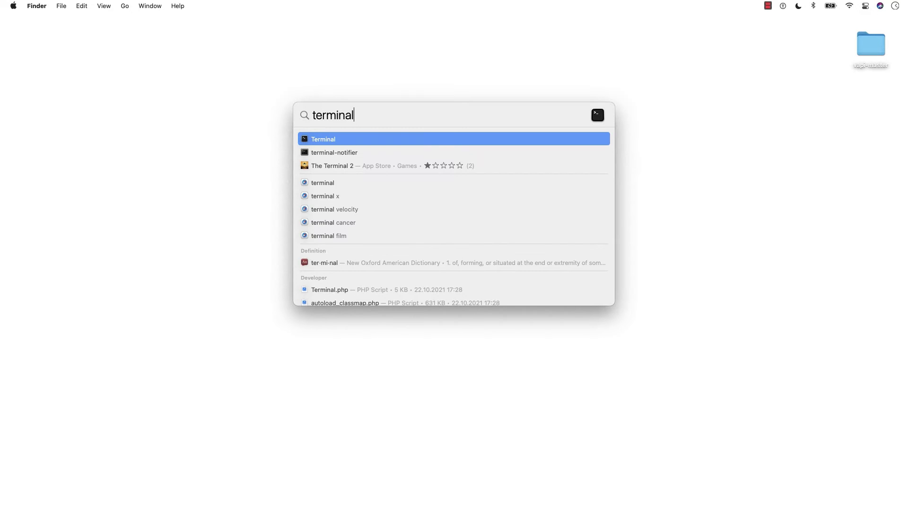
pyautogui.press('Return')
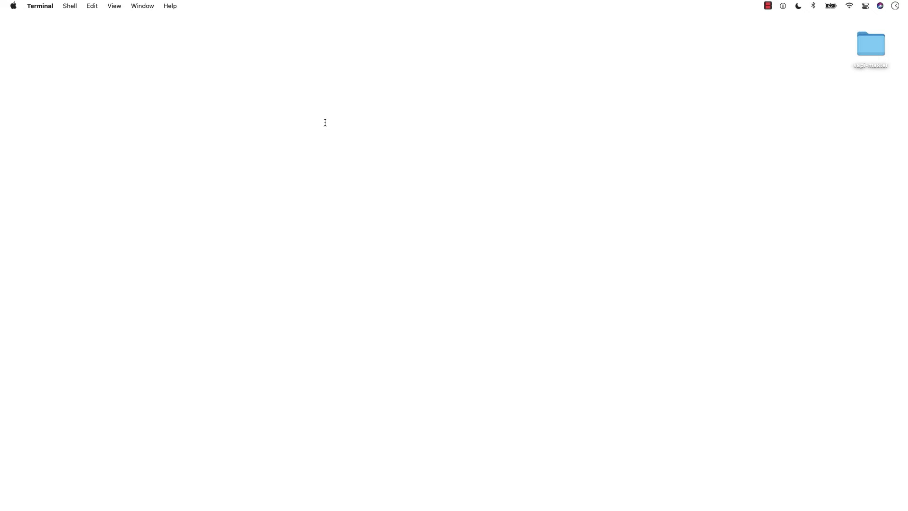
pyautogui.moveTo(354, 78); pyautogui.dragTo(341, 90)
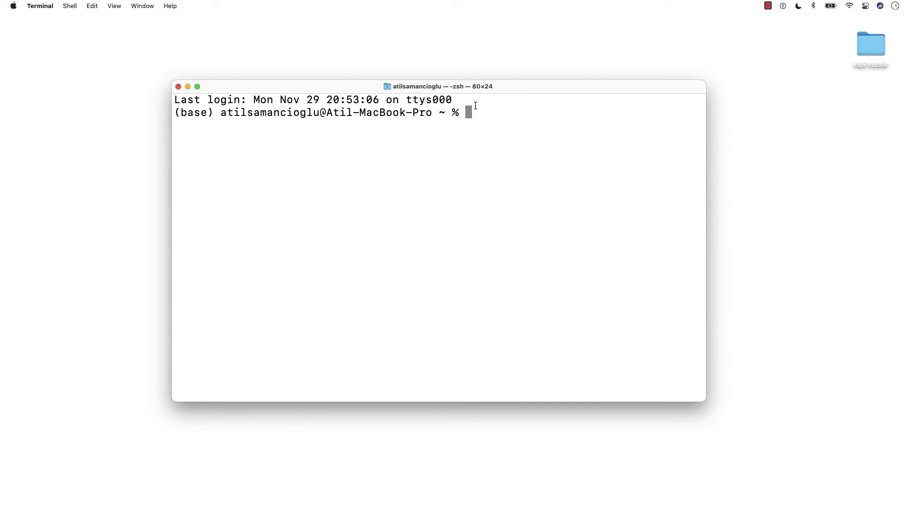
pyautogui.write('ssh root@')
pyautogui.press('super+v')
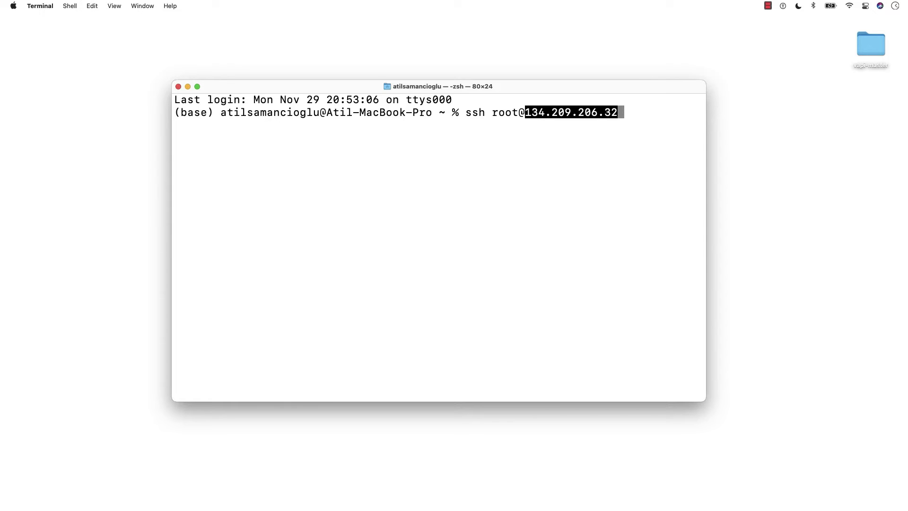
pyautogui.press('Right')
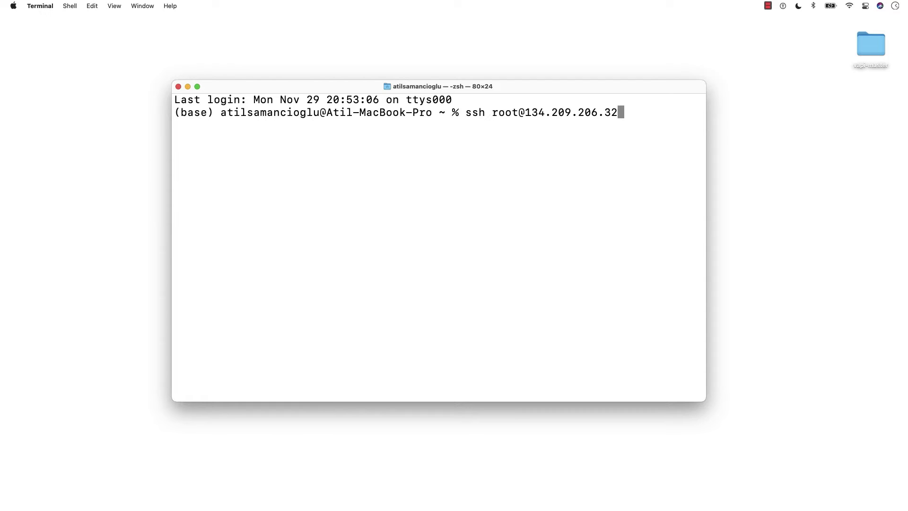
pyautogui.press('Left')
pyautogui.press('Right')
pyautogui.press('Return')
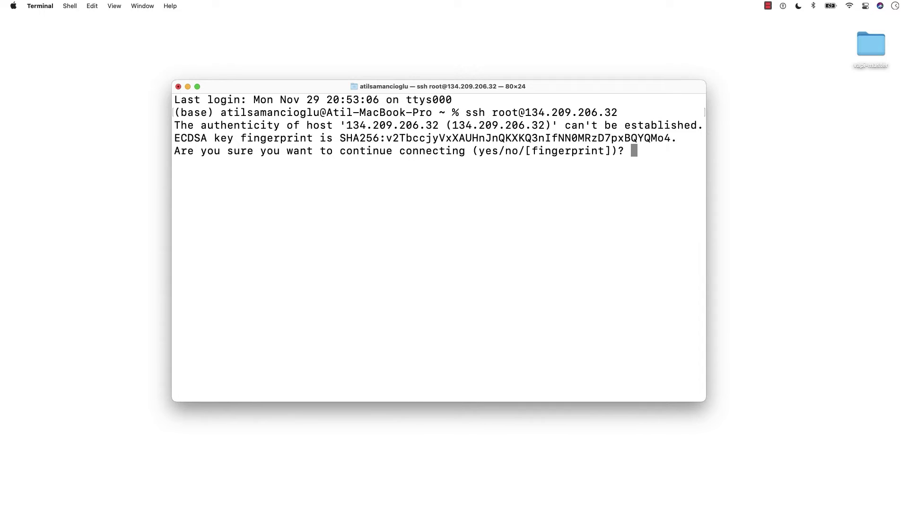
pyautogui.write('yes')
pyautogui.press('Return')
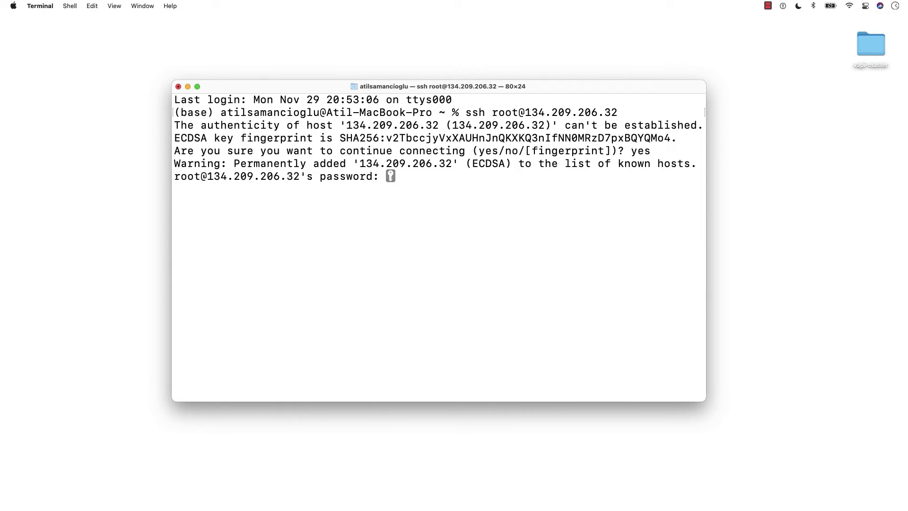
pyautogui.press('Return')
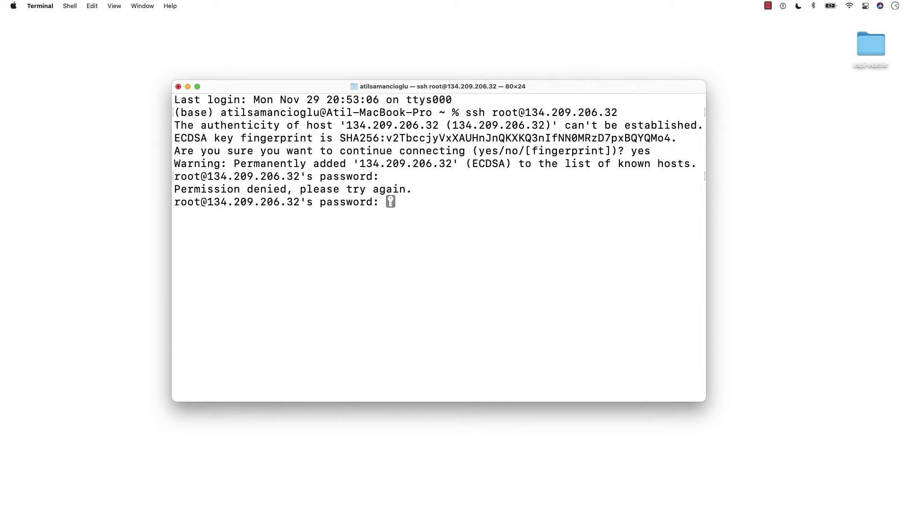
pyautogui.press('Return')
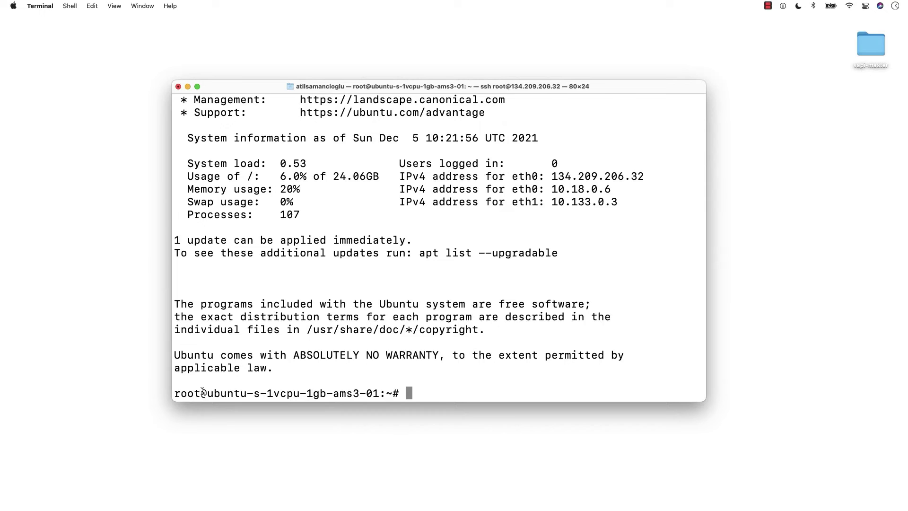
# - After ifconfig is found missing, install it with apt install net-tools
pyautogui.write('clear')
pyautogui.press('Return')
pyautogui.write('ifconfig')
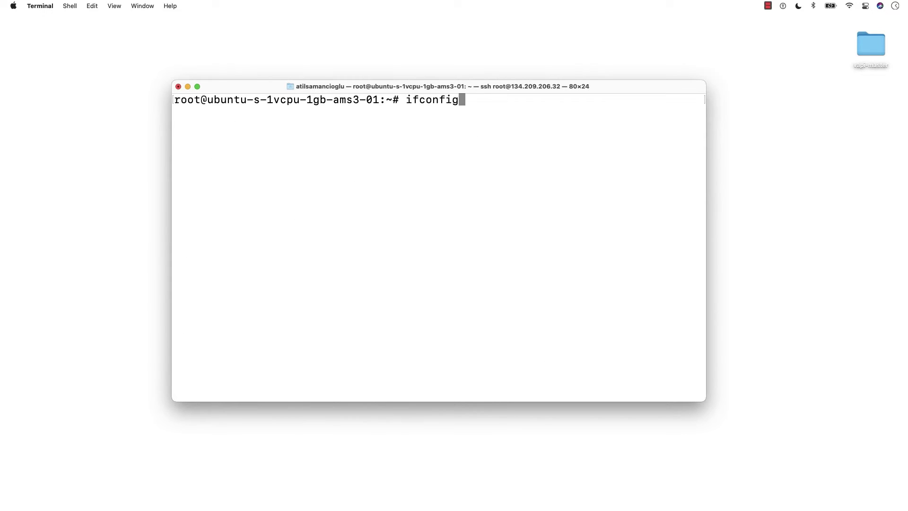
pyautogui.press('Return')
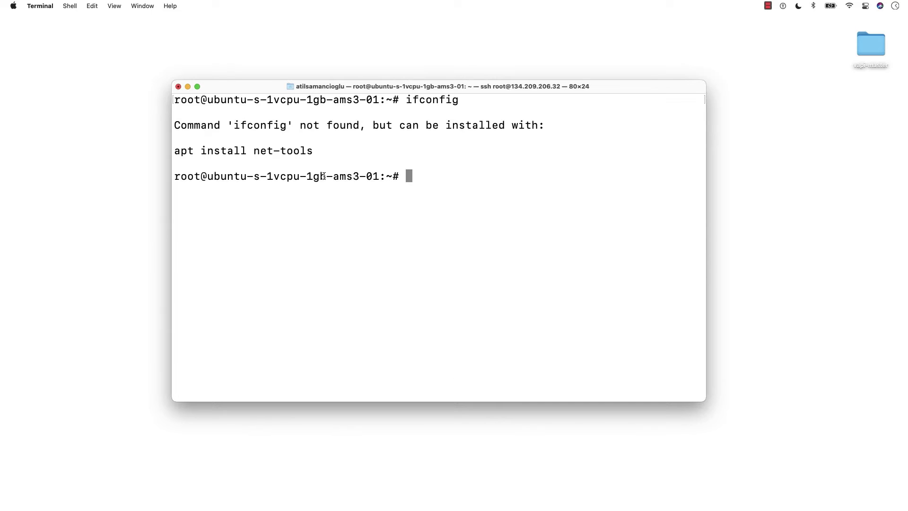
pyautogui.click(272, 123)
pyautogui.write('apt insta')
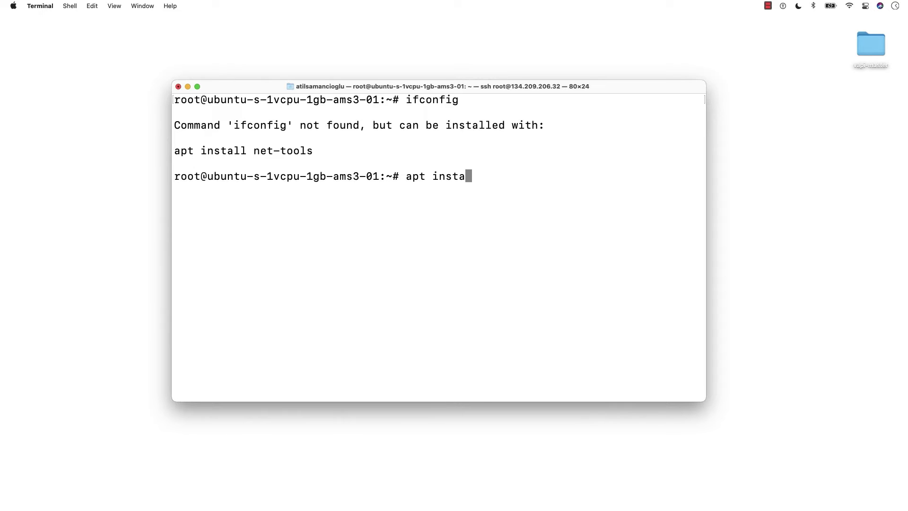
pyautogui.write('ll net-tools')
pyautogui.press('Return')
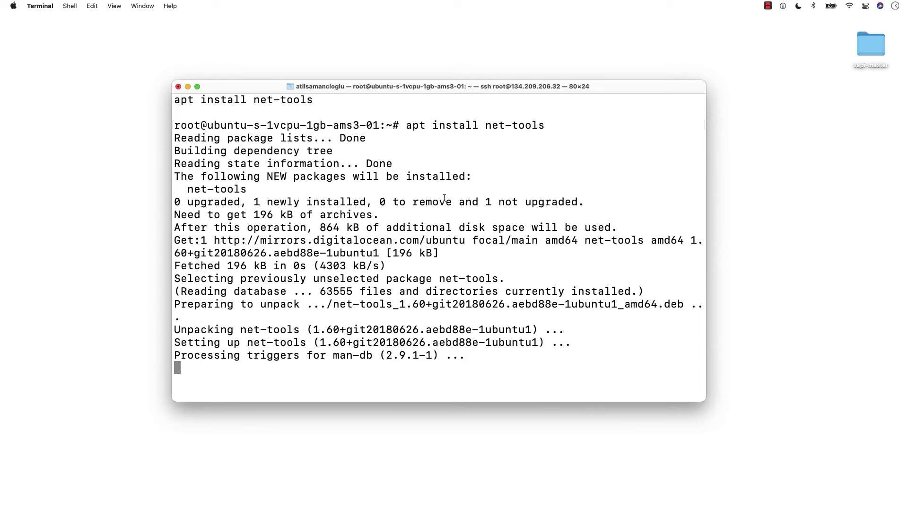
# - Rerun ifconfig to confirm eth0 at 134.209.206.32, then clear the screen
pyautogui.write('clear')
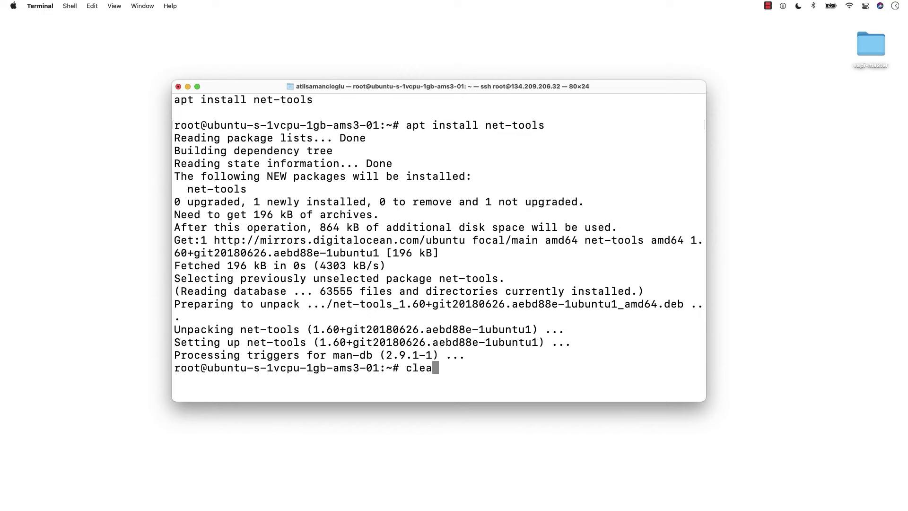
pyautogui.press('Return')
pyautogui.write('ifconfig')
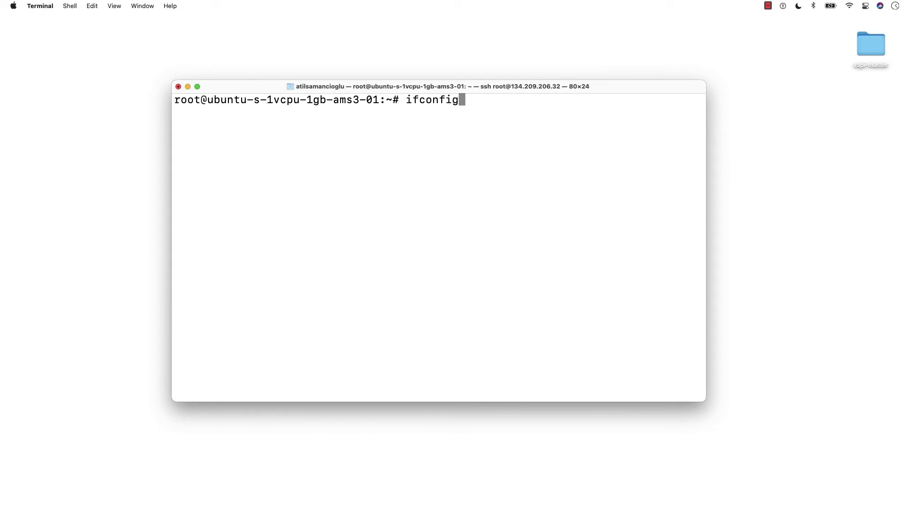
pyautogui.press('Return')
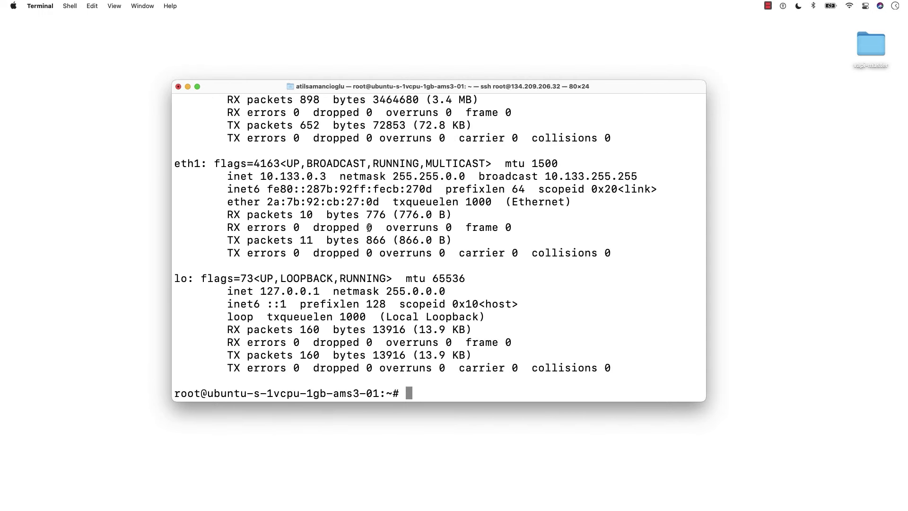
pyautogui.scroll(5, 369, 227)
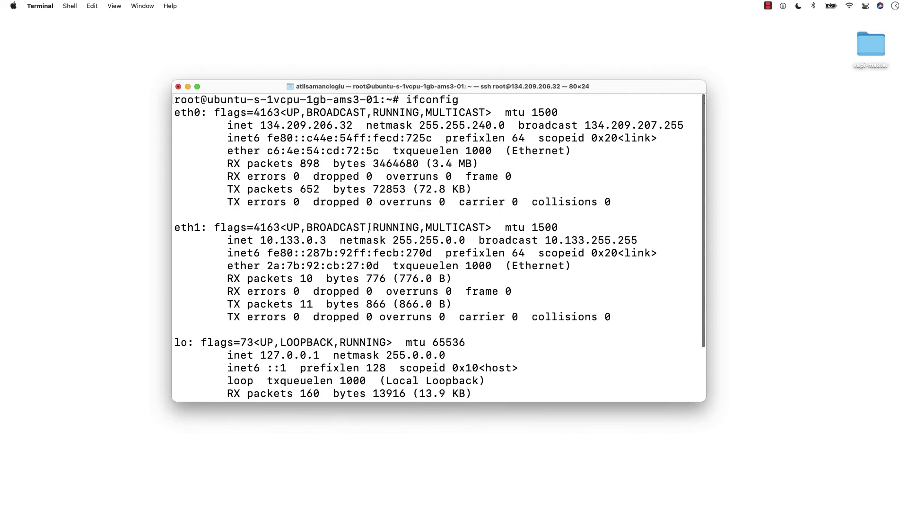
pyautogui.tripleClick(261, 125)
pyautogui.moveTo(261, 125); pyautogui.dragTo(348, 124)
pyautogui.click(282, 129)
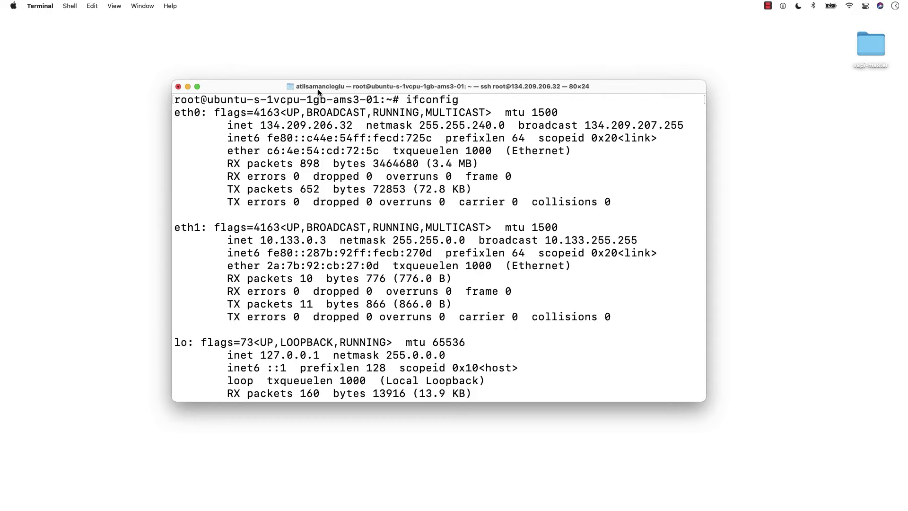
pyautogui.moveTo(319, 92); pyautogui.dragTo(319, 81)
pyautogui.scroll(-5, 480, 127)
pyautogui.write('clear')
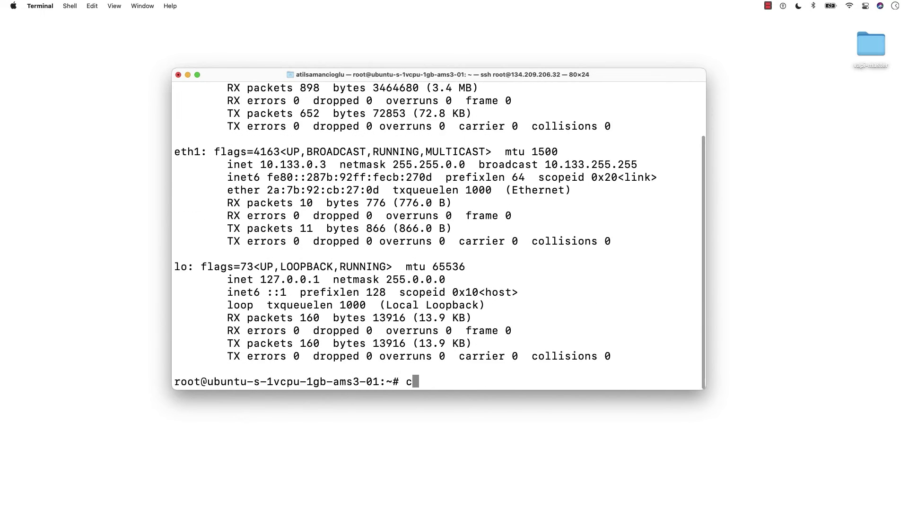
pyautogui.press('Return')
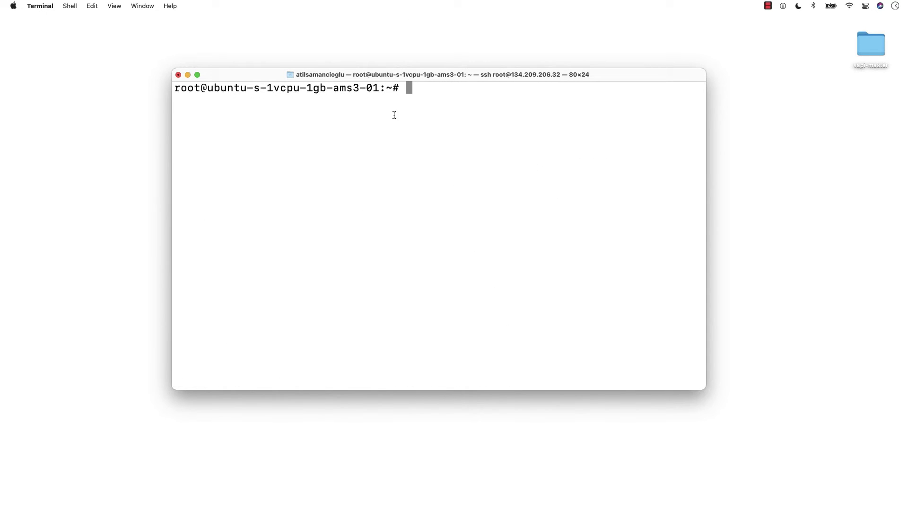
# - Run ls (showing snap) and pwd (showing /root) on the droplet, then return to Brave
pyautogui.moveTo(461, 73); pyautogui.dragTo(438, 83)
pyautogui.write('ls')
pyautogui.press('Return')
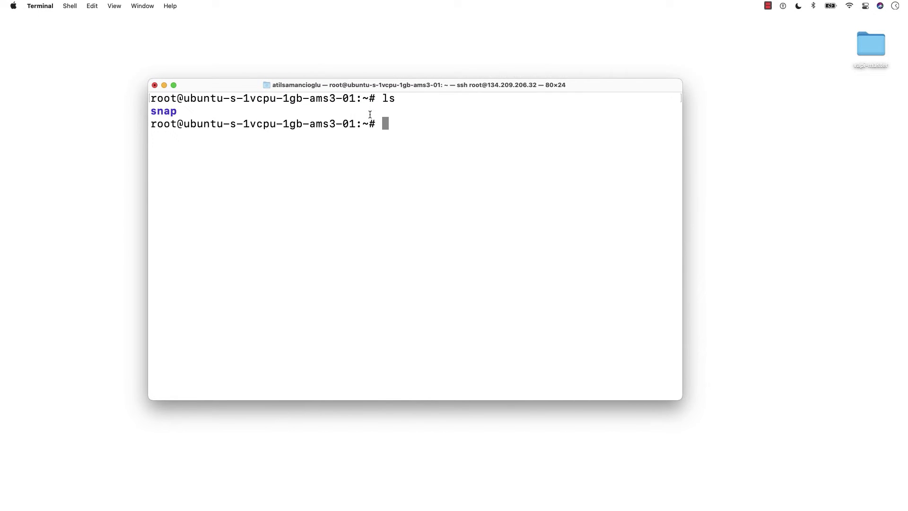
pyautogui.write('pwd')
pyautogui.press('Return')
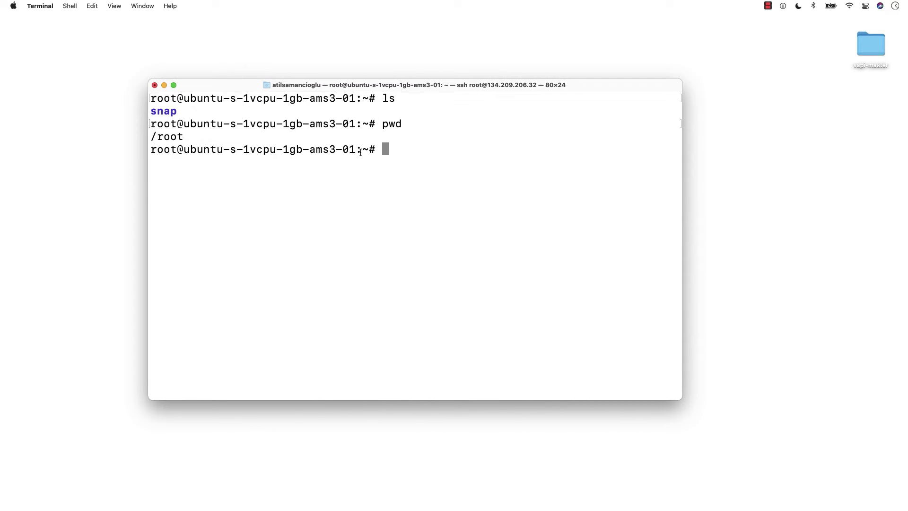
pyautogui.doubleClick(394, 127)
pyautogui.doubleClick(423, 127)
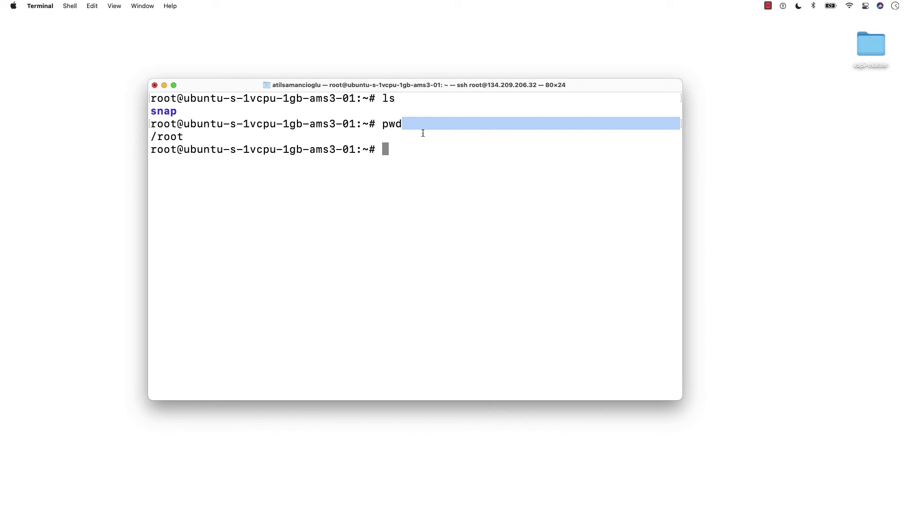
pyautogui.click(422, 133)
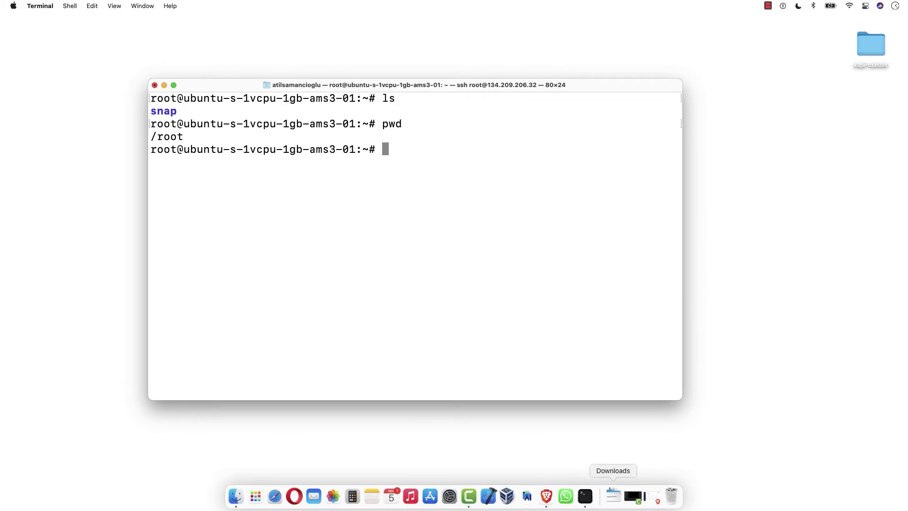
pyautogui.click(549, 505)
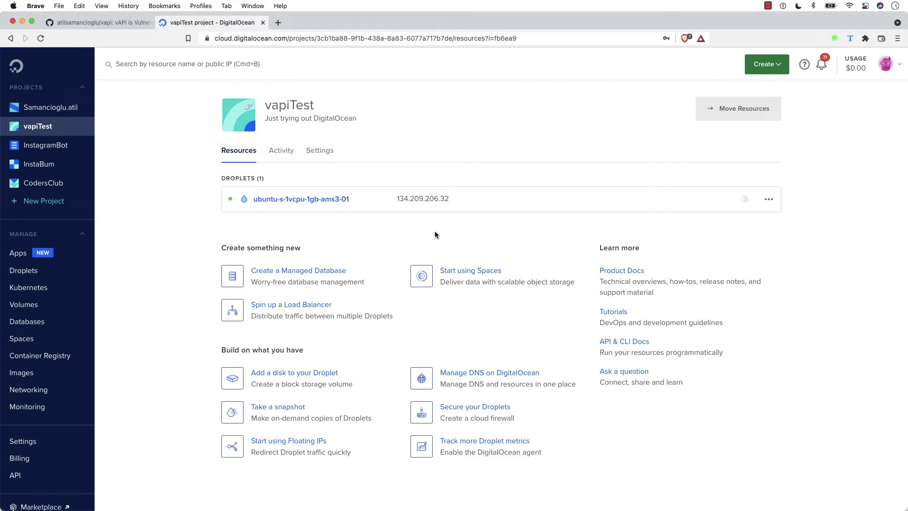
# - In a new tab, search Google for 'windows ssh connection'
pyautogui.click(278, 22)
pyautogui.write('goo')
pyautogui.press('Return')
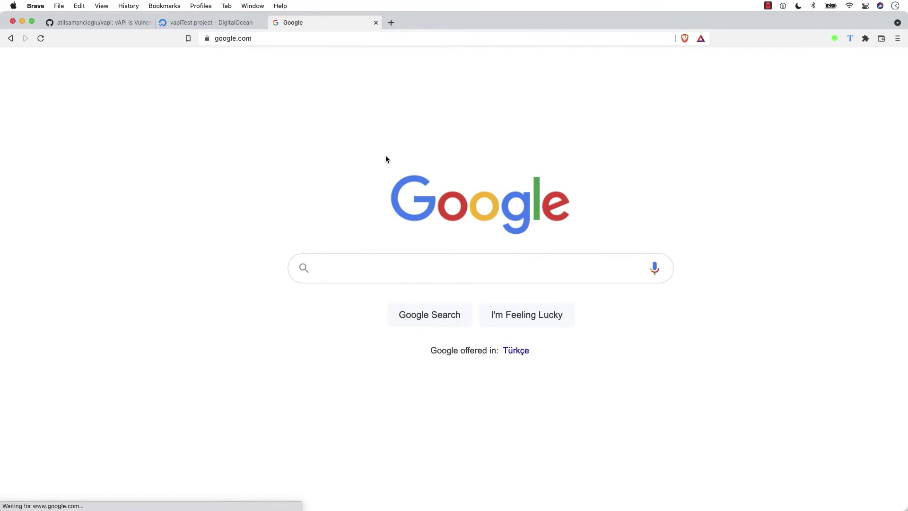
pyautogui.write('windows ssh')
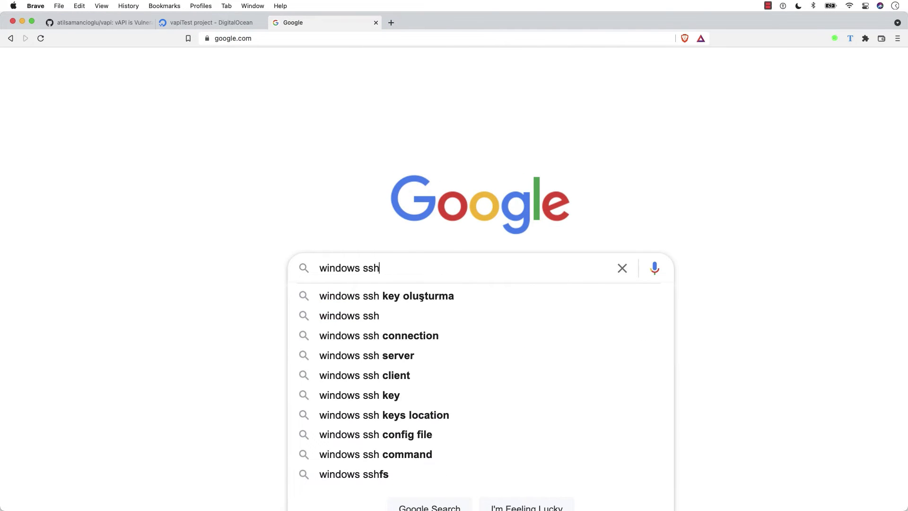
pyautogui.press('Down')
pyautogui.press('Down')
pyautogui.press('Down')
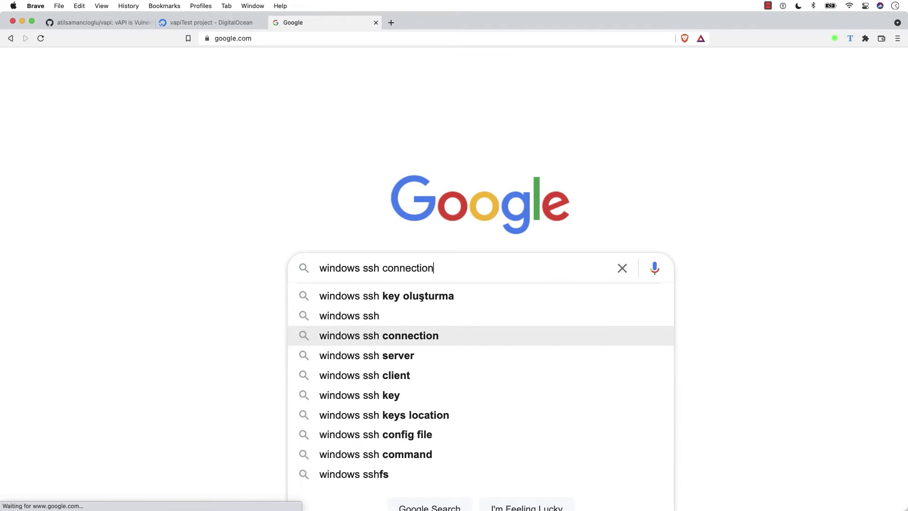
pyautogui.press('Return')
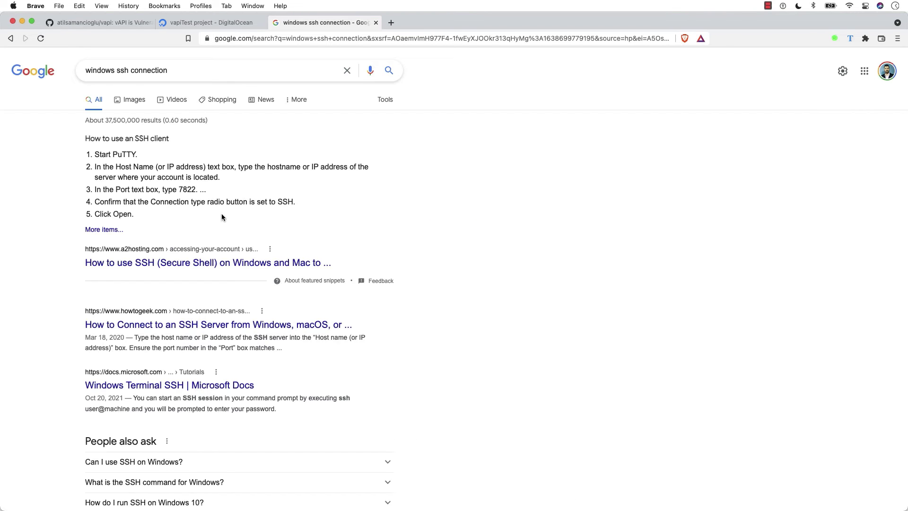
# - Read the PuTTY steps in the results snippet, then open the a2hosting.com SSH guide
pyautogui.moveTo(108, 154); pyautogui.dragTo(159, 158)
pyautogui.click(153, 159)
pyautogui.click(137, 162)
pyautogui.scroll(5, 110, 162)
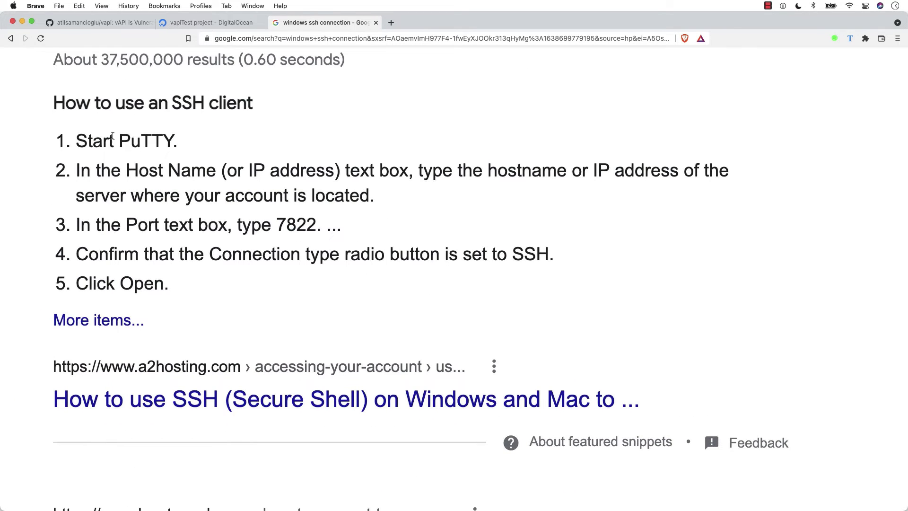
pyautogui.moveTo(112, 136); pyautogui.dragTo(191, 137)
pyautogui.click(191, 137)
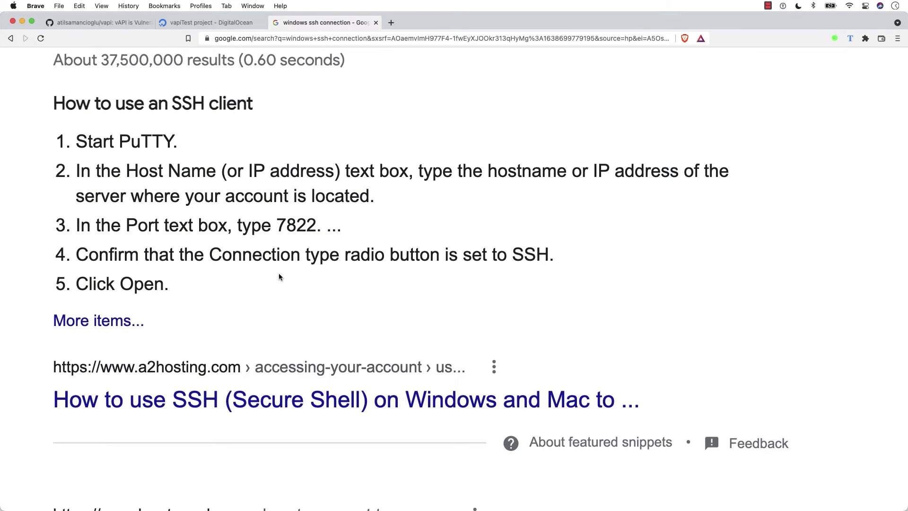
pyautogui.scroll(-5, 233, 254)
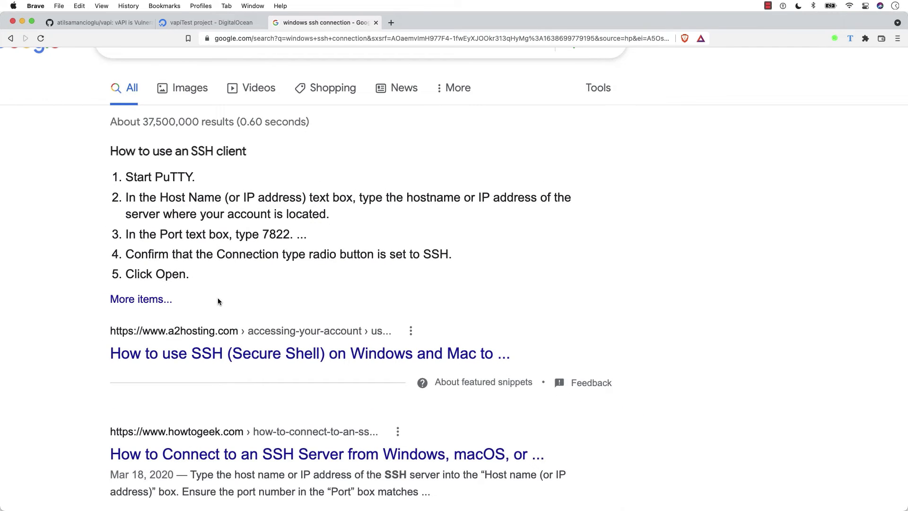
pyautogui.scroll(-1, 219, 298)
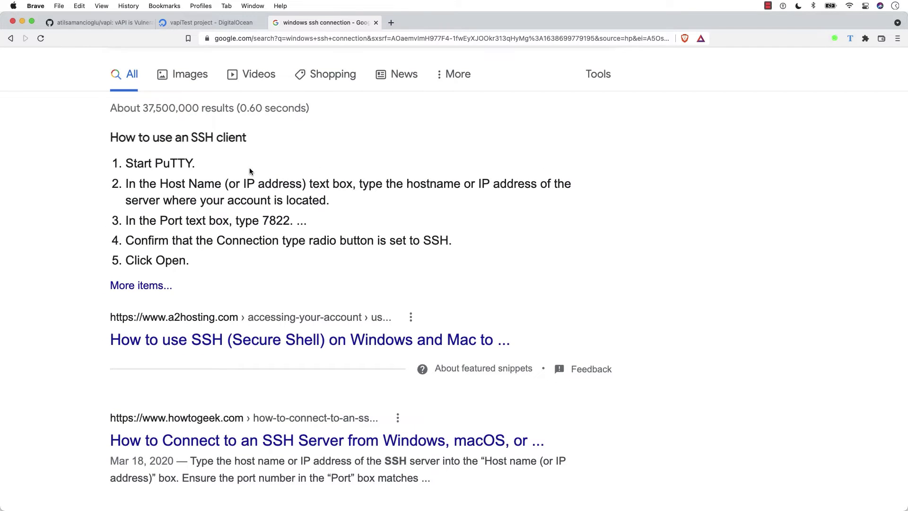
pyautogui.click(276, 340)
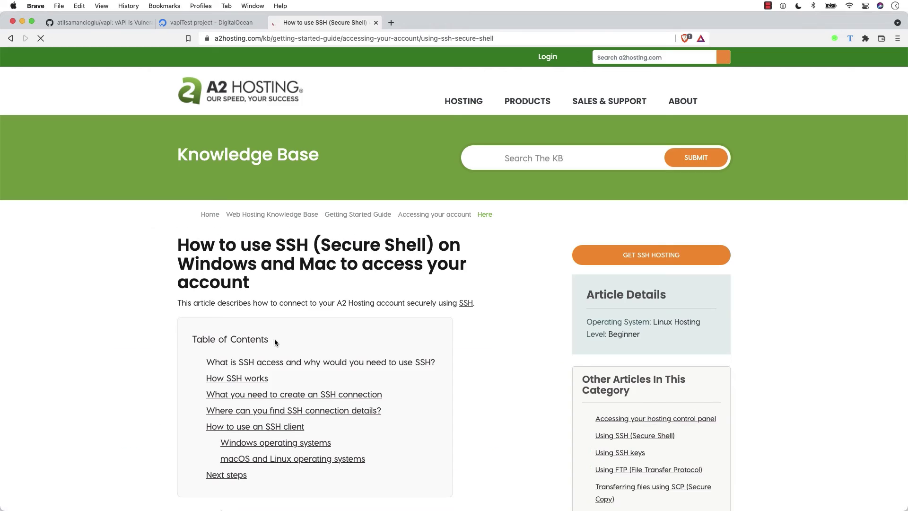
# - Find 'put' in the article to reach the Windows PuTTY section
pyautogui.scroll(-15, 305, 327)
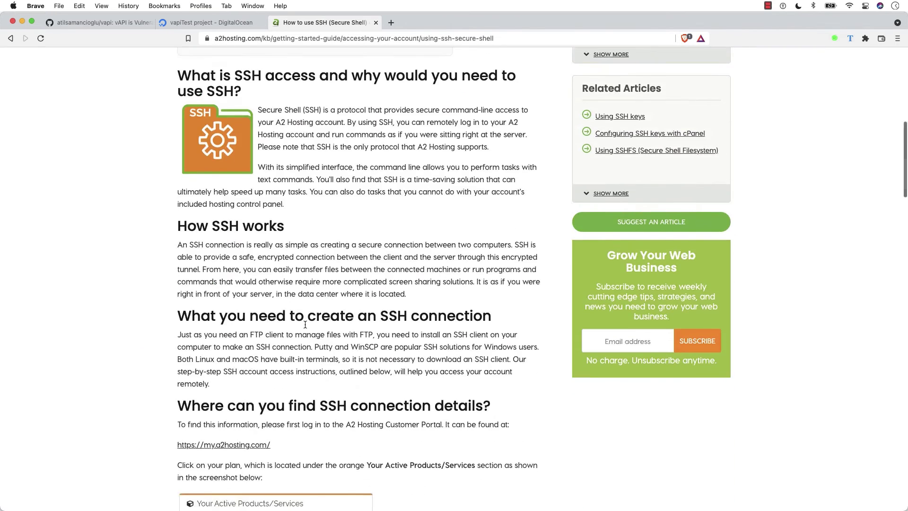
pyautogui.scroll(-4, 305, 327)
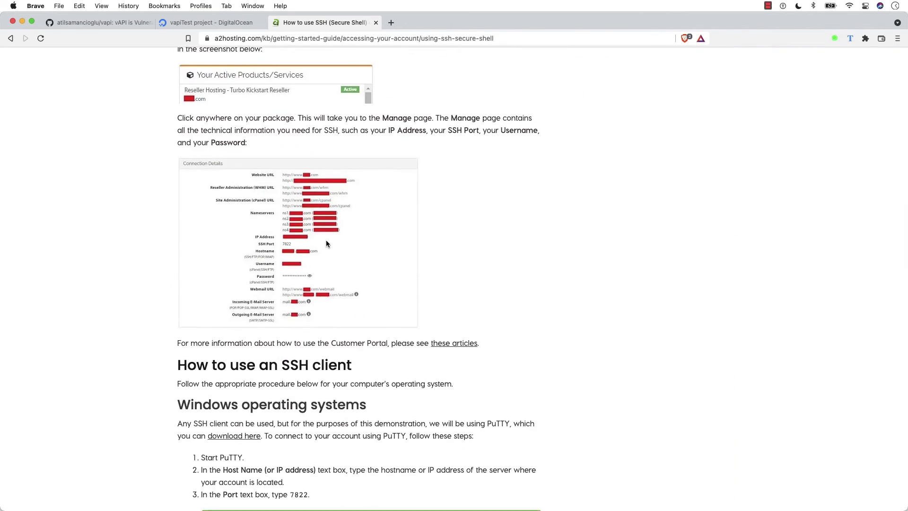
pyautogui.scroll(-6, 326, 243)
pyautogui.scroll(-14, 326, 243)
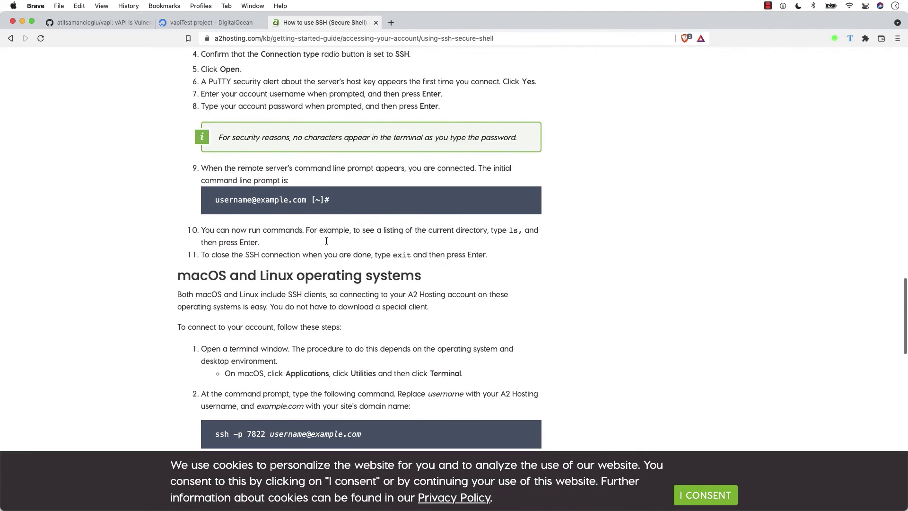
pyautogui.scroll(-3, 327, 243)
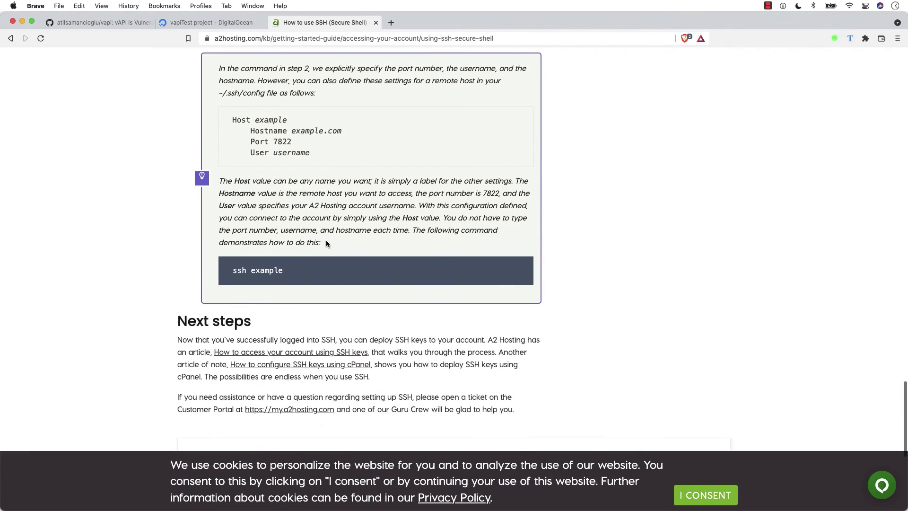
pyautogui.press('super+f')
pyautogui.write('put')
pyautogui.press('Return')
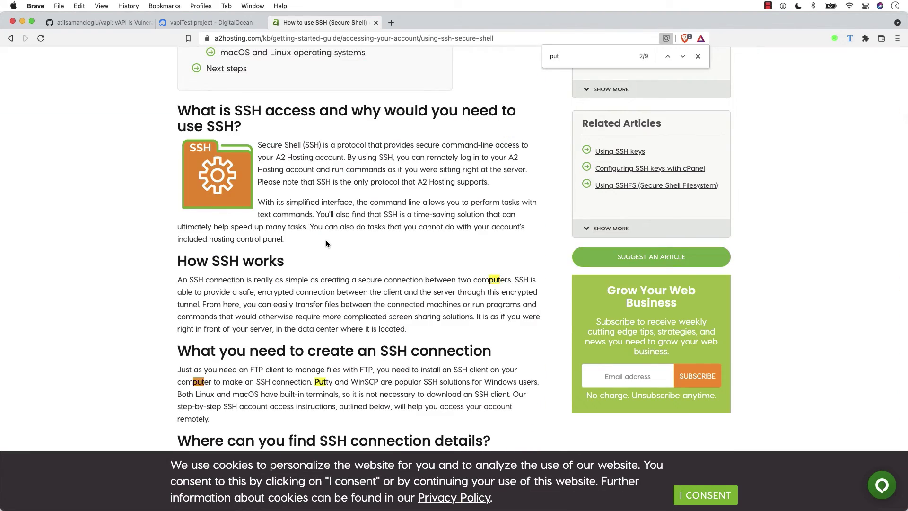
pyautogui.press('Return')
pyautogui.press('Return')
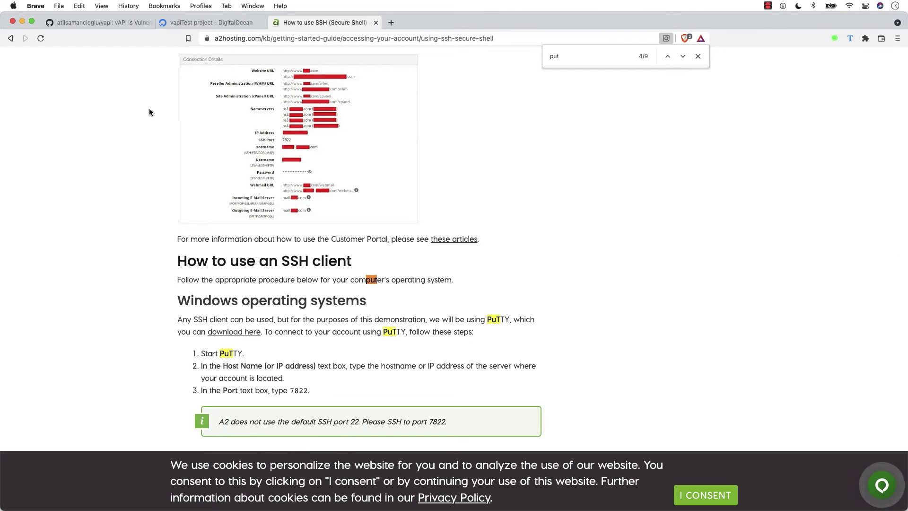
pyautogui.write('"')
pyautogui.scroll(-5, 241, 357)
pyautogui.keyDown('ctrl'); pyautogui.scroll(3, 276, 188); pyautogui.keyUp('ctrl')
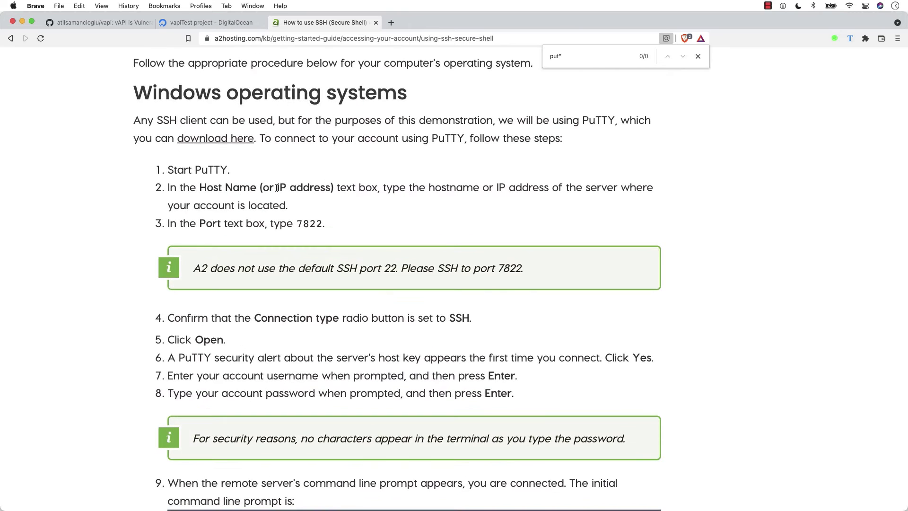
pyautogui.scroll(-1, 276, 175)
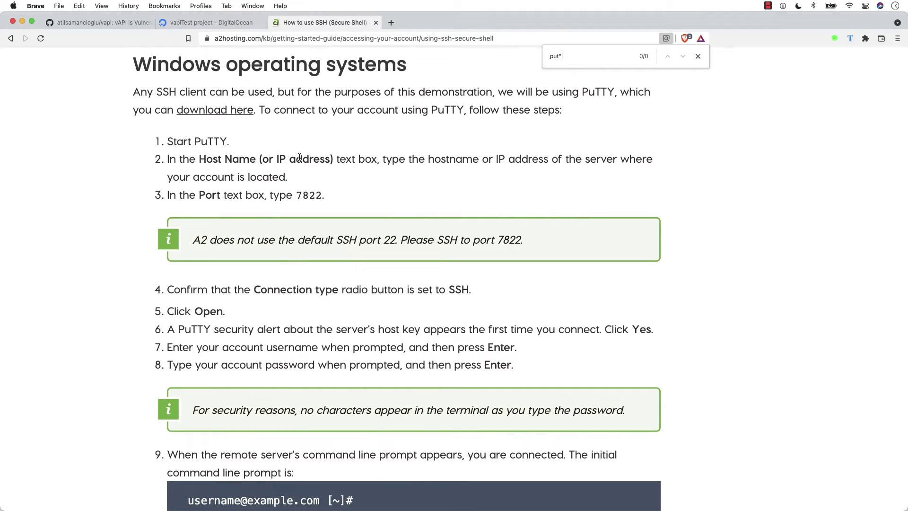
# - Highlight the Host Name field text and the note about using port 7822 instead of 22
pyautogui.moveTo(270, 159); pyautogui.dragTo(350, 160)
pyautogui.click(350, 160)
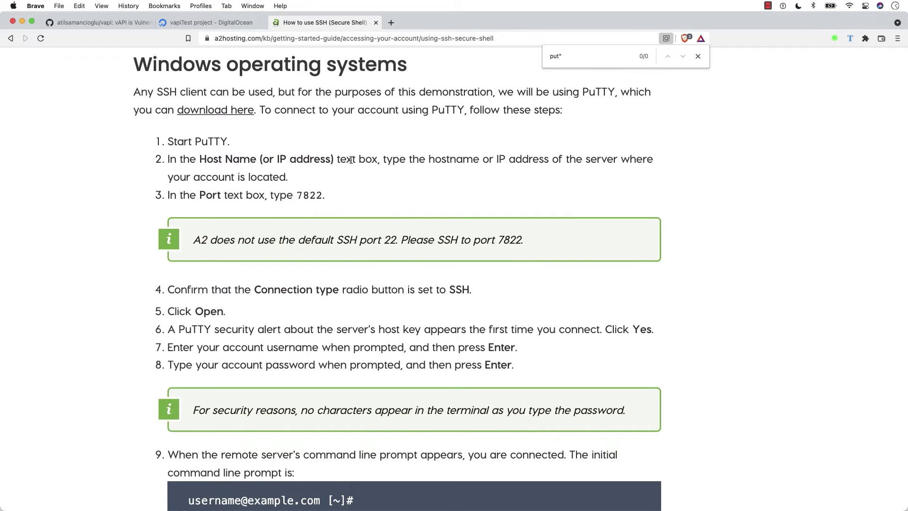
pyautogui.scroll(-1, 330, 291)
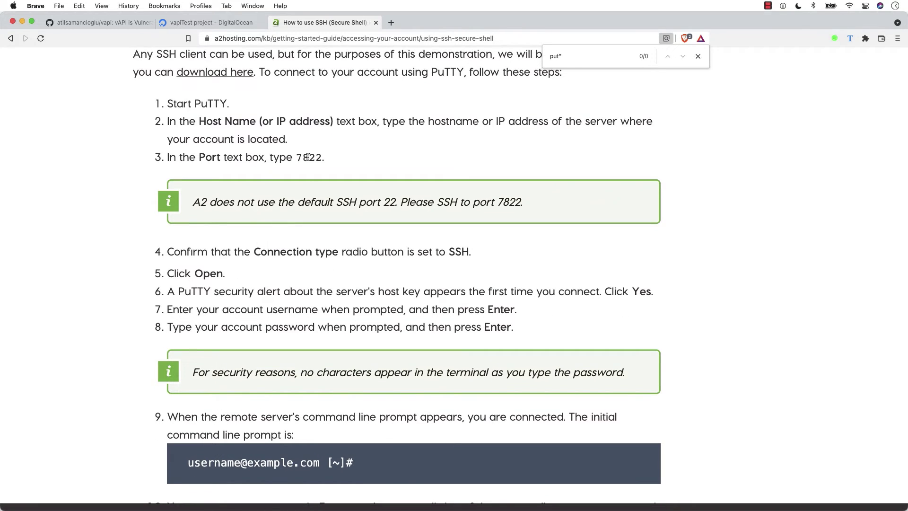
pyautogui.doubleClick(390, 202)
pyautogui.click(403, 203)
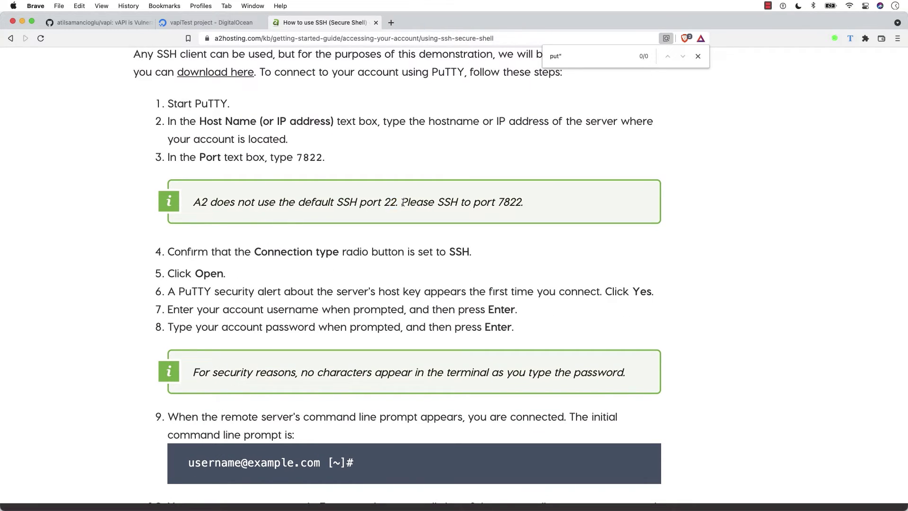
pyautogui.doubleClick(387, 202)
pyautogui.click(400, 202)
pyautogui.moveTo(434, 202)
pyautogui.mouseDown()
pyautogui.moveTo(383, 203)
pyautogui.moveTo(433, 203)
pyautogui.mouseUp()
pyautogui.click(381, 203)
pyautogui.click(400, 202)
pyautogui.doubleClick(387, 202)
pyautogui.click(393, 203)
# - Search Google for 'putty' in a new tab
pyautogui.click(391, 23)
pyautogui.write('google.com')
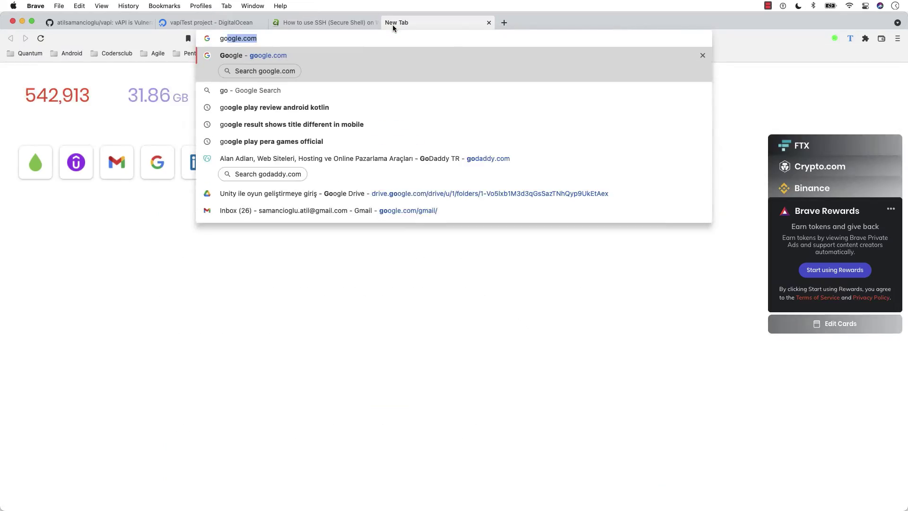
pyautogui.press('Return')
pyautogui.write('putty')
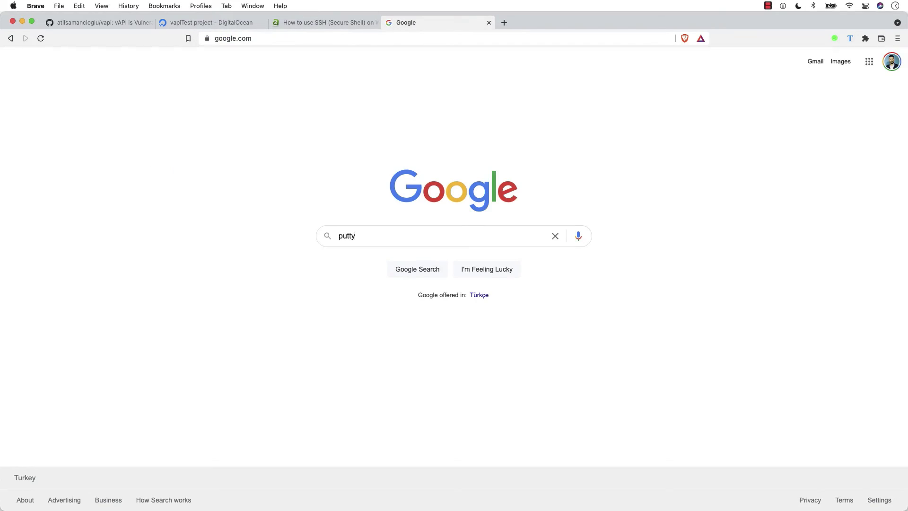
pyautogui.press('Return')
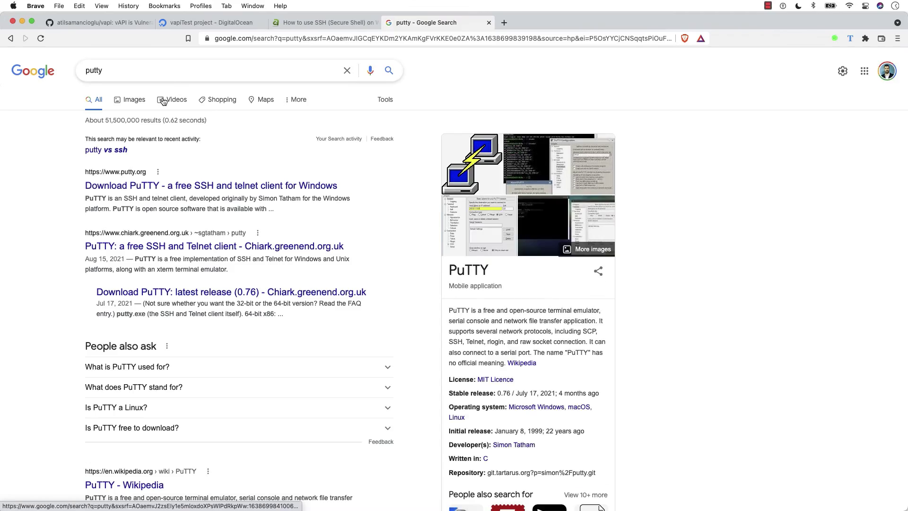
# - Show image results and enlarge the 'PuTTY Nedir?' configuration window screenshot
pyautogui.click(139, 105)
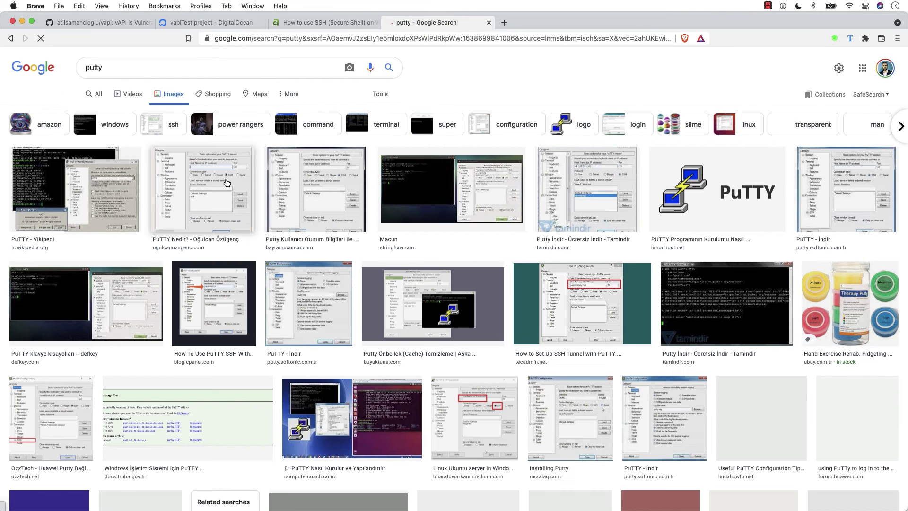
pyautogui.click(208, 205)
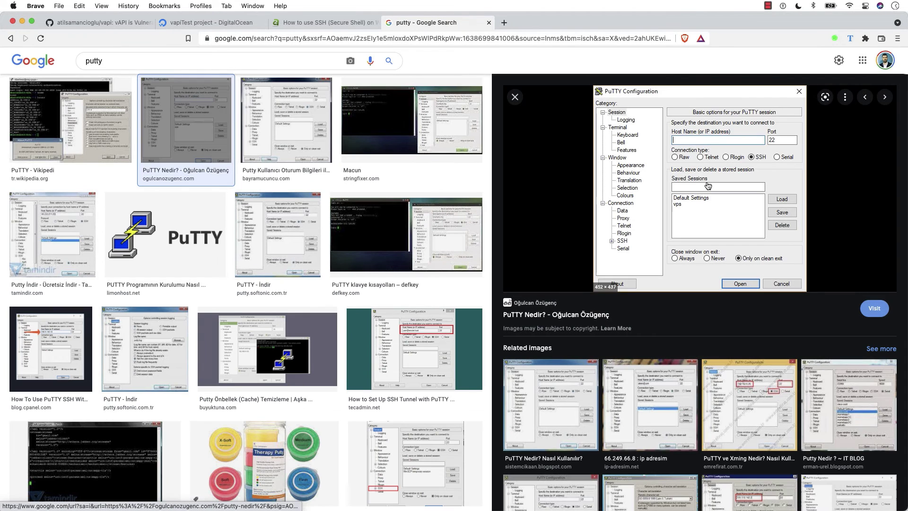
pyautogui.scroll(5, 758, 178)
pyautogui.scroll(-3, 758, 177)
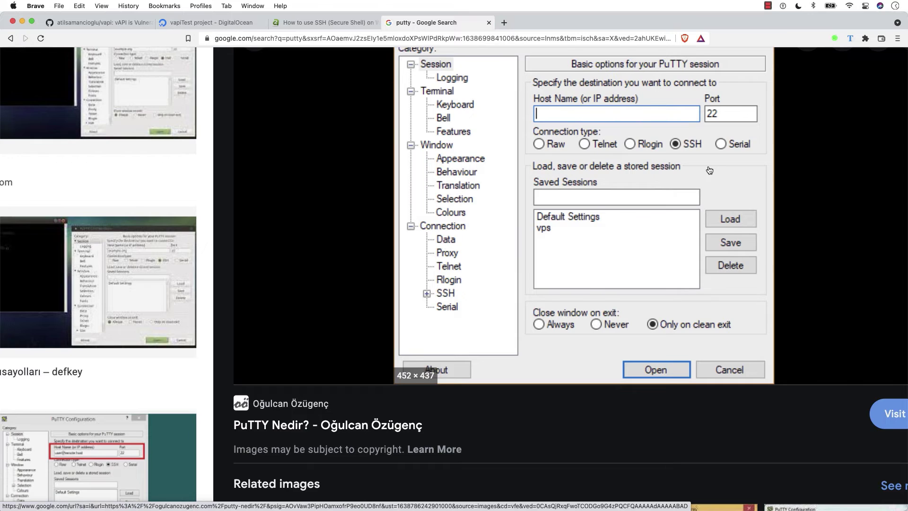
pyautogui.scroll(-2, 612, 129)
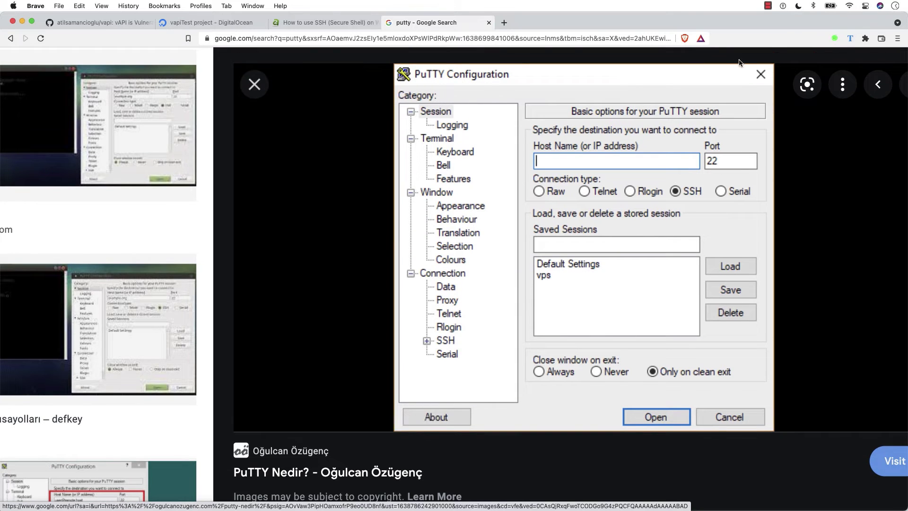
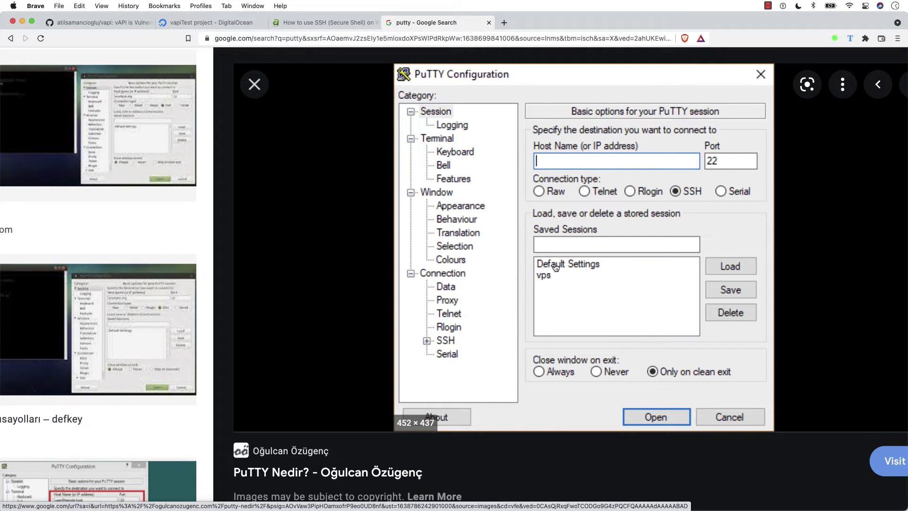
# - Leave the PuTTY image results and switch to the vapiTest DigitalOcean project page
pyautogui.scroll(-3, 555, 268)
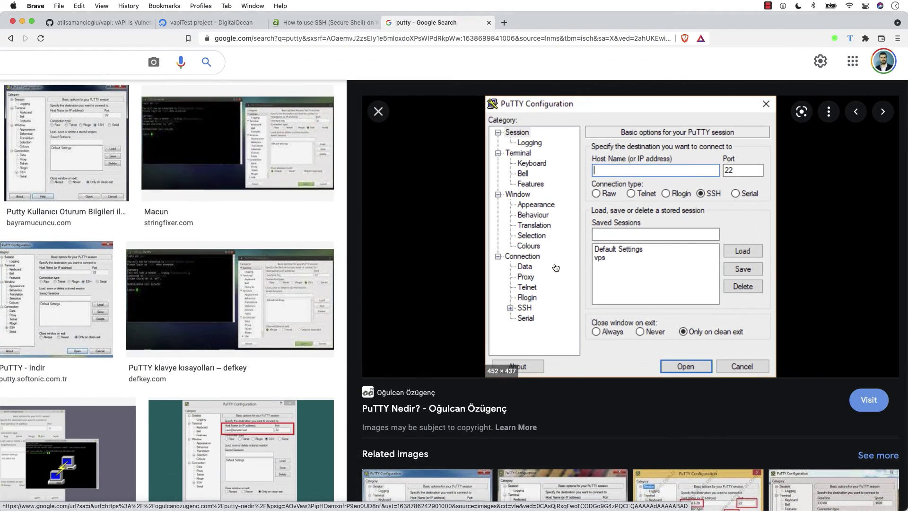
pyautogui.scroll(-3, 555, 268)
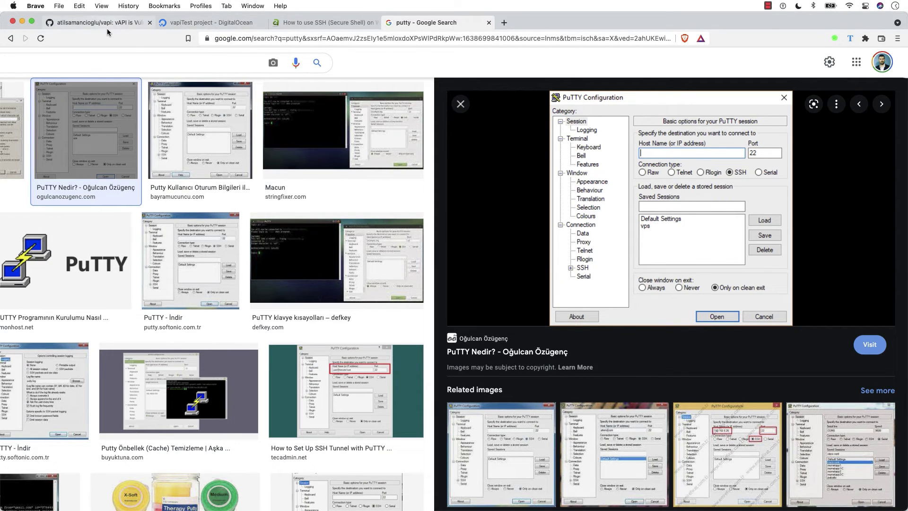
pyautogui.click(126, 23)
pyautogui.click(208, 23)
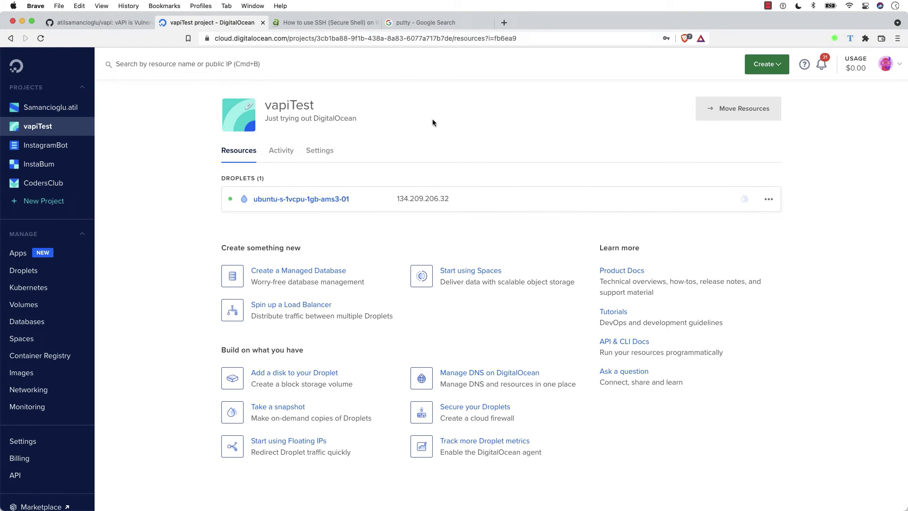
# - Open the Access console page for droplet ubuntu-s-1vcpu-1gb-ams3-01 and scroll through its options
pyautogui.click(768, 200)
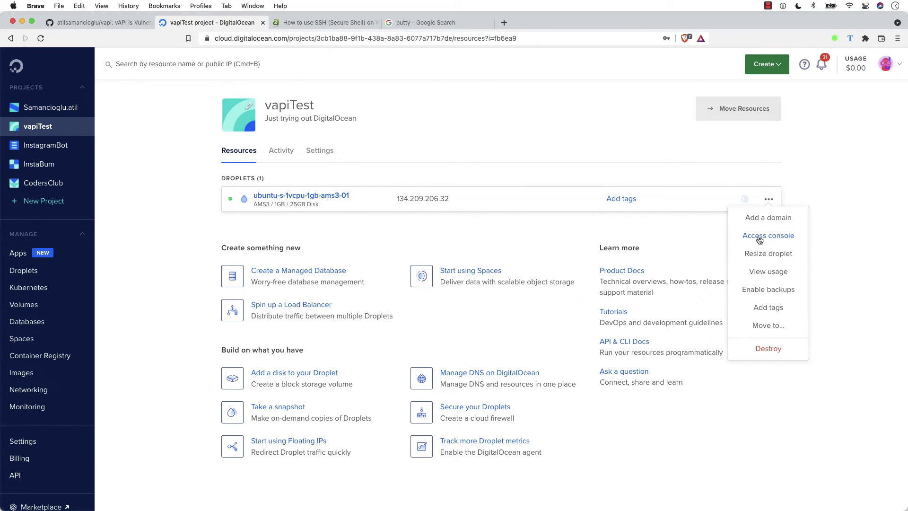
pyautogui.click(769, 199)
pyautogui.click(770, 200)
pyautogui.click(768, 236)
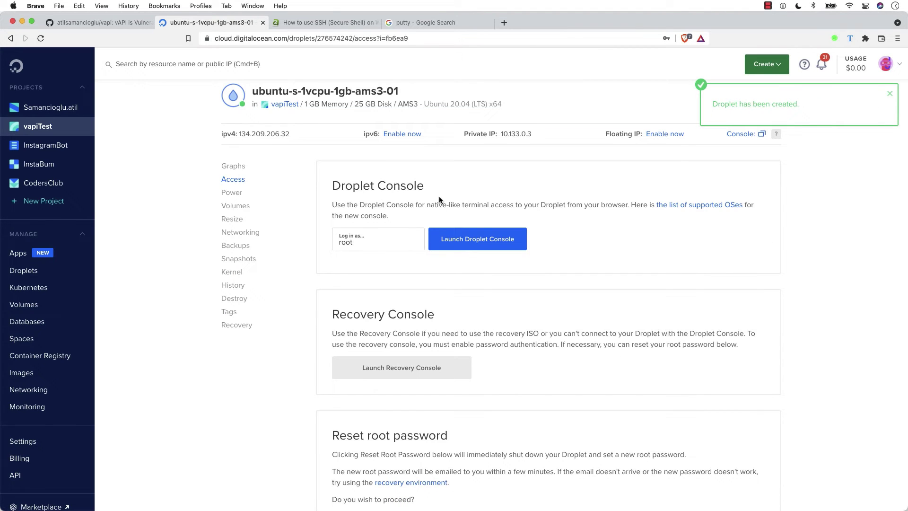
pyautogui.scroll(-2, 468, 202)
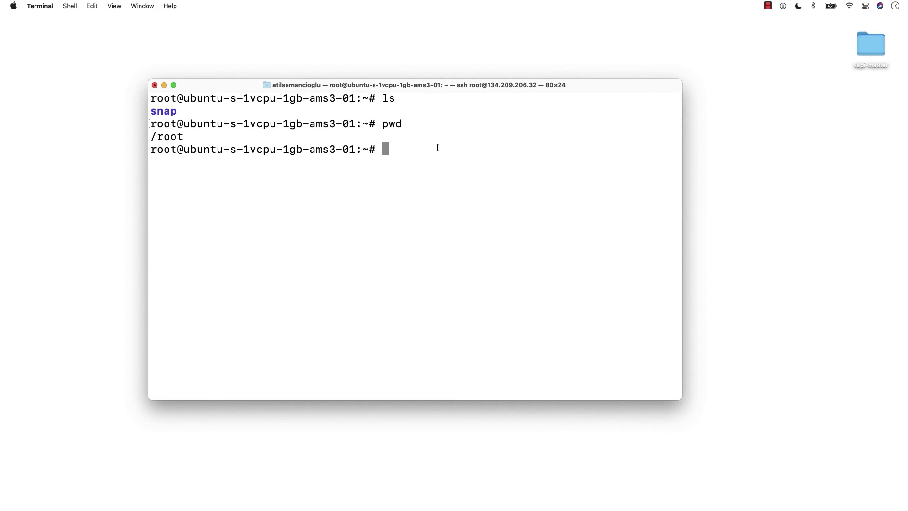
# - Nudge the Terminal window right and print the working directory, /root, with pwd
pyautogui.moveTo(417, 84); pyautogui.dragTo(438, 84)
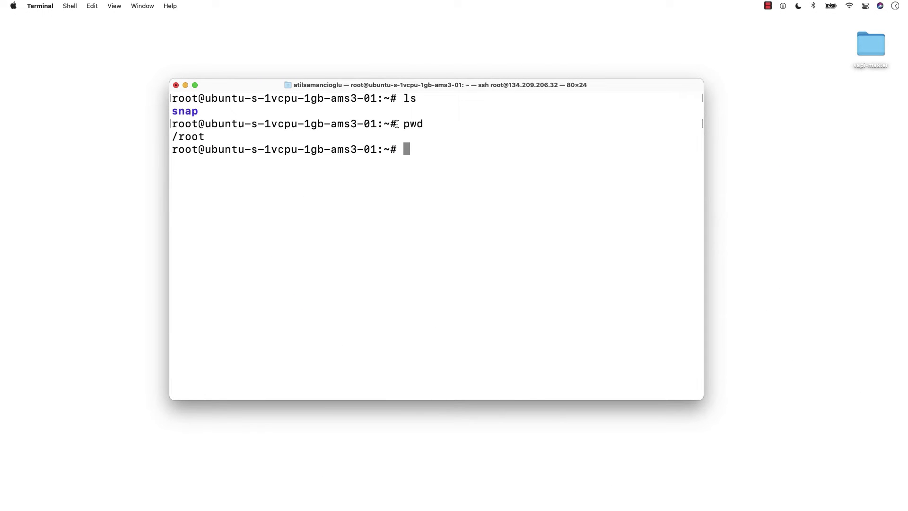
pyautogui.write('pwd')
pyautogui.press('Return')
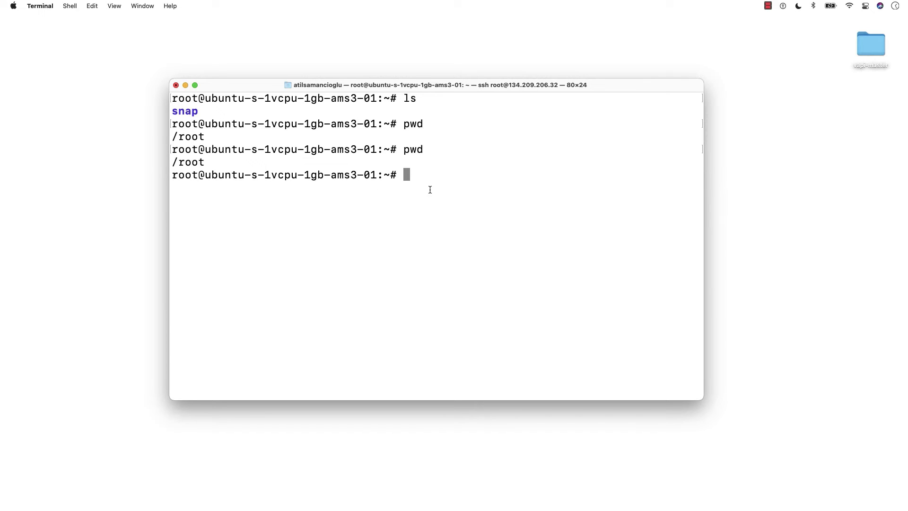
# - Clear the terminal screen and put the Terminal window in full screen
pyautogui.write('clear')
pyautogui.press('Return')
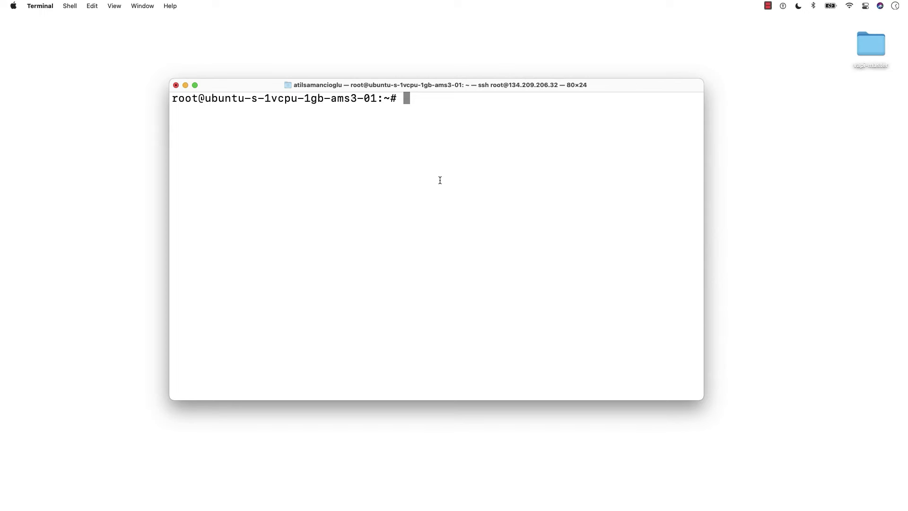
pyautogui.click(194, 84)
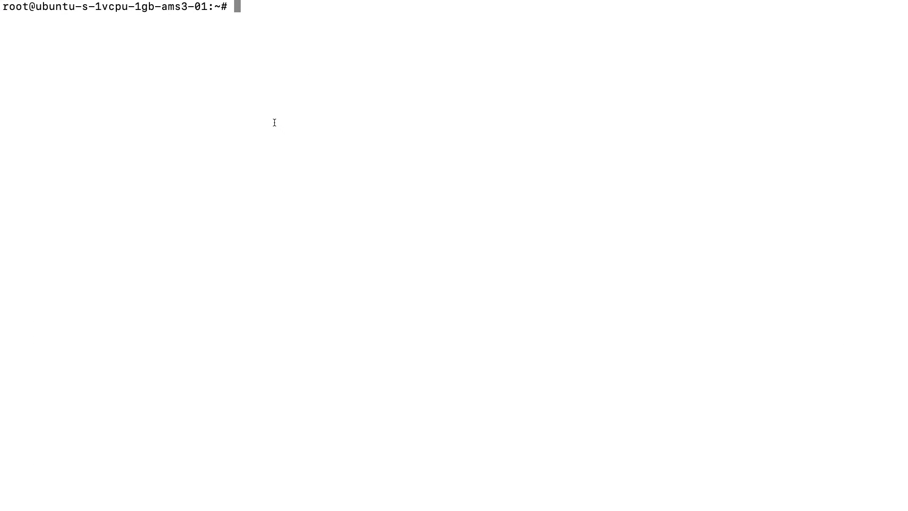
# - List the root home directory with ls, showing snap, then leave full screen
pyautogui.write('ls')
pyautogui.press('Return')
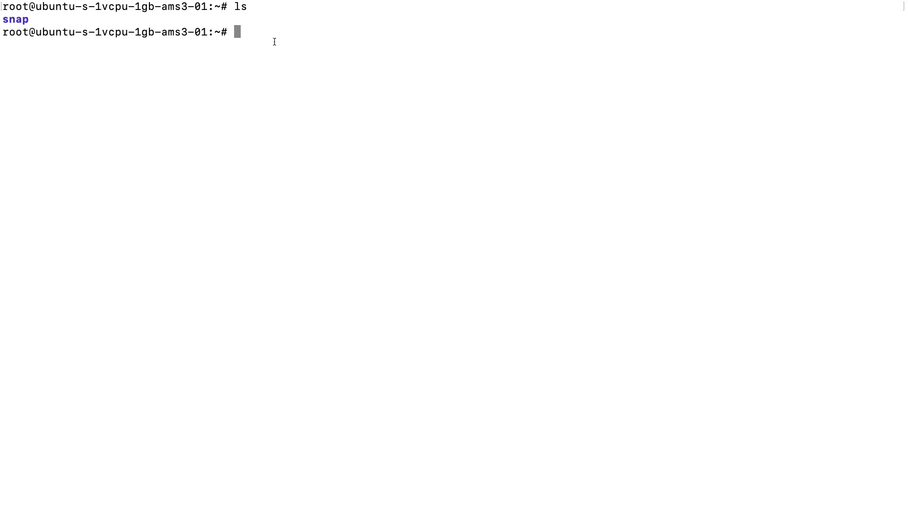
pyautogui.moveTo(239, 31); pyautogui.dragTo(288, 39)
pyautogui.click(289, 39)
pyautogui.moveTo(129, 4)
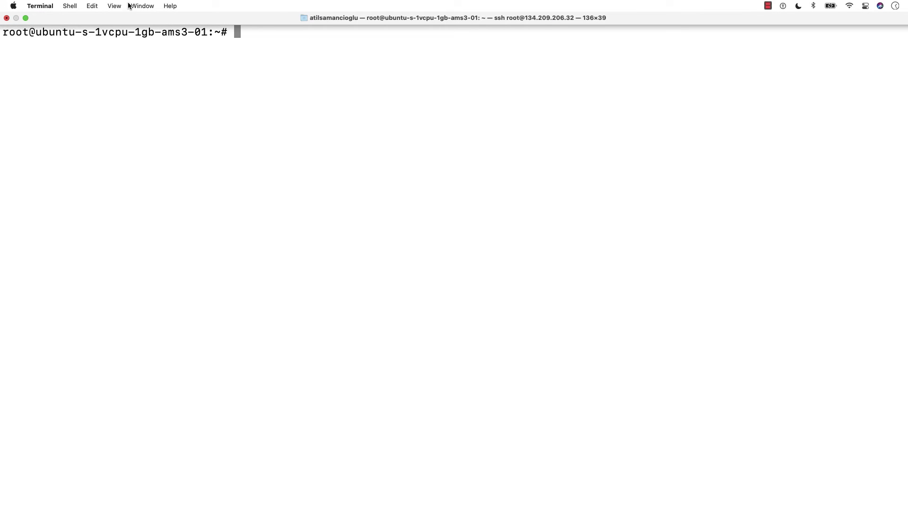
pyautogui.click(26, 18)
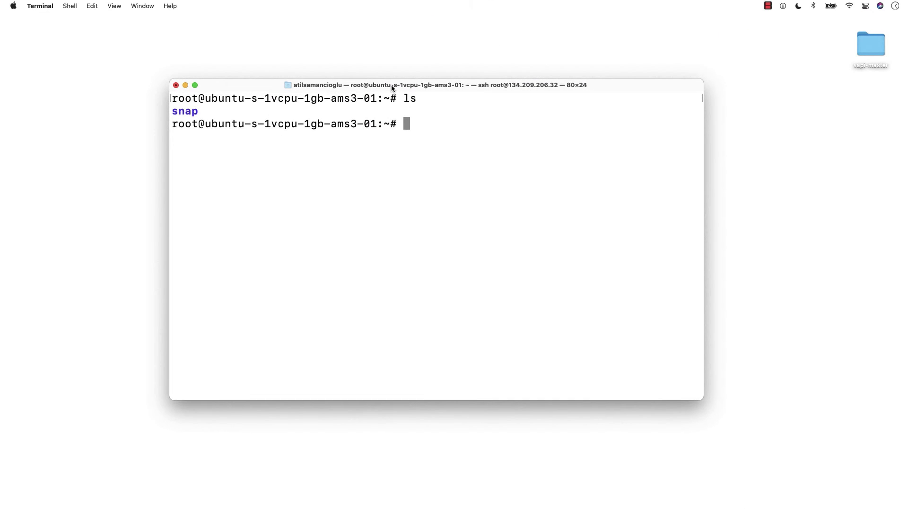
pyautogui.moveTo(406, 84); pyautogui.dragTo(400, 78)
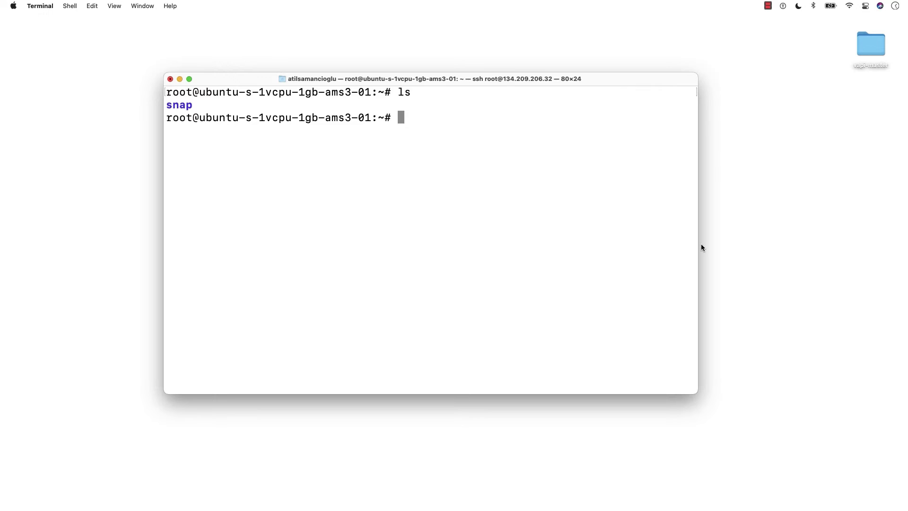
pyautogui.moveTo(475, 78); pyautogui.dragTo(478, 105)
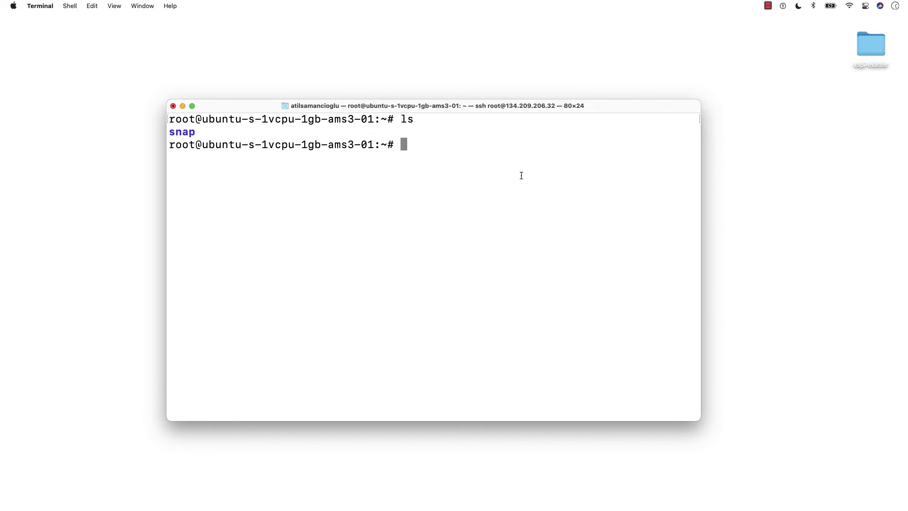
pyautogui.click(711, 66)
pyautogui.click(516, 106)
pyautogui.moveTo(465, 105)
pyautogui.mouseDown()
pyautogui.moveTo(475, 93)
pyautogui.moveTo(461, 88)
pyautogui.mouseUp()
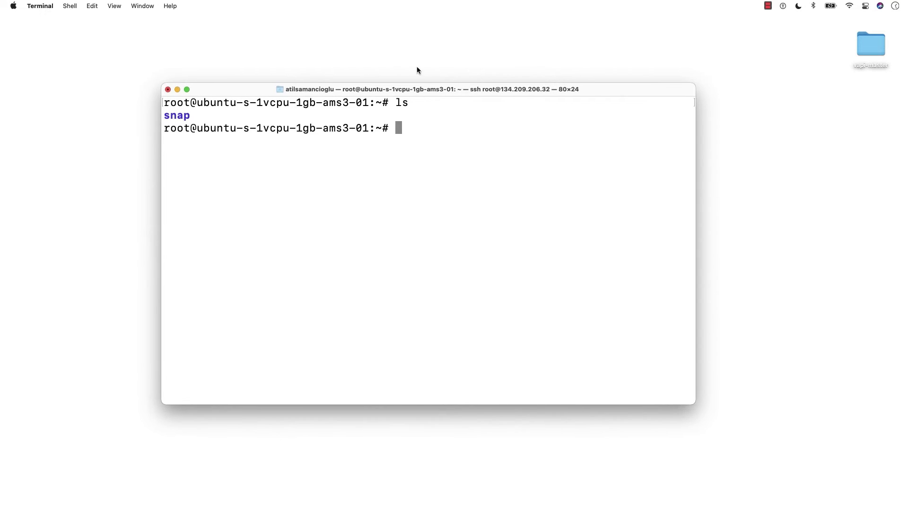